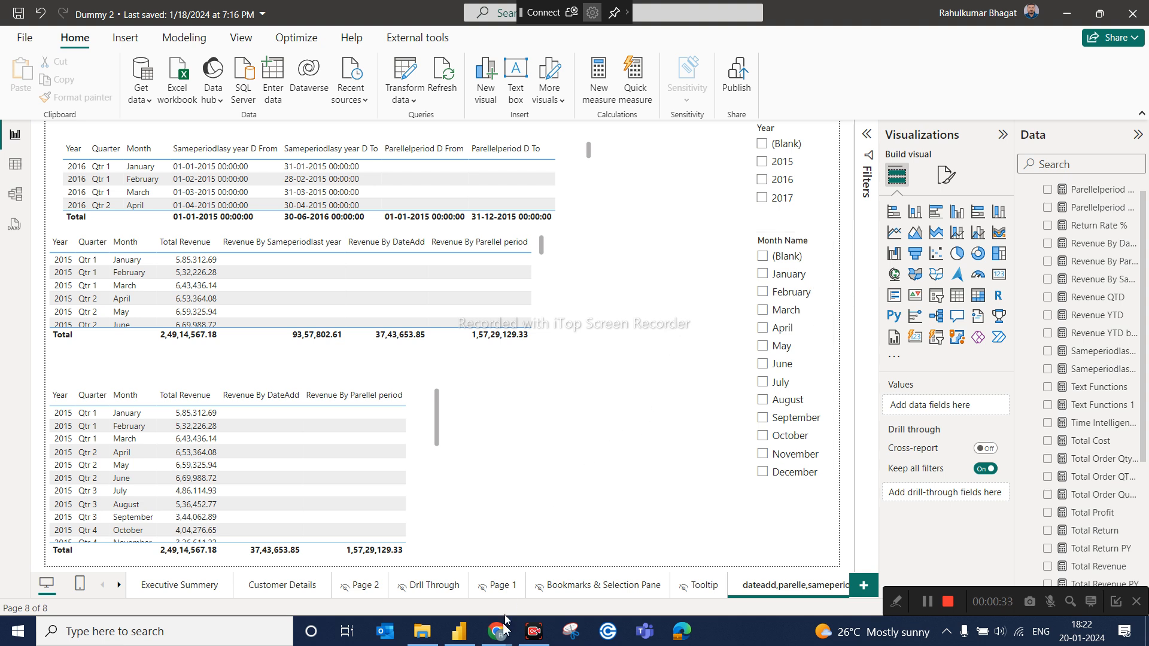
# Check the Google Meet call for participants' responses, switching back to the Power BI report.
pyautogui.moveTo(498, 639)
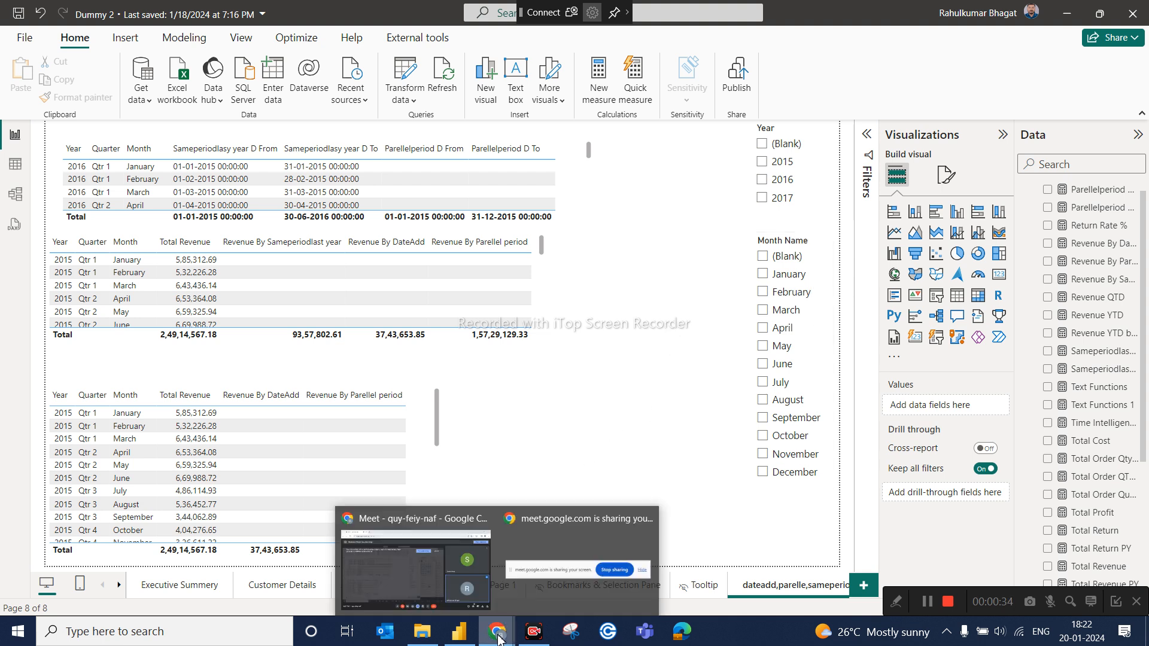
pyautogui.click(465, 568)
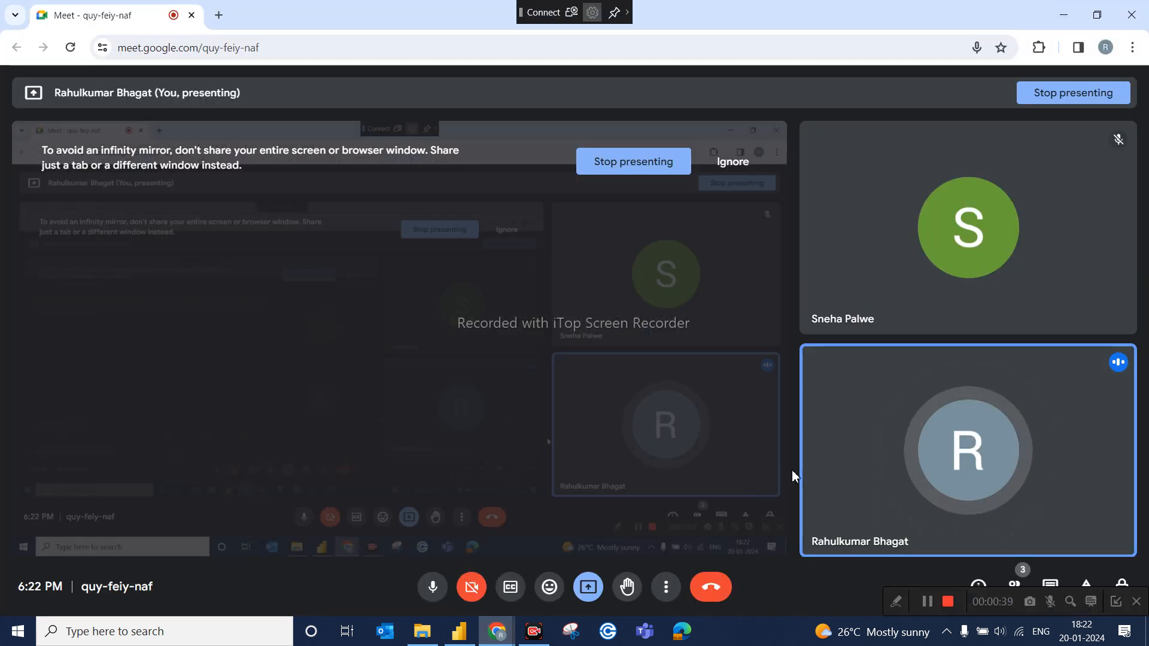
pyautogui.click(462, 635)
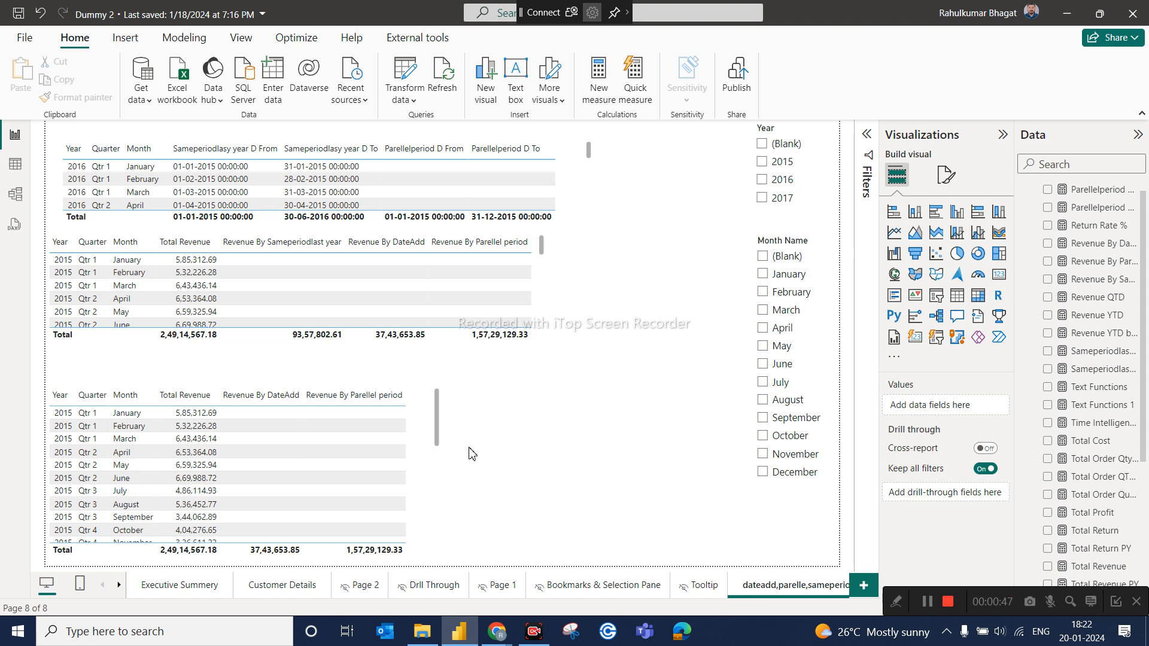
pyautogui.moveTo(496, 633)
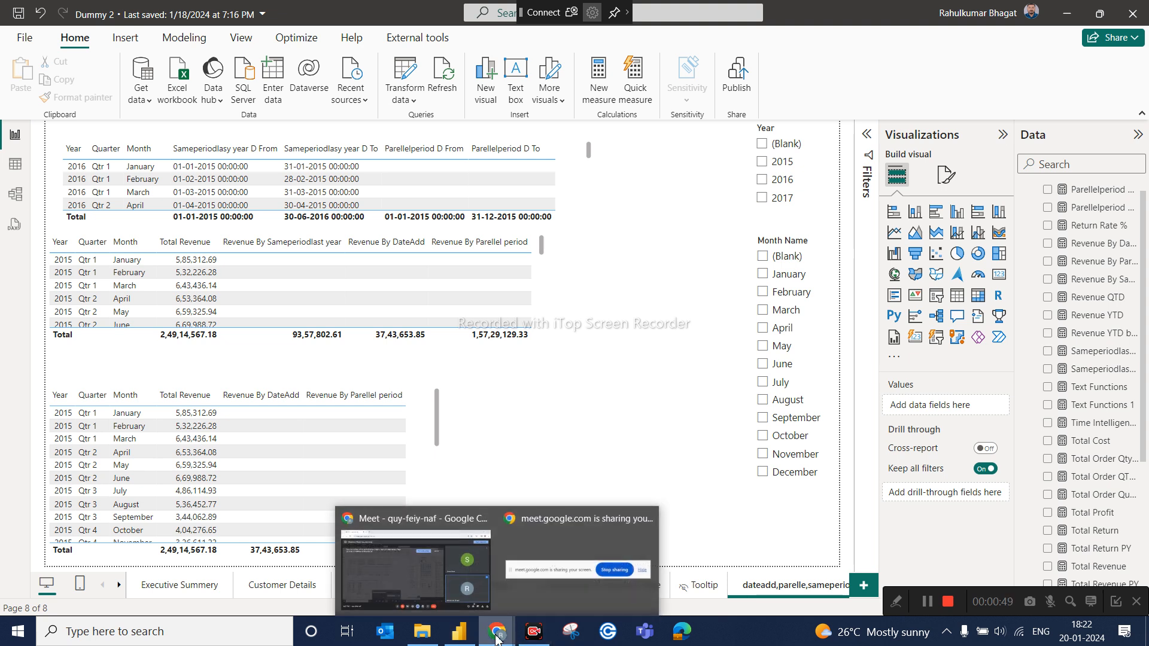
pyautogui.click(439, 561)
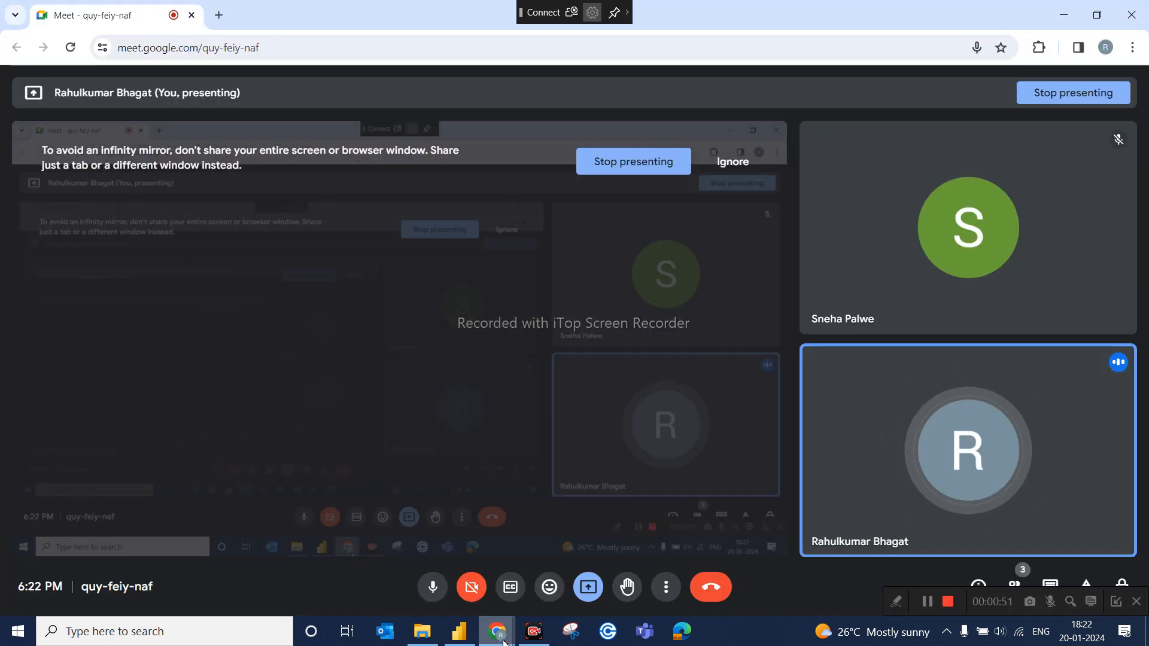
pyautogui.moveTo(504, 641)
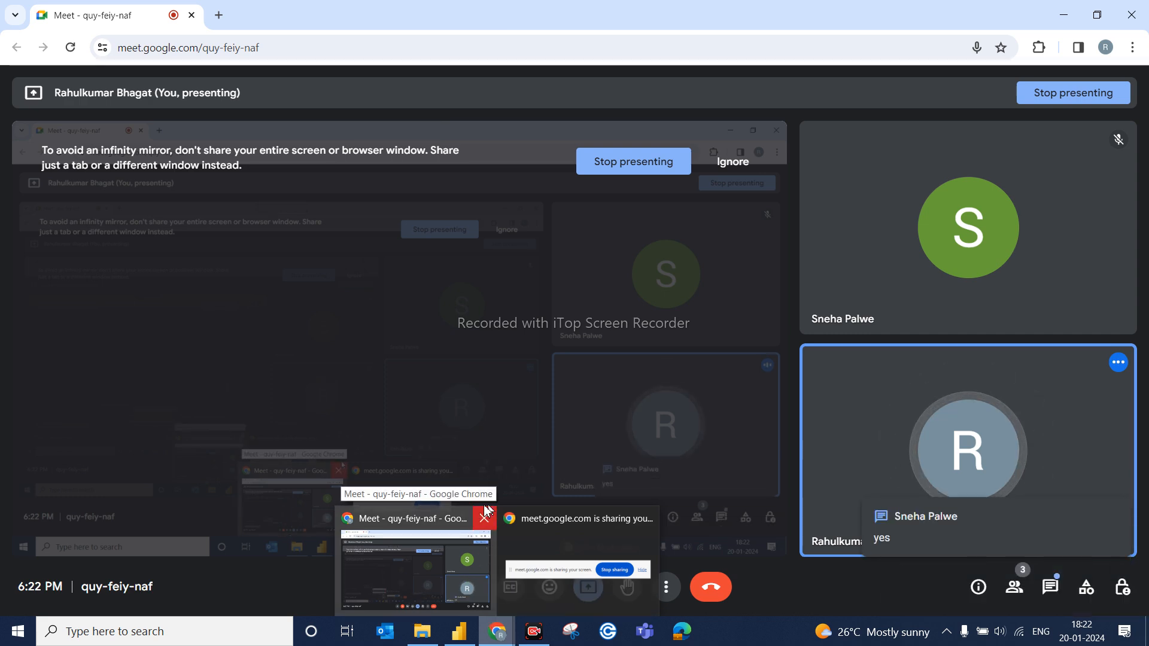
pyautogui.click(455, 639)
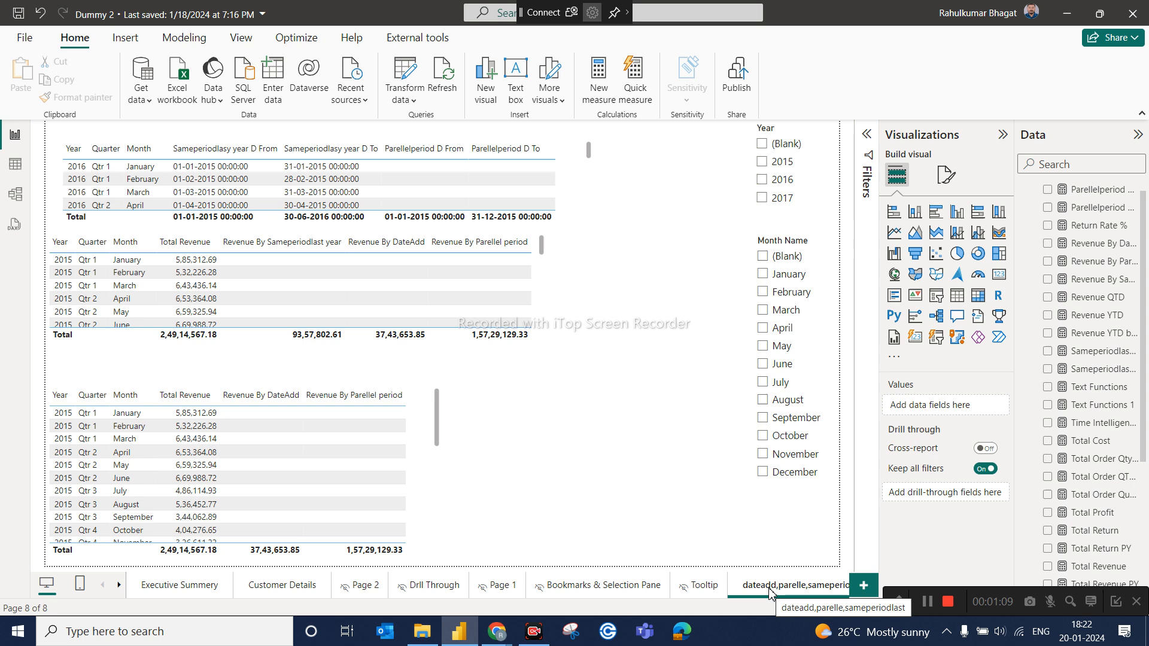
pyautogui.click(245, 157)
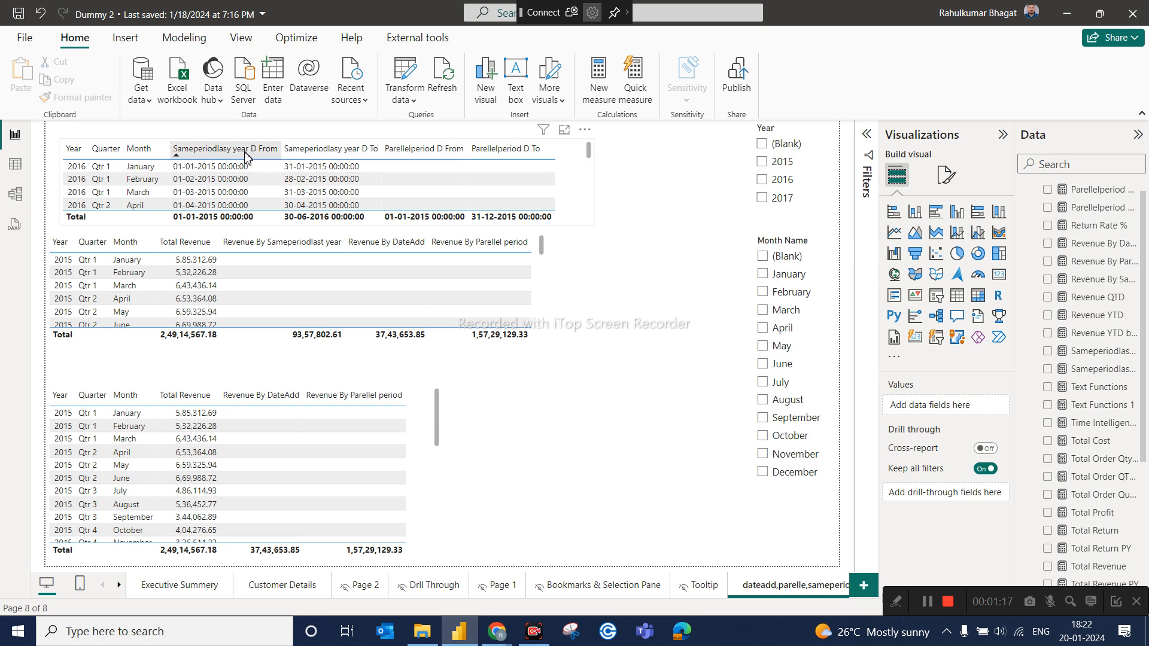
pyautogui.click(417, 158)
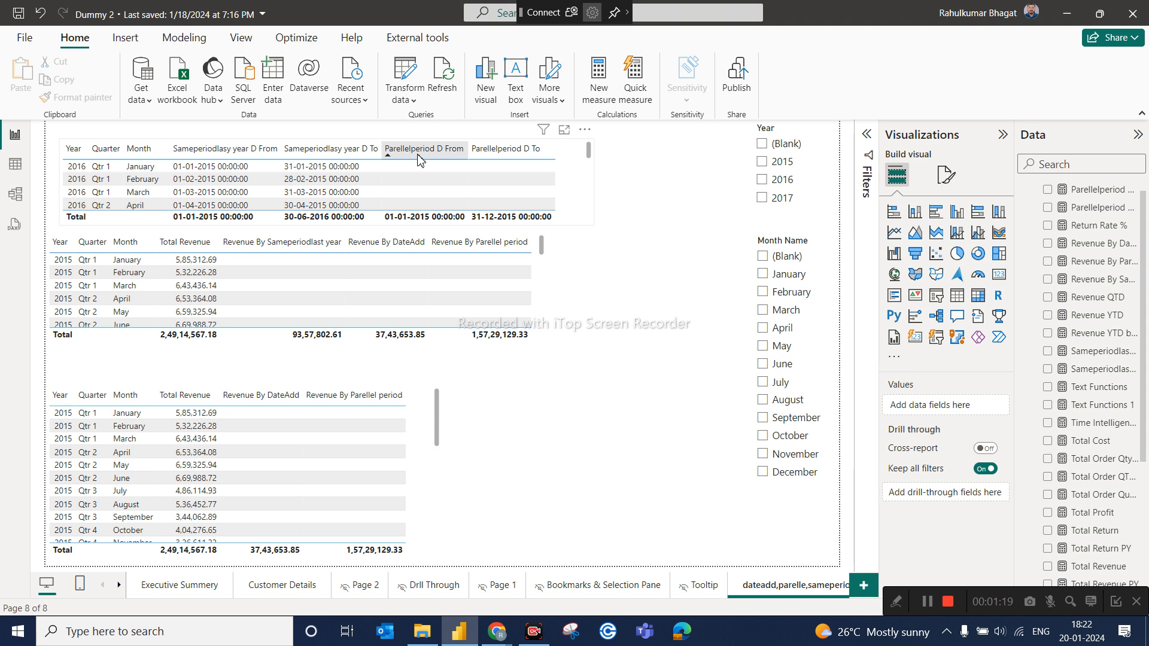
pyautogui.click(411, 250)
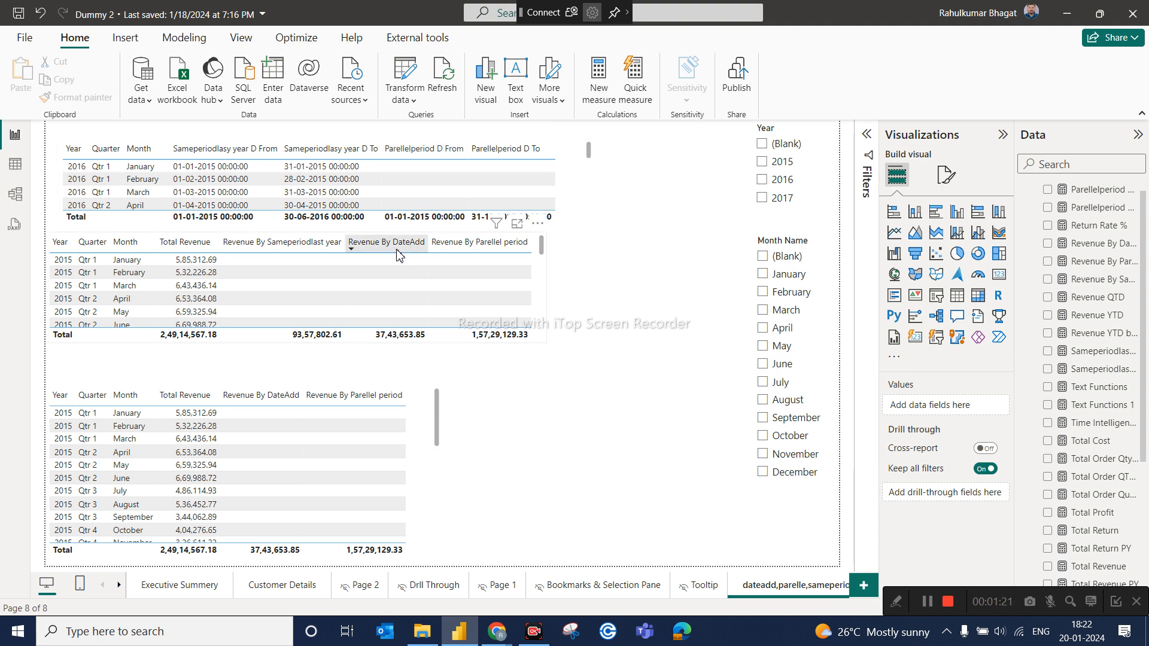
pyautogui.click(251, 158)
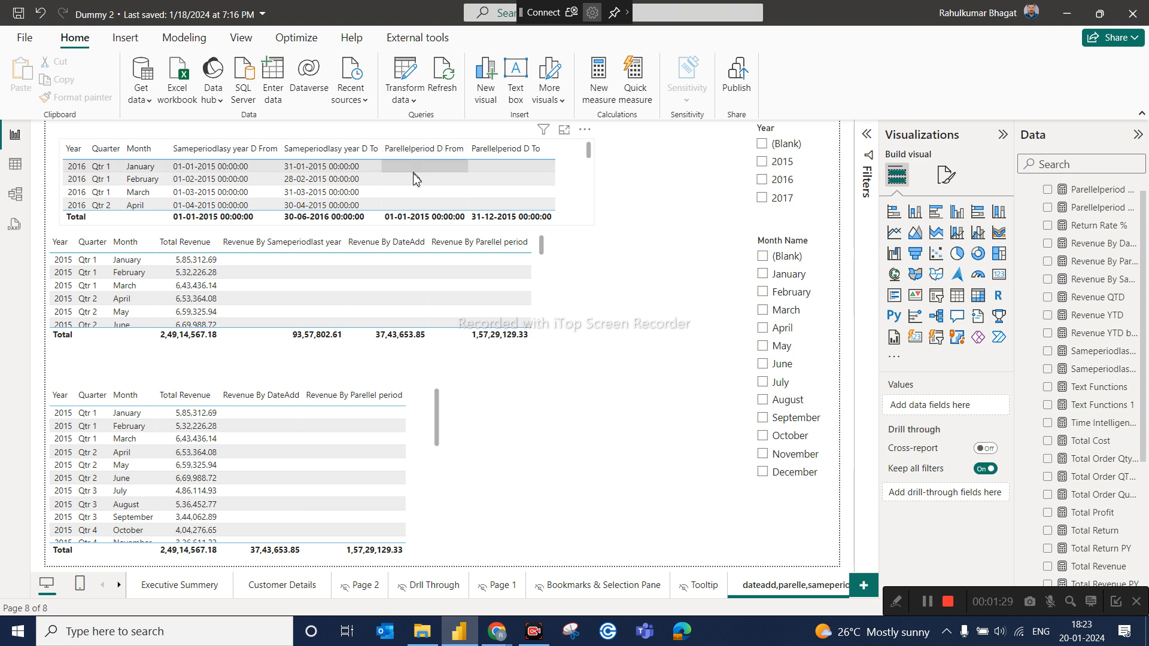
pyautogui.click(332, 150)
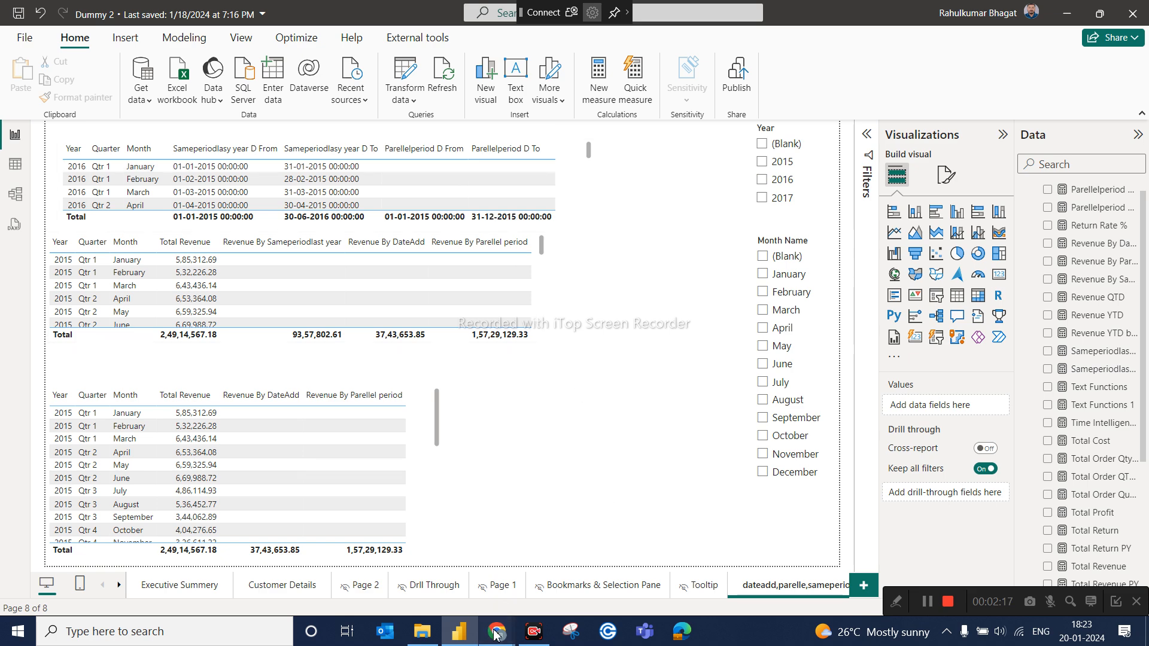
# Admit the waiting participant to the Google Meet call and return to the Power BI report.
pyautogui.moveTo(495, 633)
pyautogui.click(466, 562)
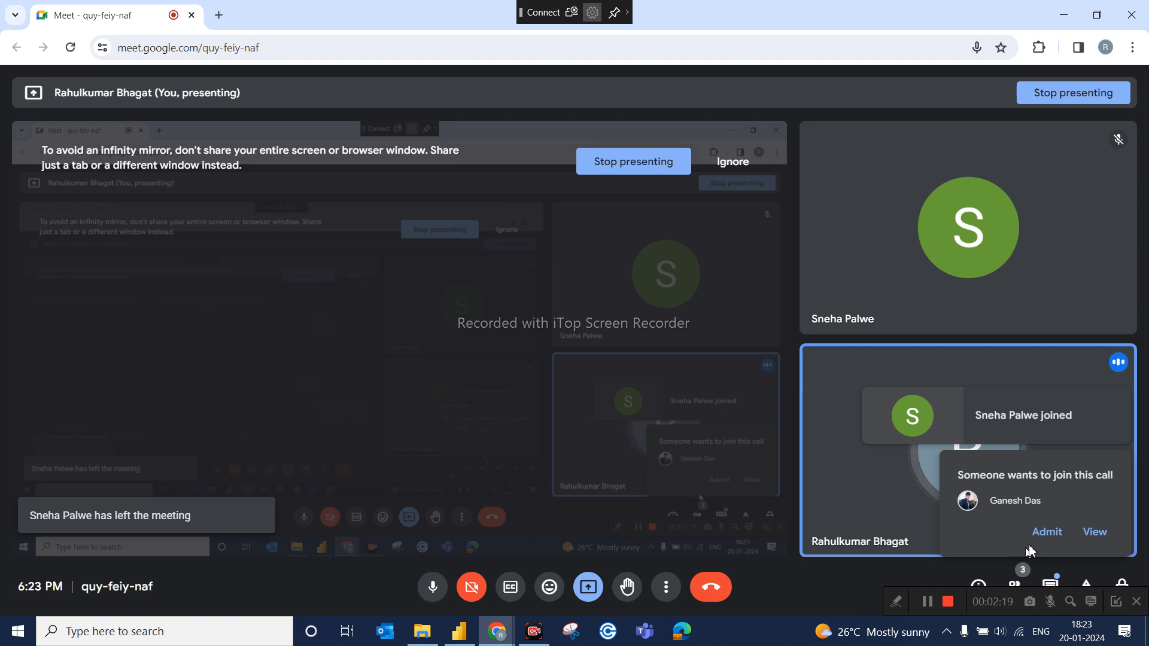
pyautogui.click(1048, 532)
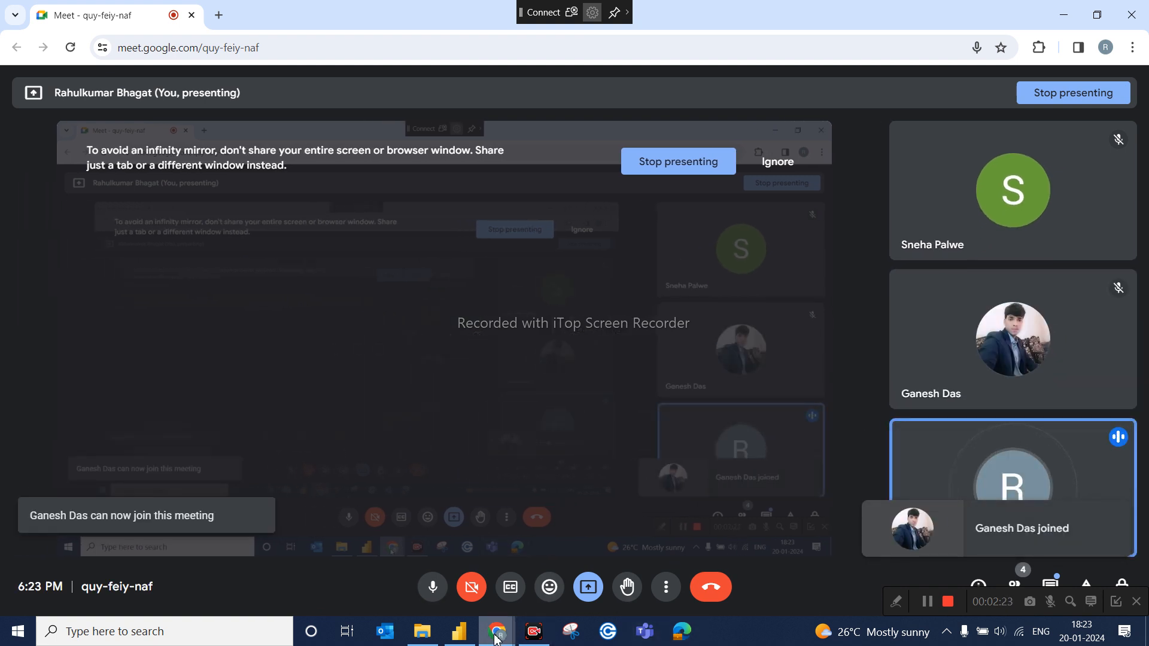
pyautogui.click(458, 639)
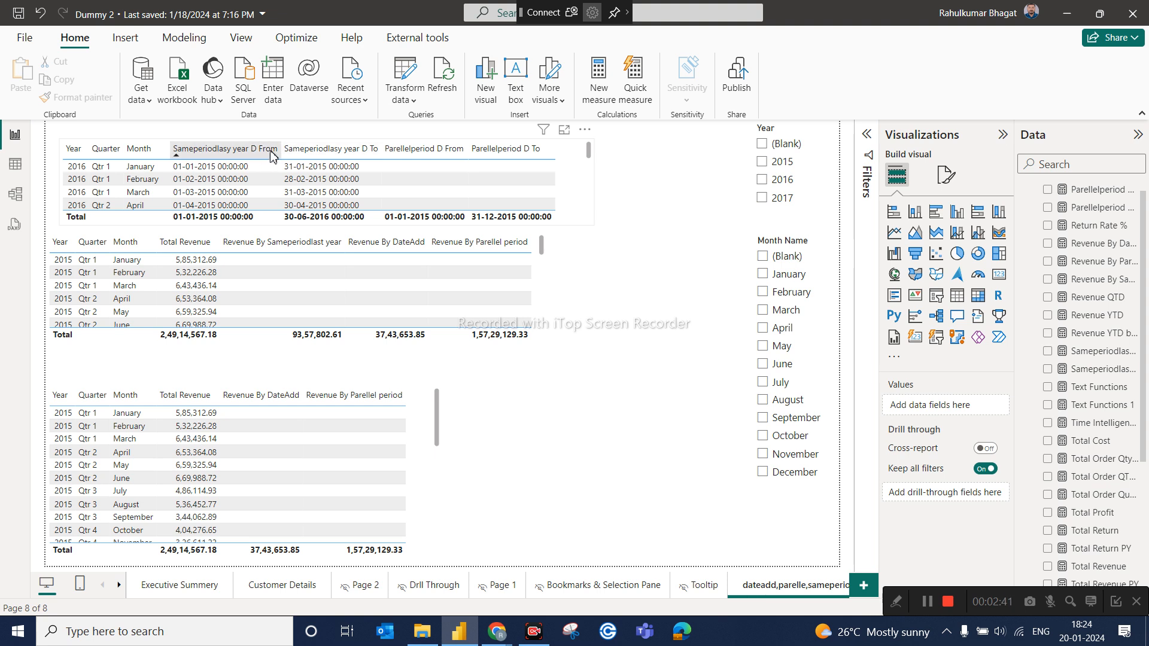
# Examine the date ranges in the first table and compare the Sameperiodlast year and Parellel period revenue columns for 2016 in the second.
pyautogui.click(359, 156)
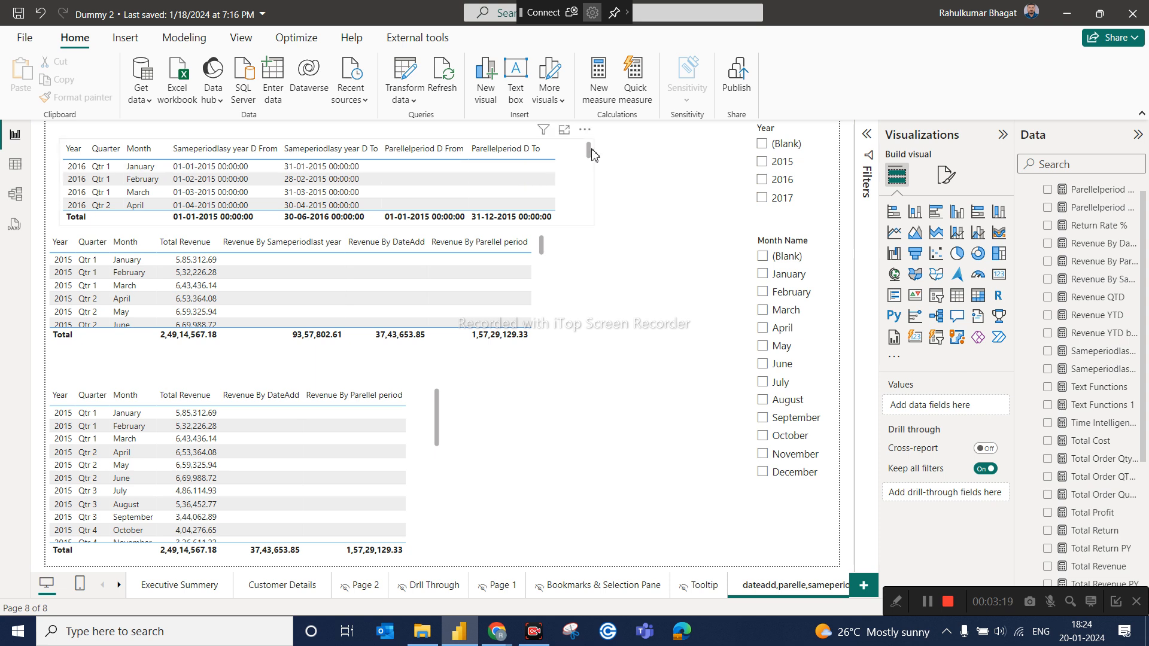
pyautogui.moveTo(590, 154); pyautogui.dragTo(594, 180)
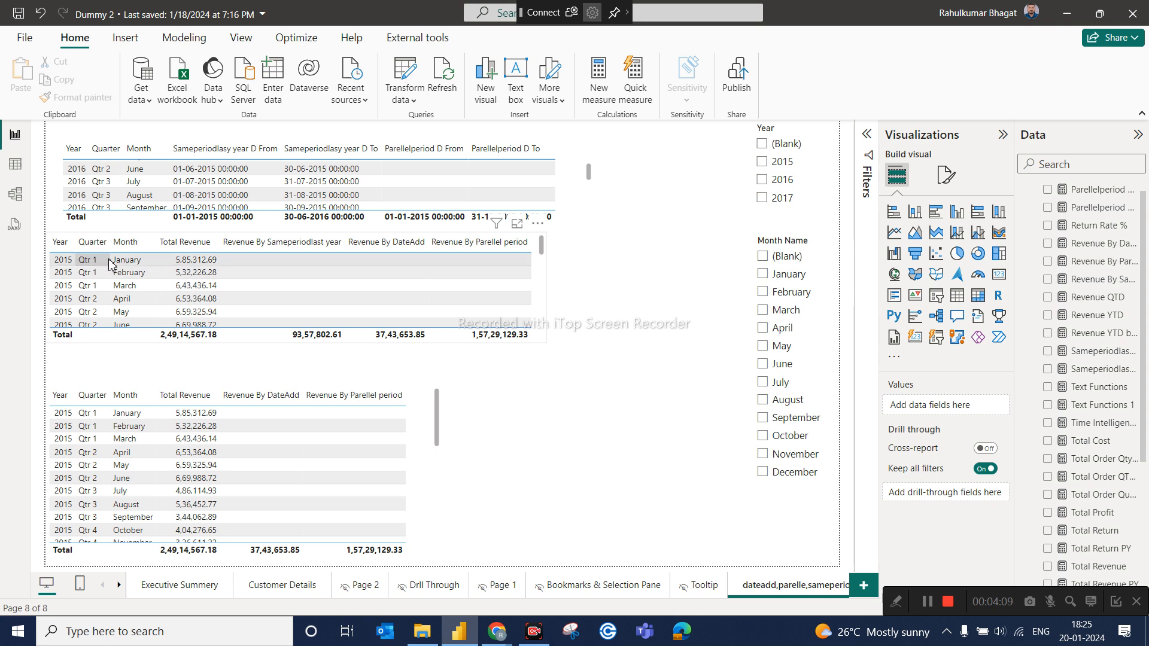
pyautogui.moveTo(542, 247); pyautogui.dragTo(554, 283)
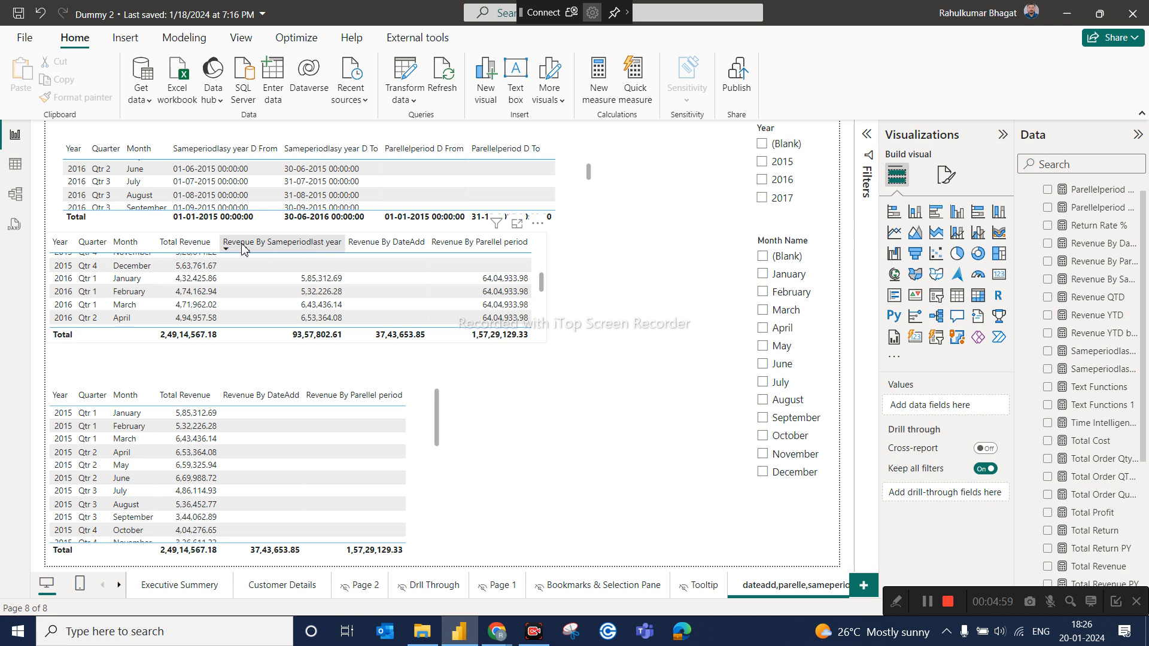
pyautogui.click(310, 279)
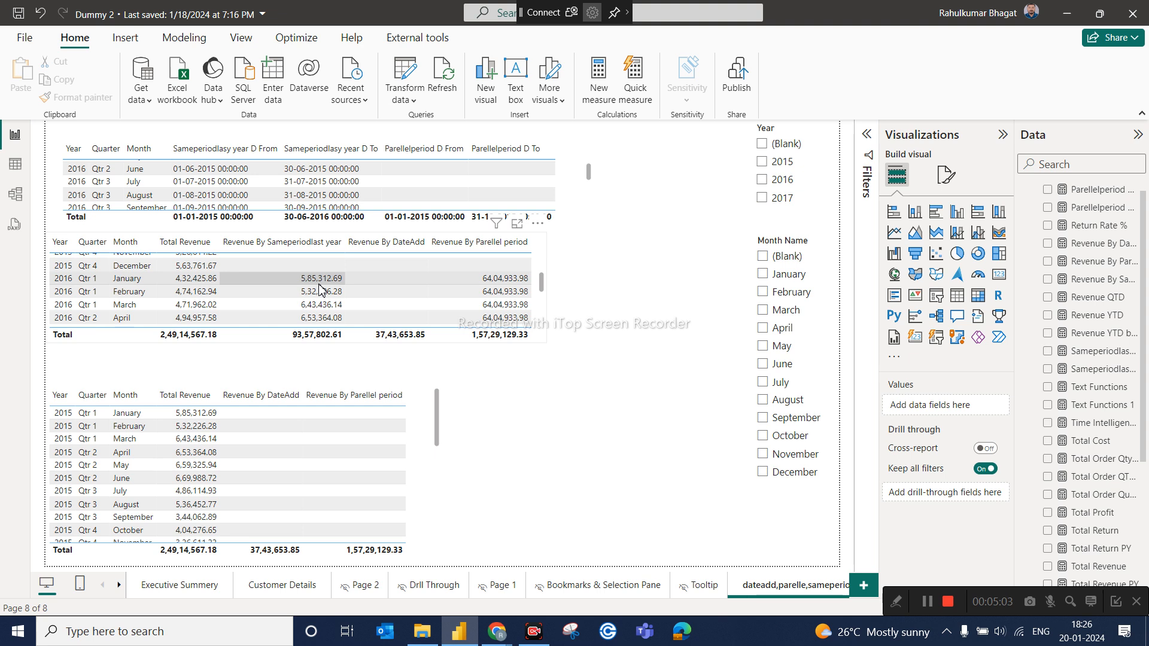
pyautogui.click(470, 258)
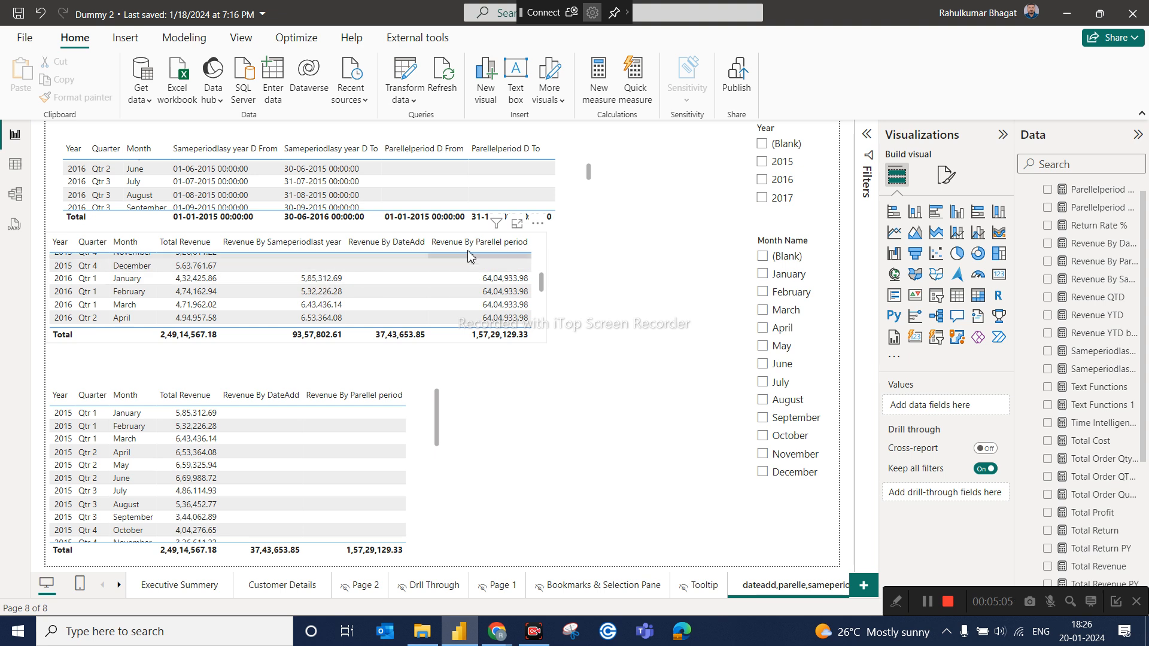
pyautogui.click(481, 265)
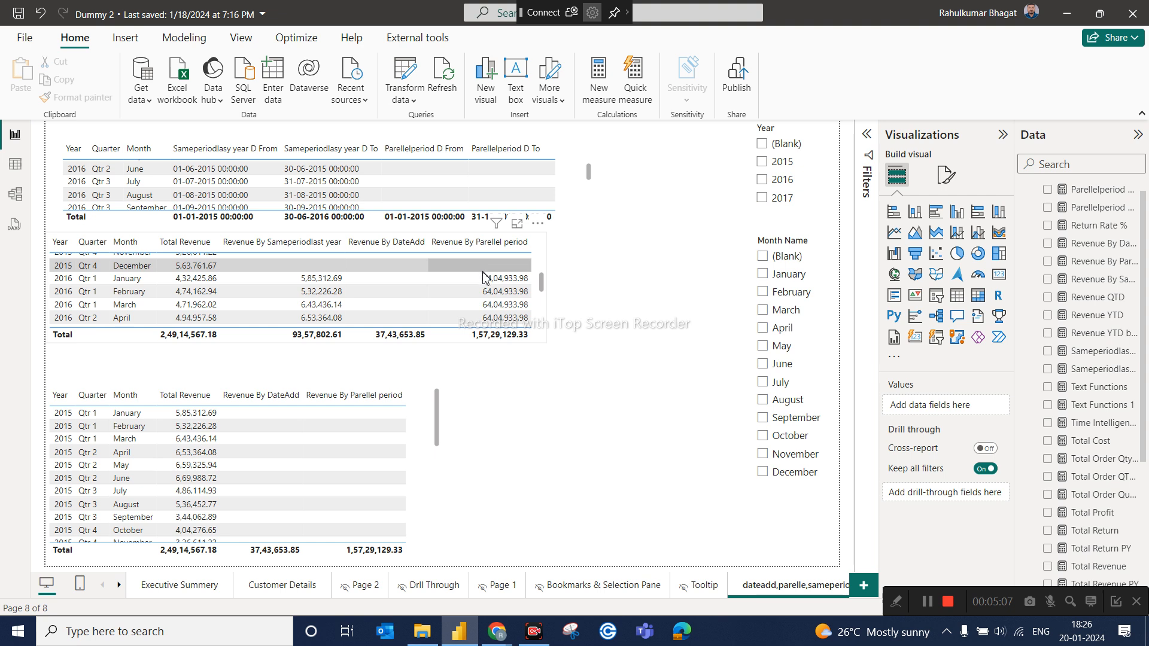
pyautogui.click(484, 277)
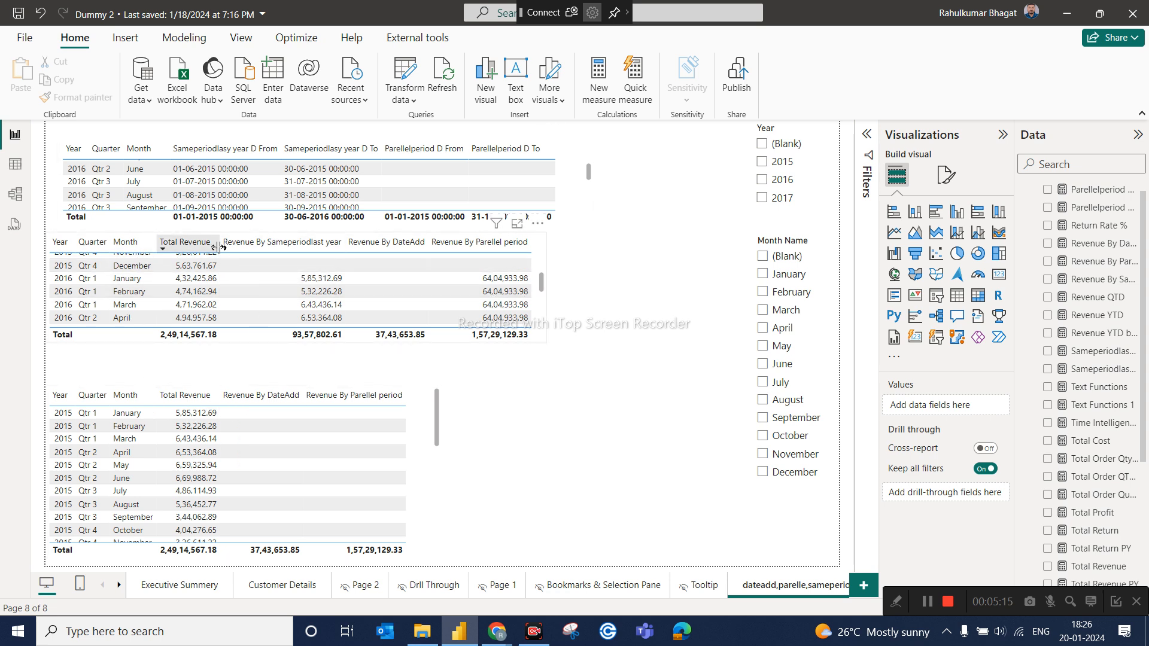
# Filter the report page to year 2015, clear the filter again and review the 2016 rows of the second table.
pyautogui.click(766, 160)
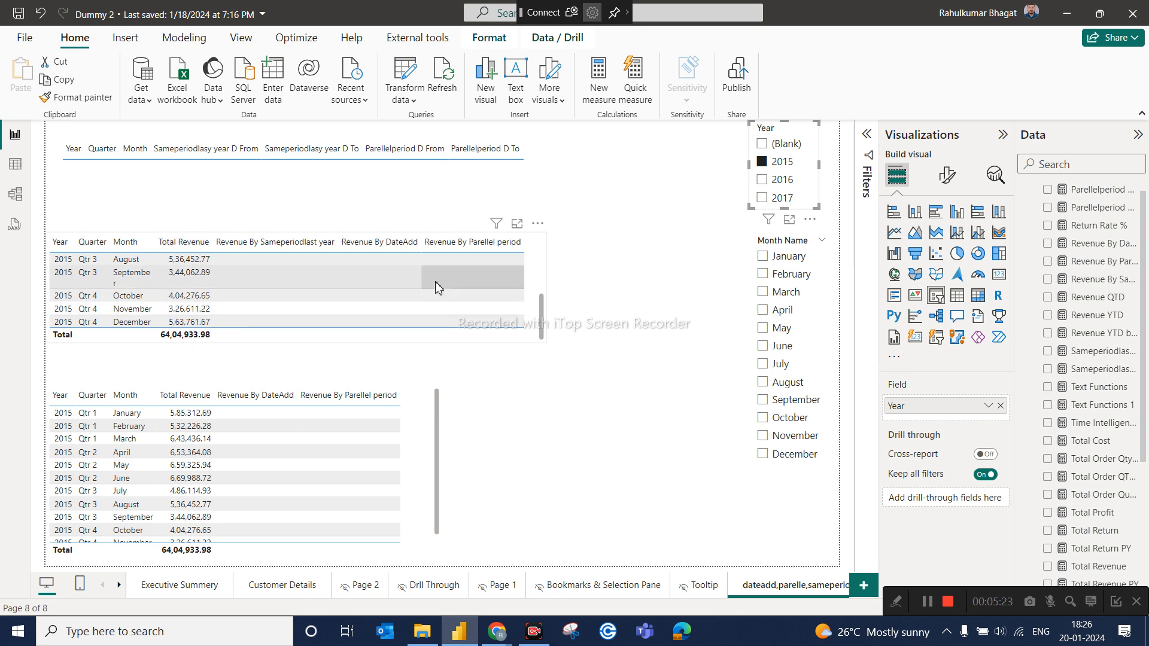
pyautogui.click(783, 170)
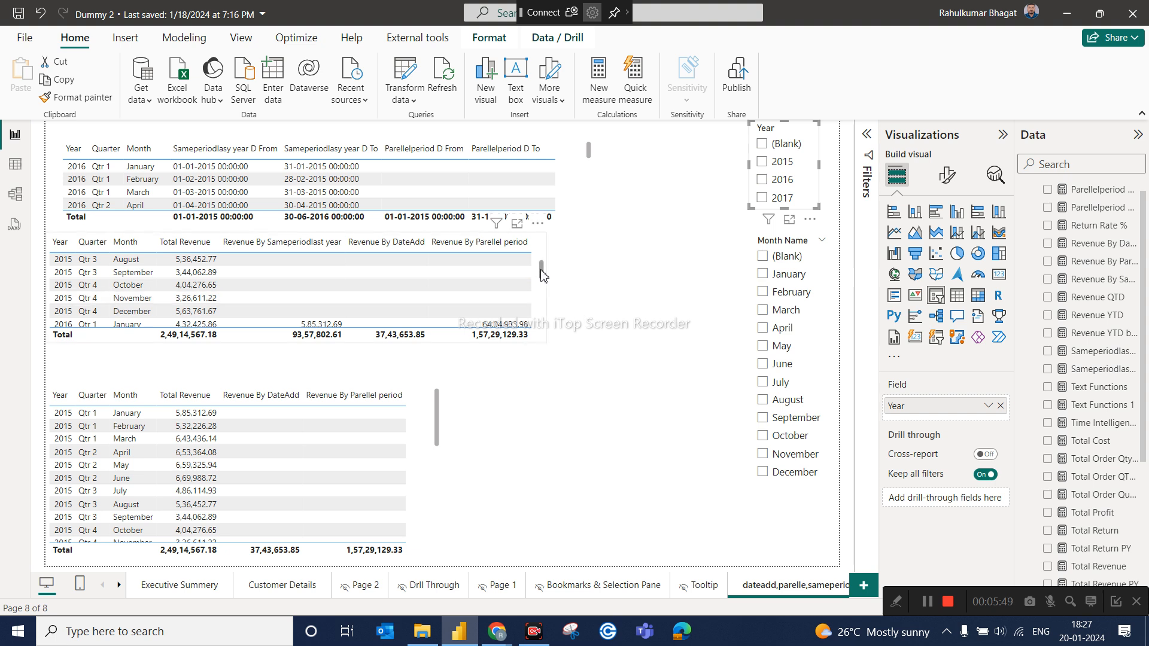
pyautogui.moveTo(541, 276); pyautogui.dragTo(542, 285)
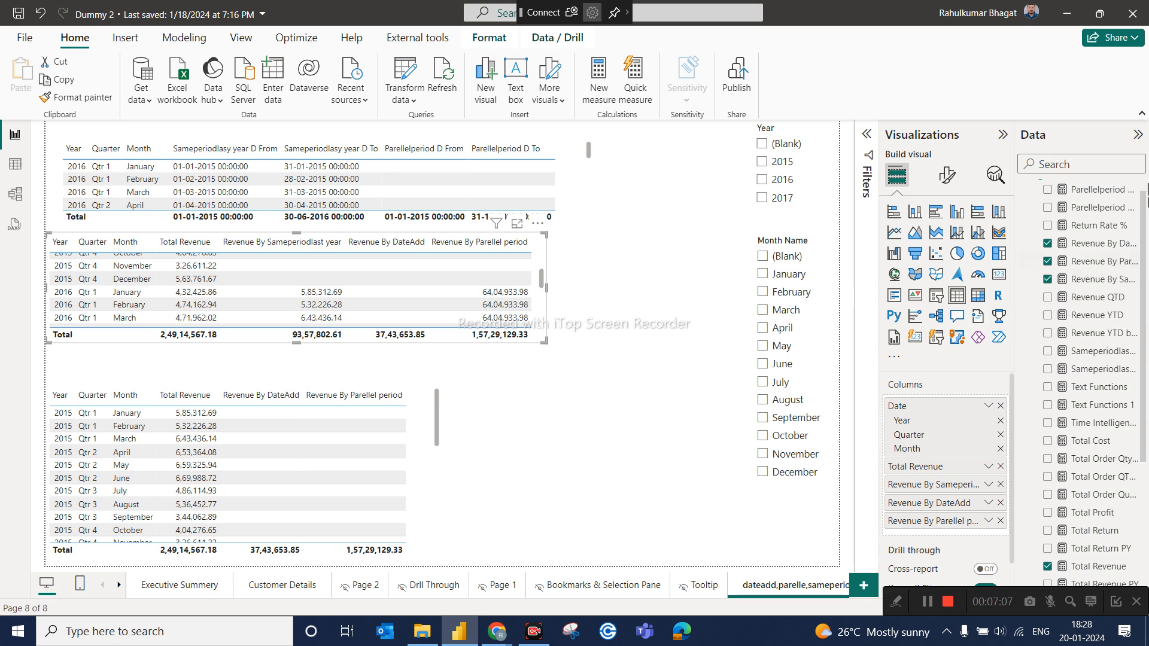
# Open the Parellelperiod D From measure and reselect YEAR as the PARALLELPERIOD interval in its formula.
pyautogui.click(1089, 189)
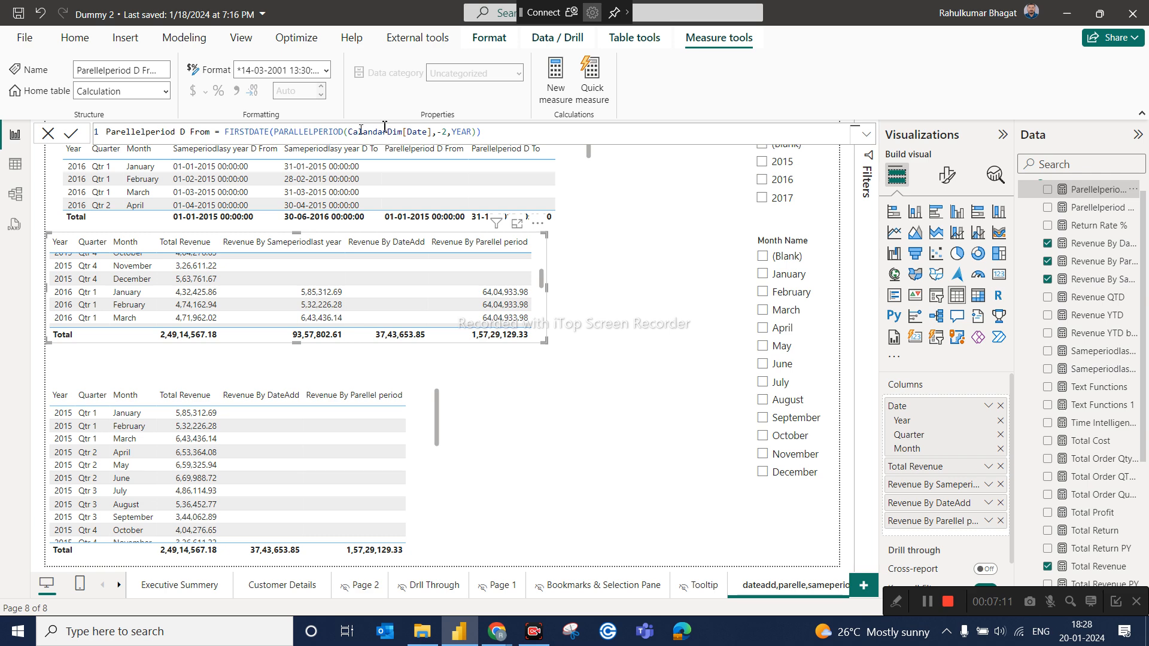
pyautogui.doubleClick(473, 130)
pyautogui.press('BackSpace')
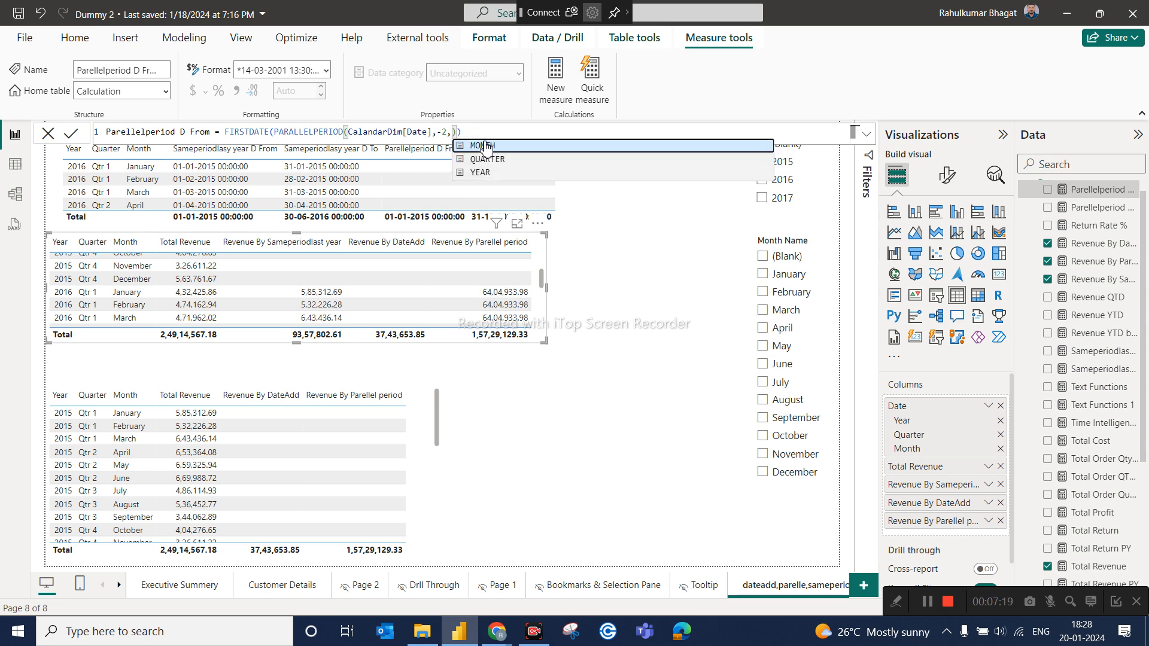
pyautogui.click(482, 172)
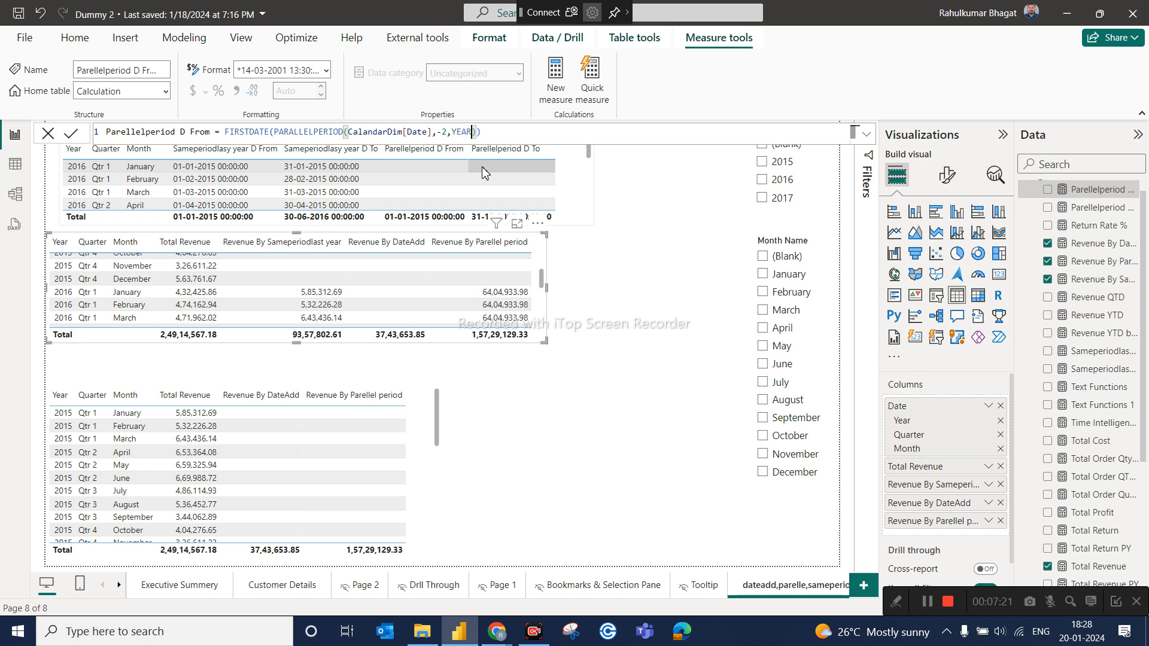
pyautogui.click(516, 136)
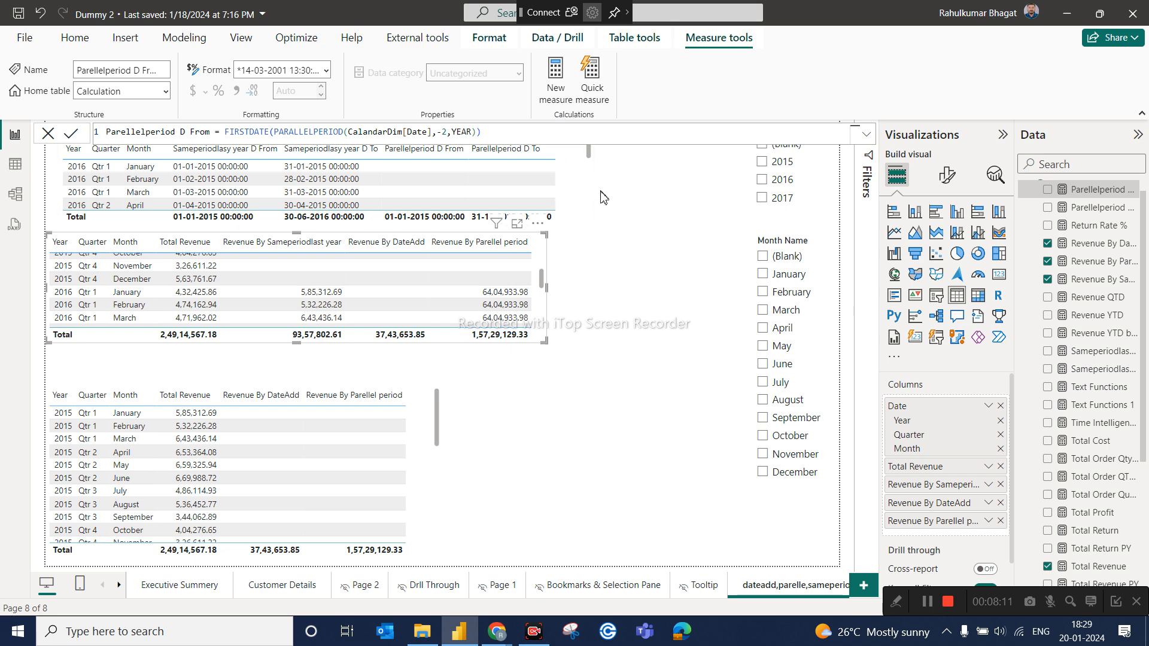
pyautogui.click(598, 214)
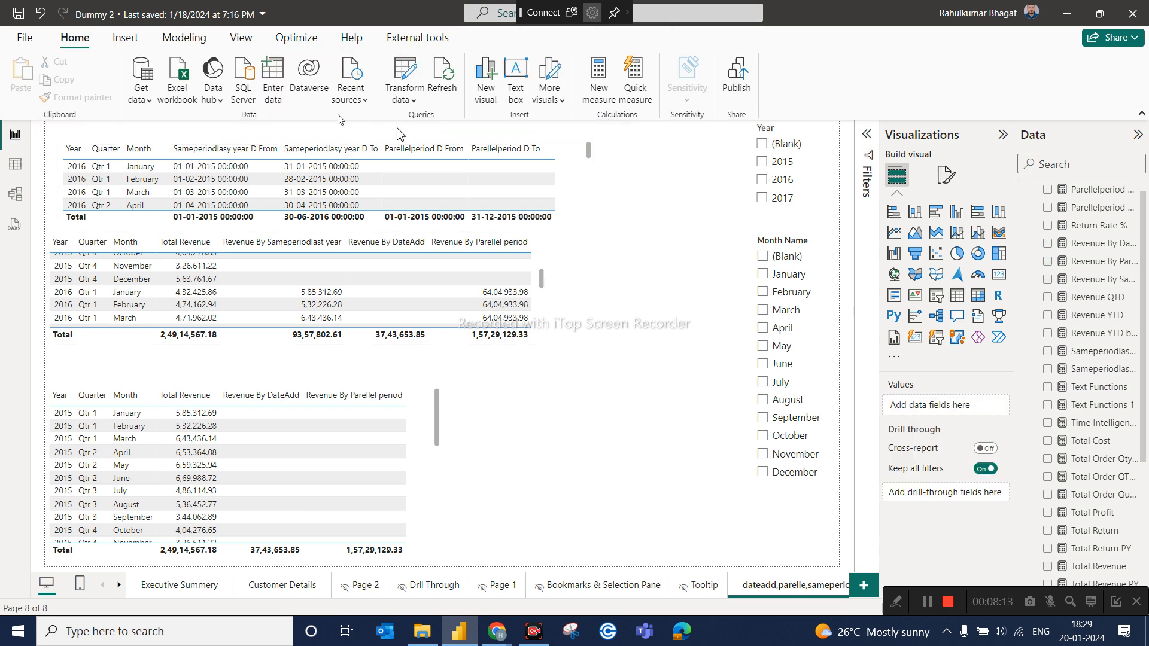
# Enlarge the date-range table visual until all rows from January 2016 to June 2017 fit without scrolling.
pyautogui.click(585, 202)
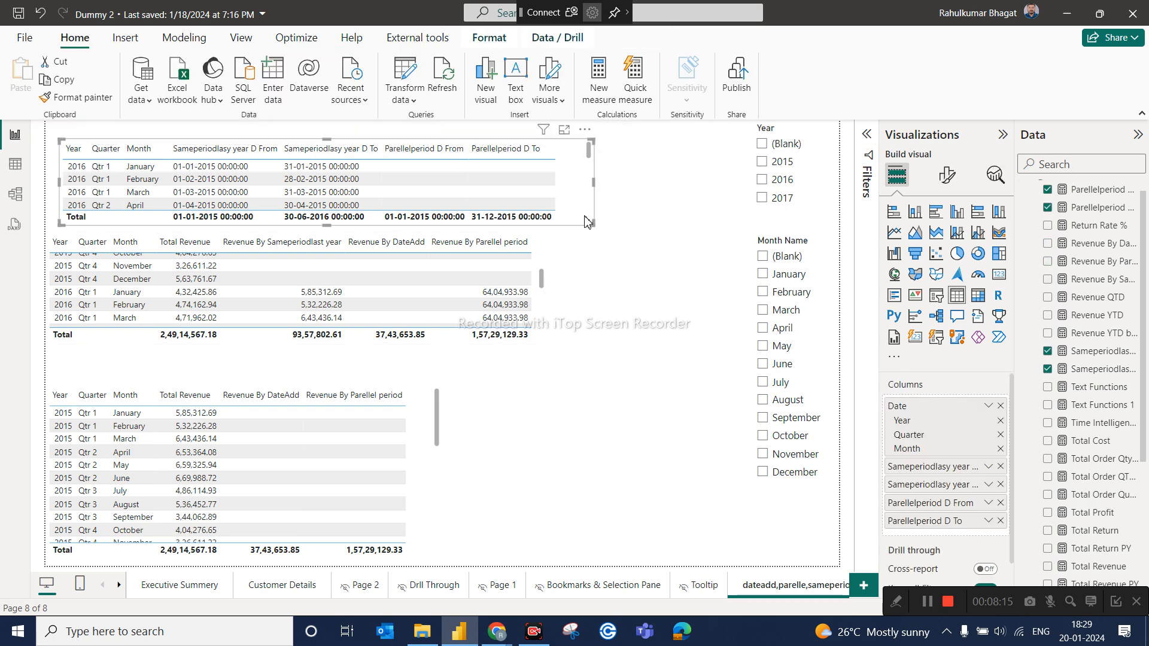
pyautogui.moveTo(593, 226); pyautogui.dragTo(694, 385)
pyautogui.moveTo(712, 443); pyautogui.dragTo(597, 449)
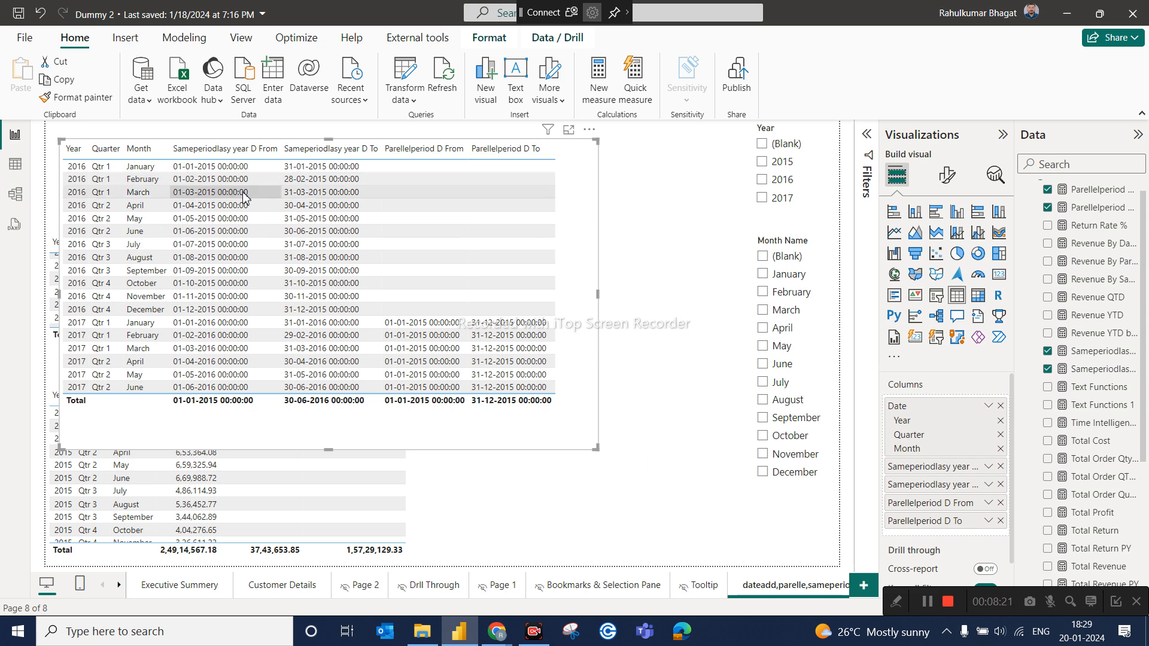
pyautogui.click(206, 149)
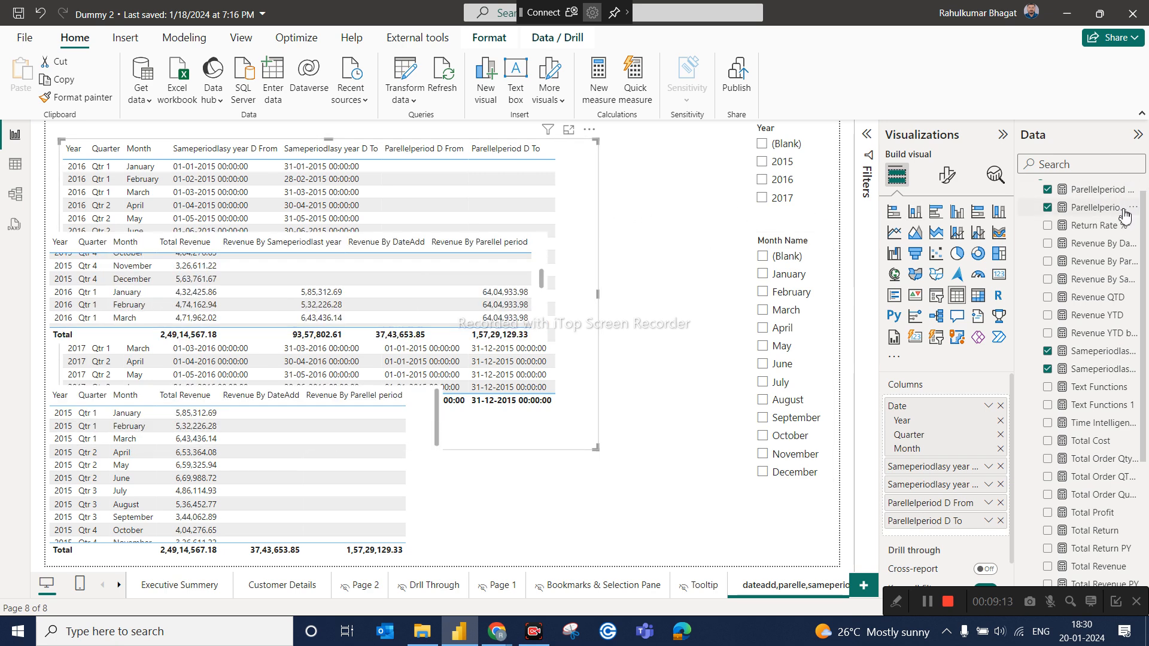
# Inspect the DAX formulas of the Parellelperiod D From and Parellelperiod D To measures.
pyautogui.click(1104, 191)
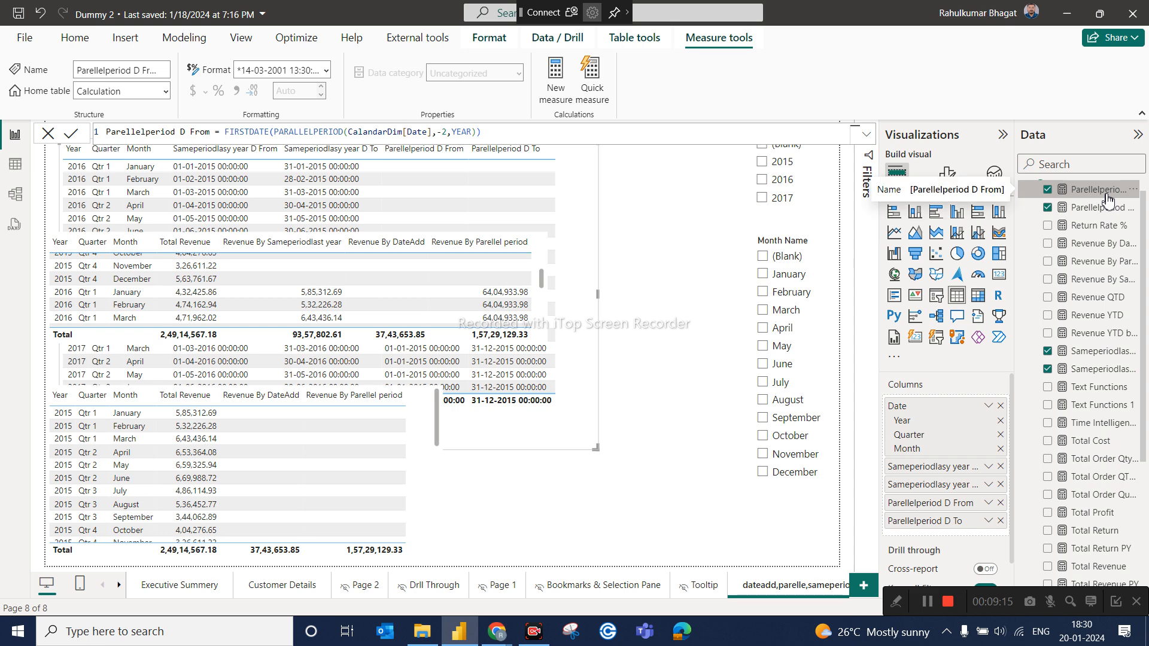
pyautogui.click(1102, 210)
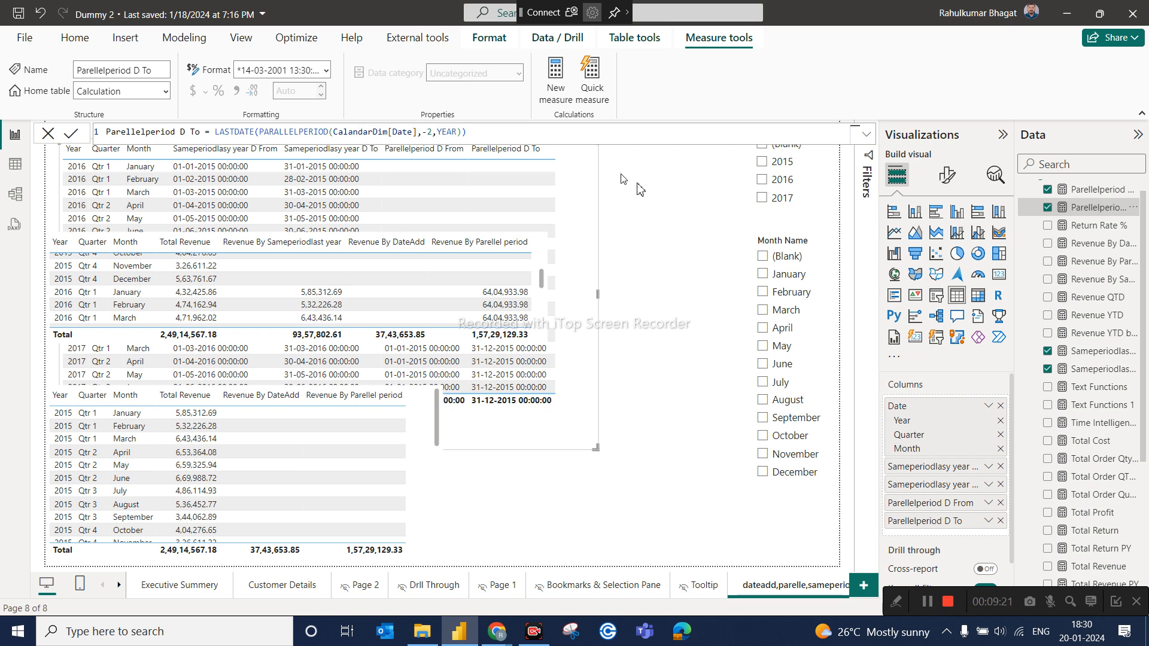
# Edit the Parellelperiod D From formula so PARALLELPERIOD shifts CalandarDim[Date] by -1 with the MONTH interval.
pyautogui.click(1093, 193)
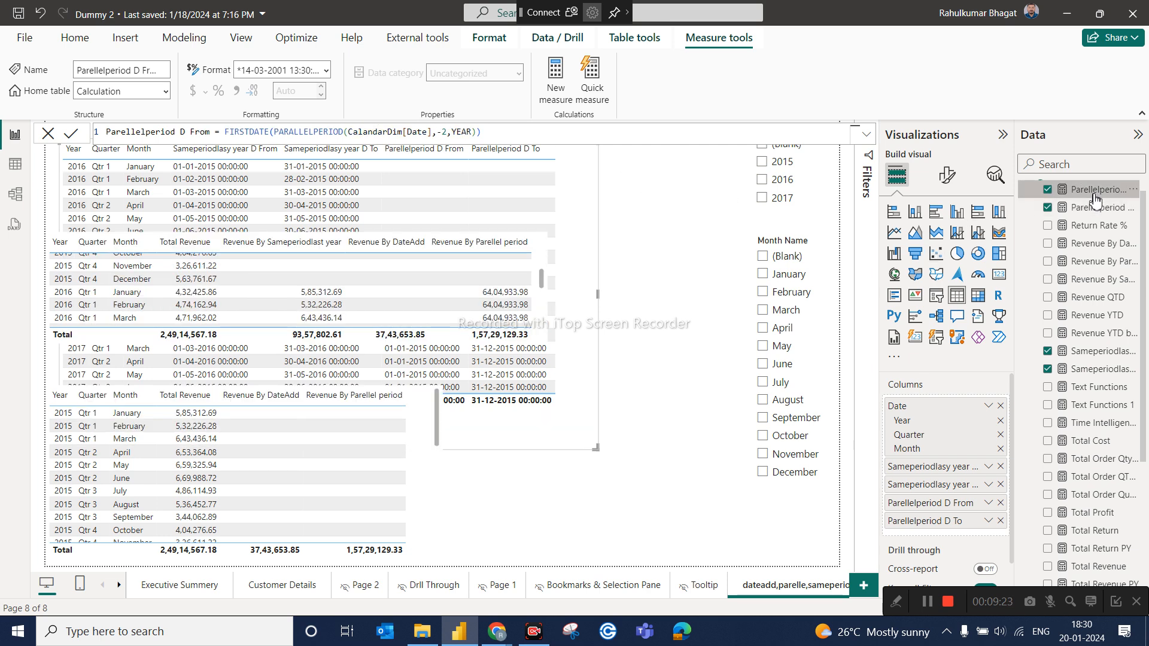
pyautogui.click(448, 131)
pyautogui.press('BackSpace')
pyautogui.write('1')
pyautogui.doubleClick(473, 131)
pyautogui.press('BackSpace')
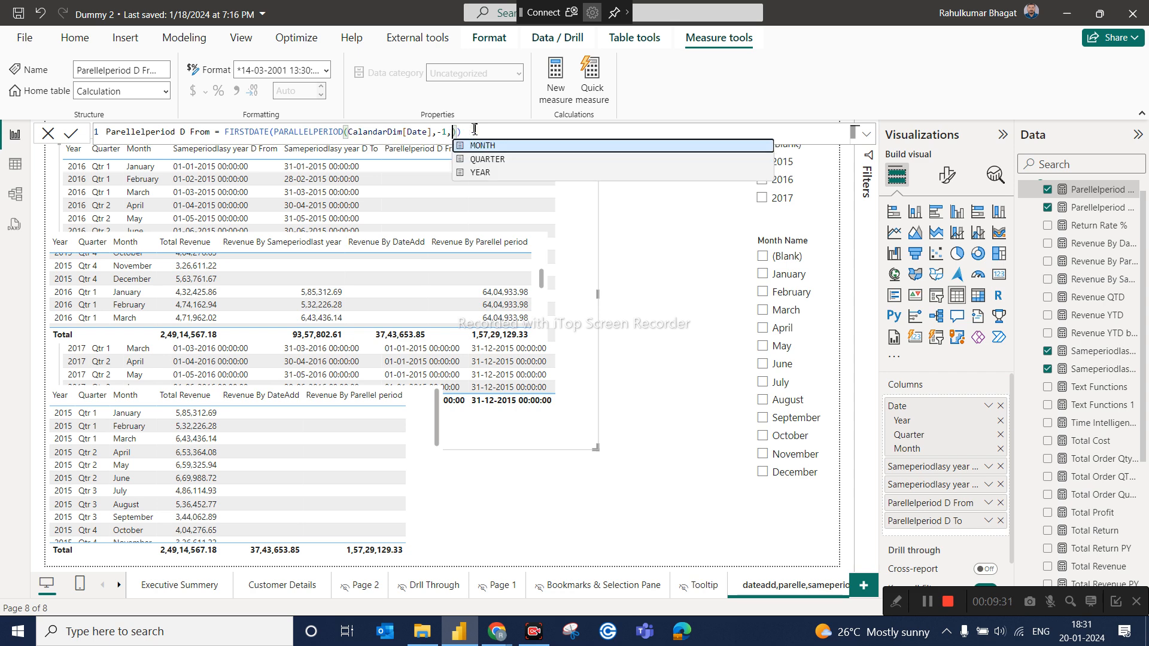
pyautogui.click(484, 150)
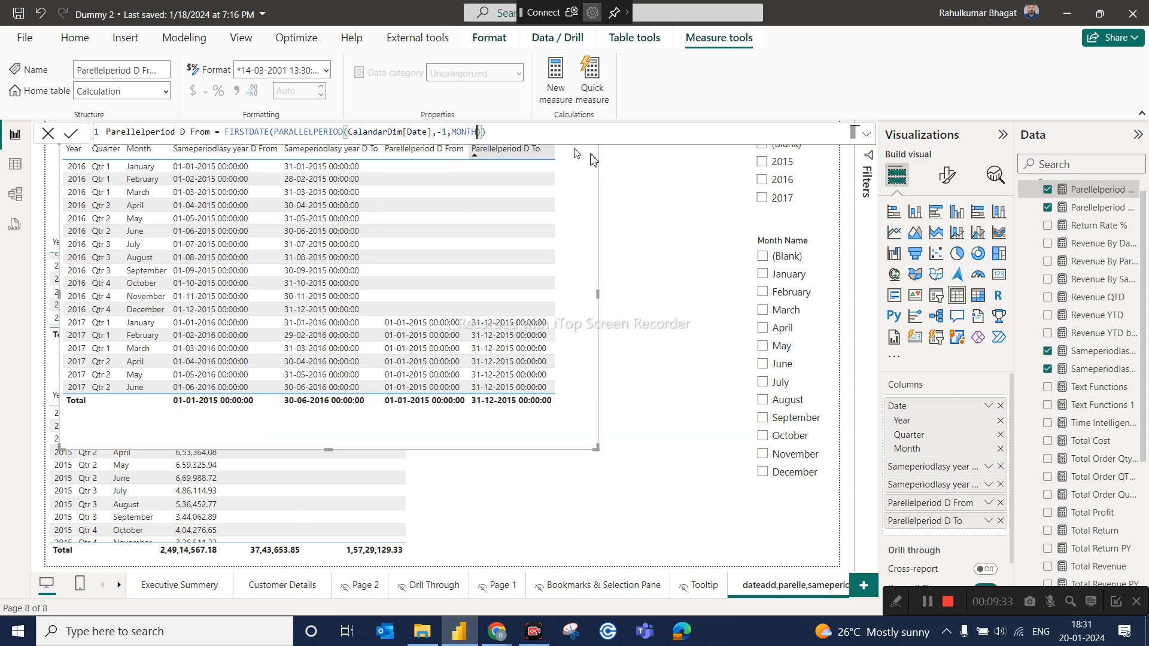
pyautogui.press('Return')
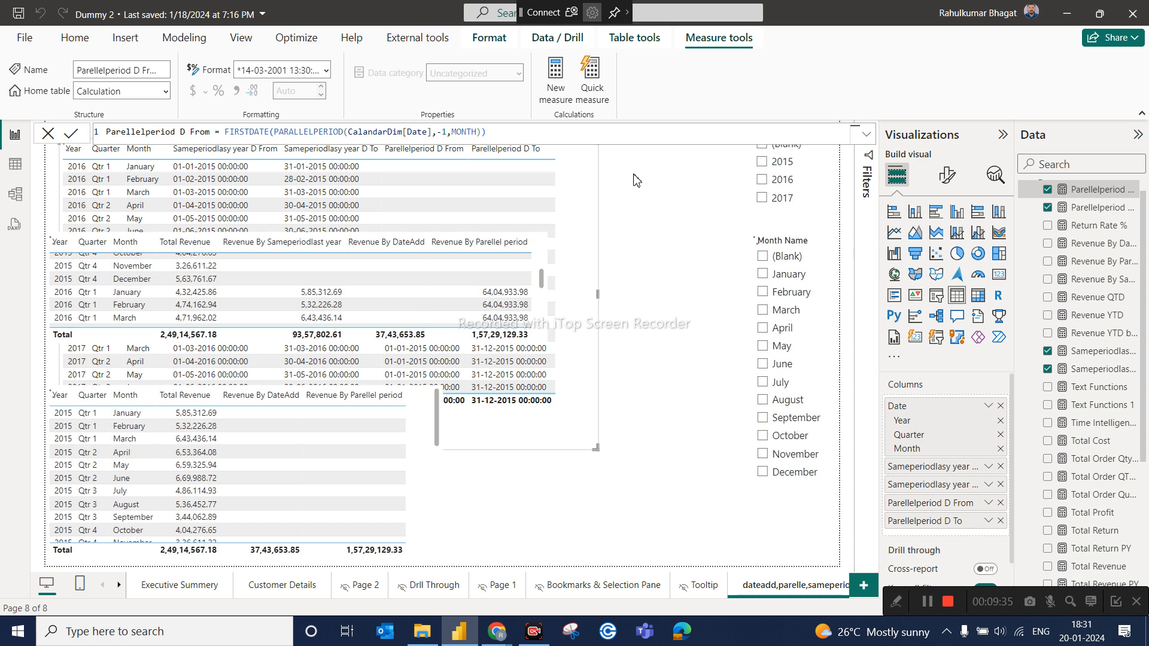
# Set the Parellelperiod D To formula to an offset of -1 and the MONTH interval, and review the date-range table rows.
pyautogui.click(1088, 207)
pyautogui.click(432, 132)
pyautogui.press('BackSpace')
pyautogui.write('1')
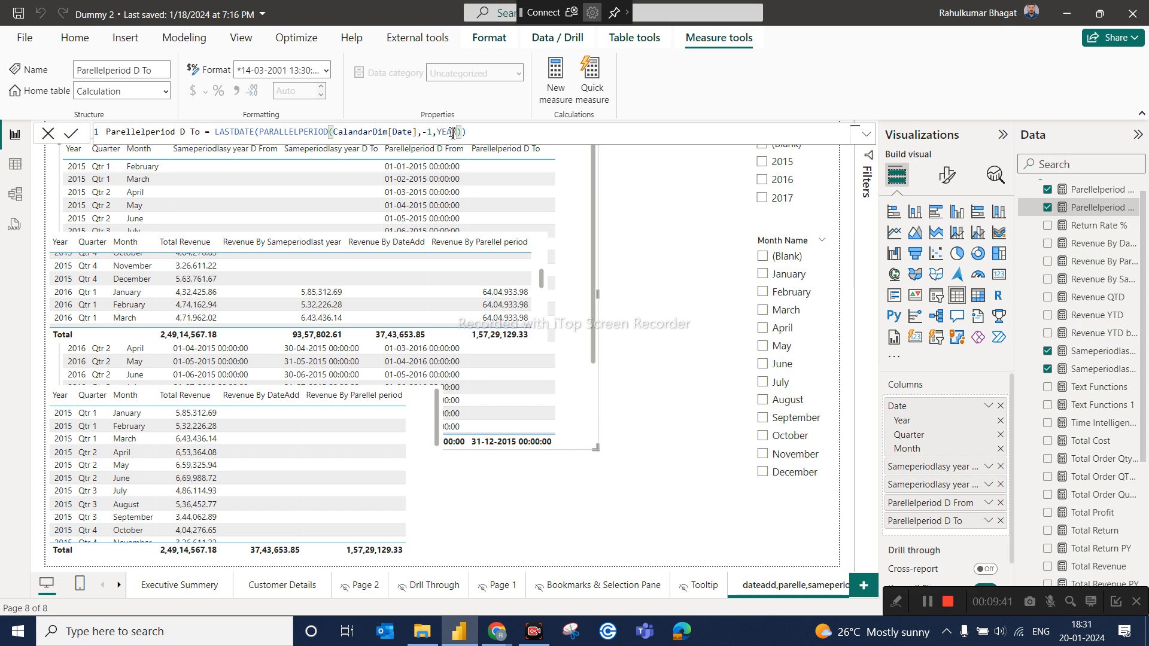
pyautogui.doubleClick(449, 132)
pyautogui.press('BackSpace')
pyautogui.write('mo')
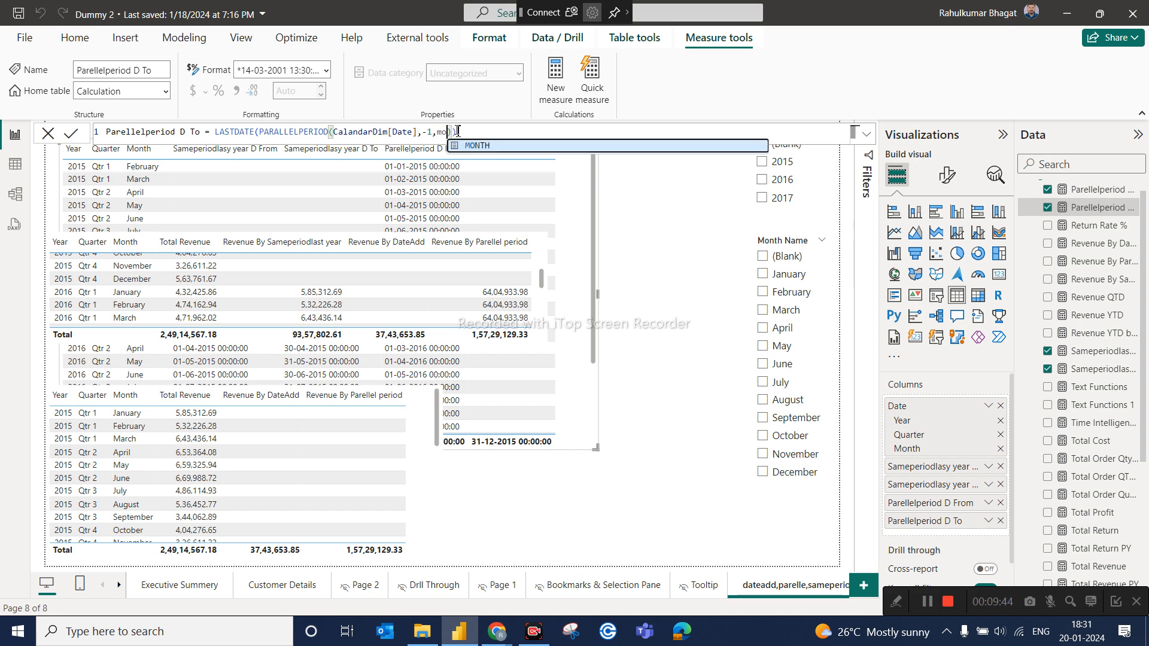
pyautogui.click(508, 150)
pyautogui.press('Return')
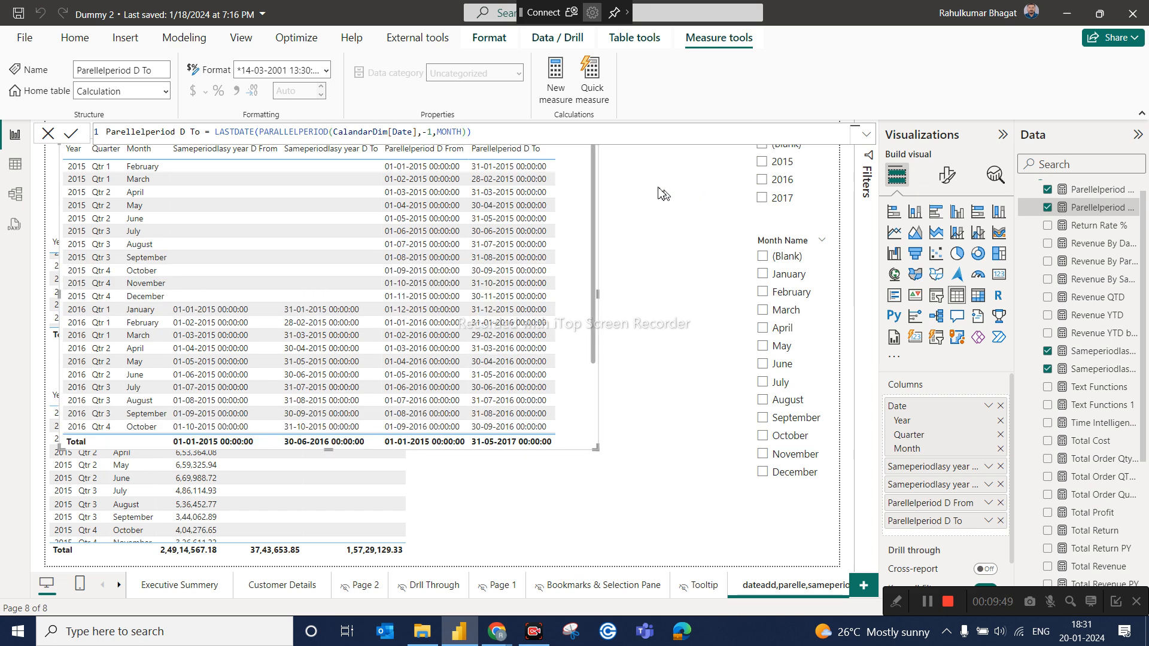
pyautogui.scroll(-3, 307, 276)
pyautogui.scroll(3, 307, 275)
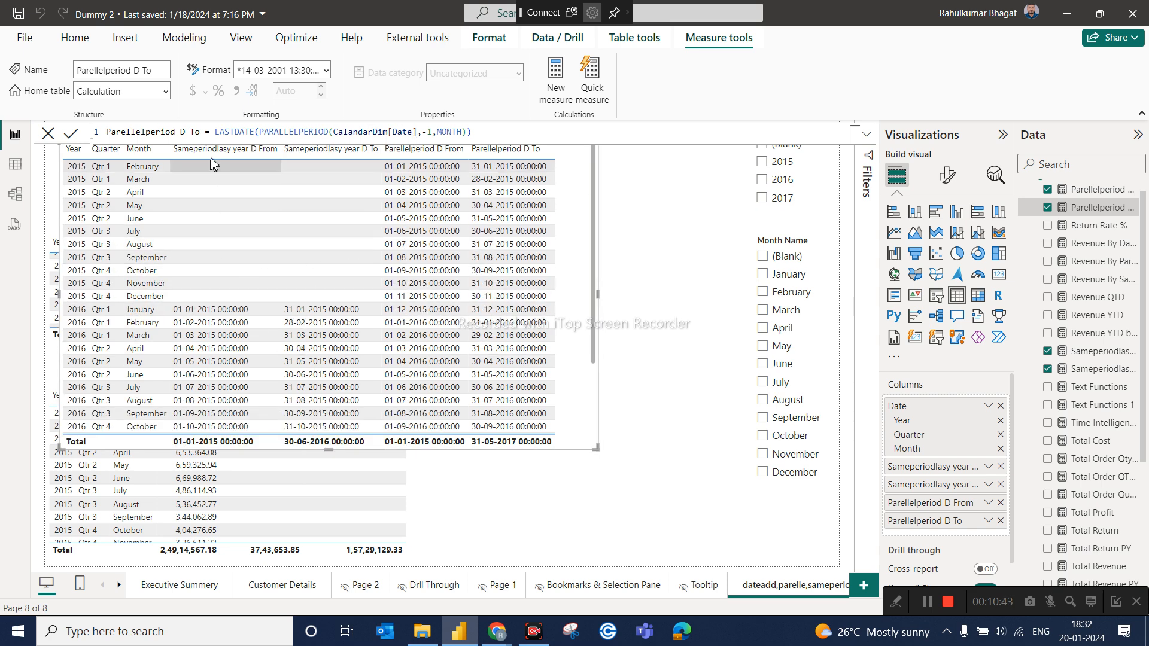
# Search the data fields for "same" and inspect the formula of the SAMEPERIODLASTYEAR start-date measure.
pyautogui.click(1078, 167)
pyautogui.write('sa,e')
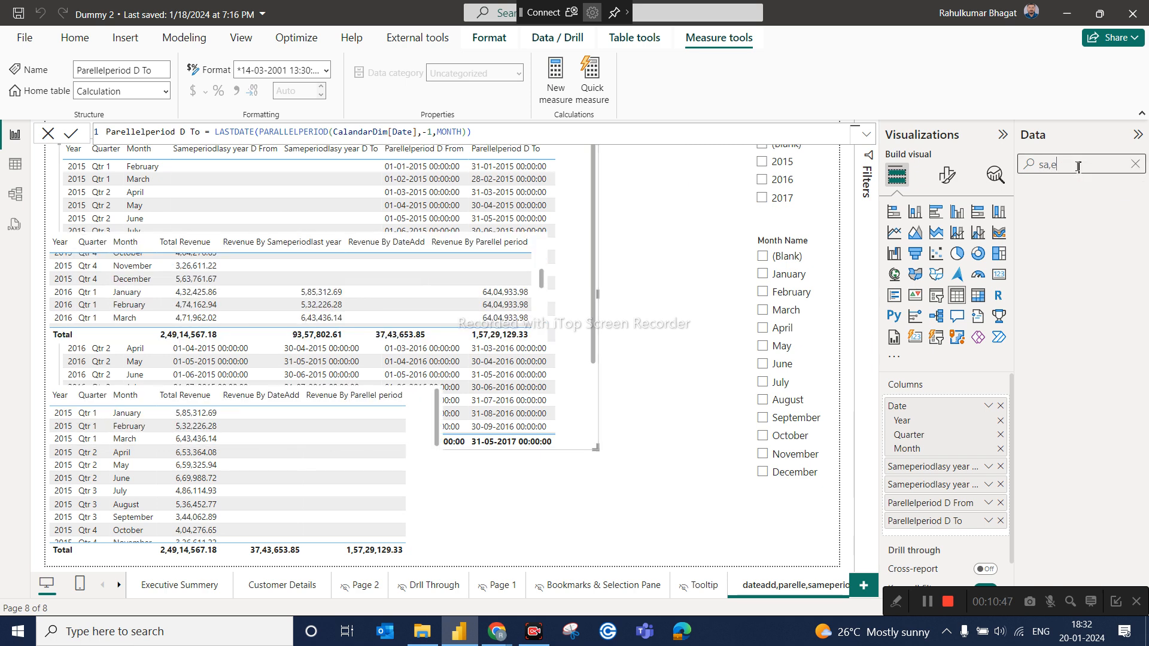
pyautogui.press('BackSpace')
pyautogui.write('me')
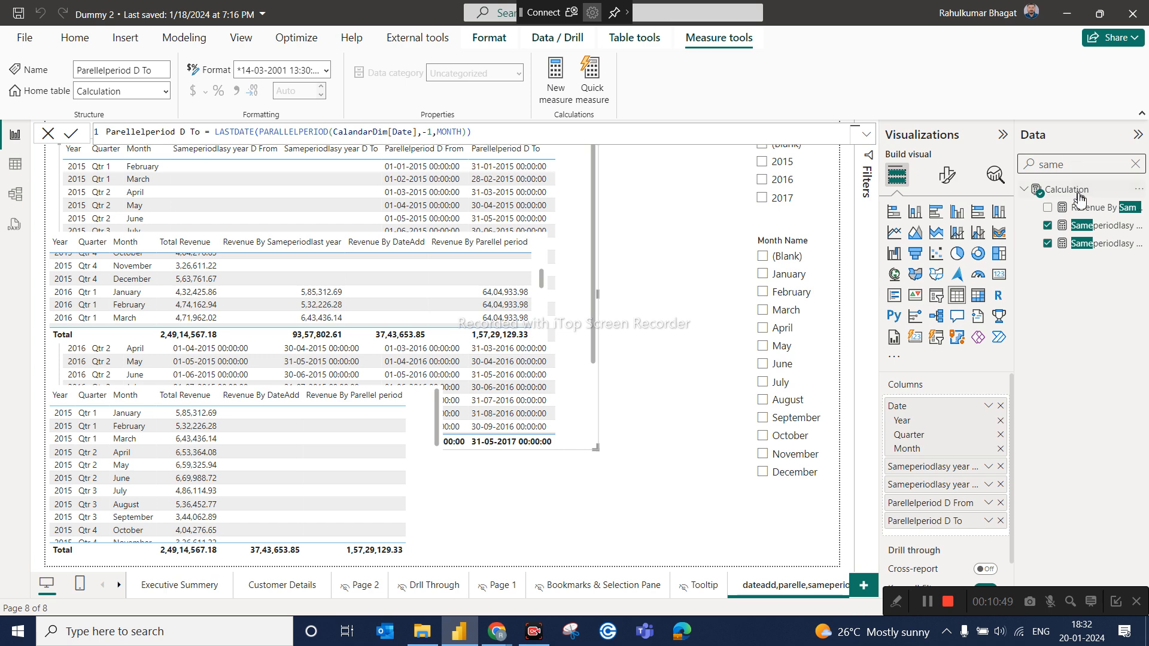
pyautogui.click(1090, 227)
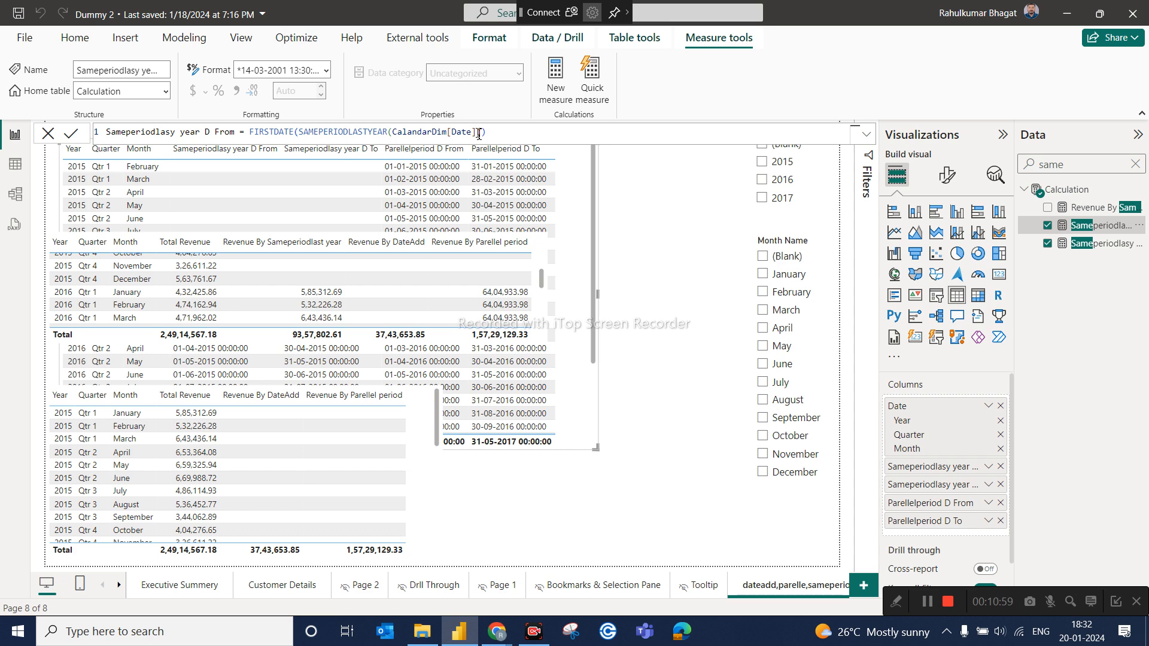
pyautogui.write(')')
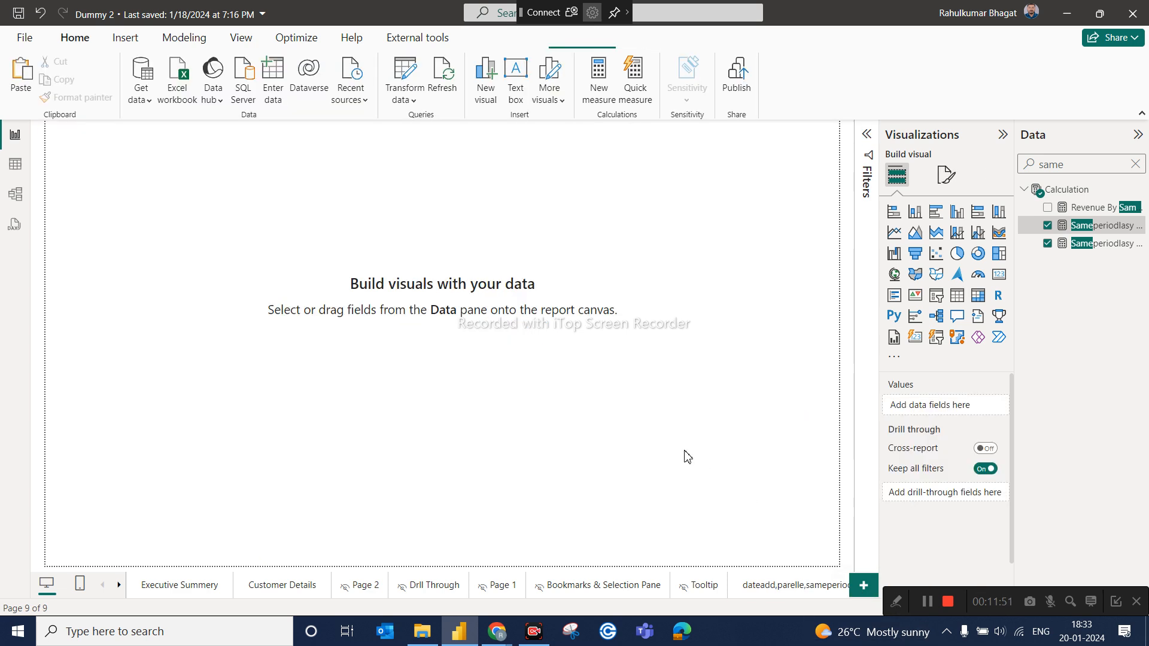
# Paste a copy of the date-range table onto the blank Page 3, enlarge it and reduce its date hierarchy to Year only.
pyautogui.hotkey('ctrl', 'v')
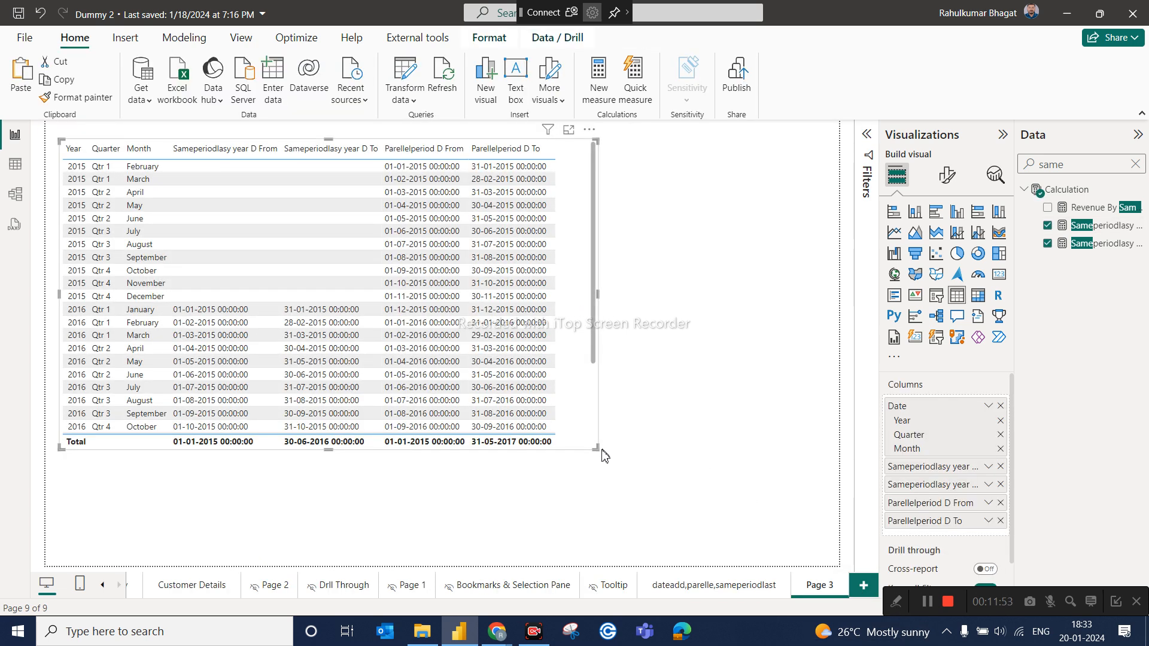
pyautogui.moveTo(596, 448); pyautogui.dragTo(657, 507)
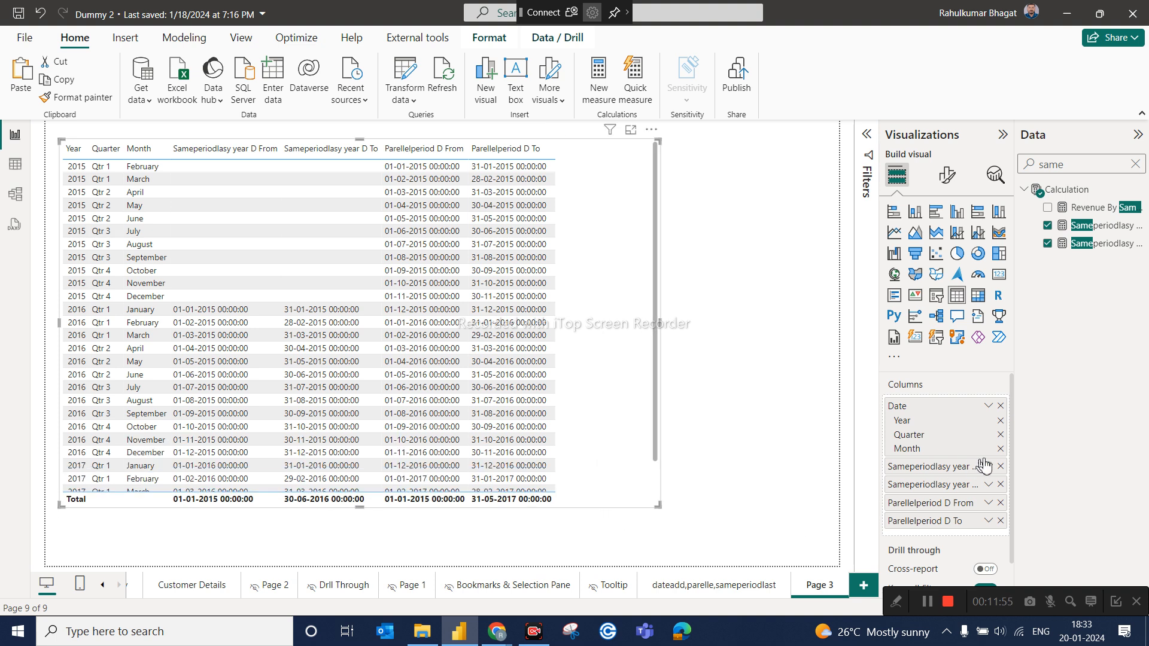
pyautogui.click(1000, 435)
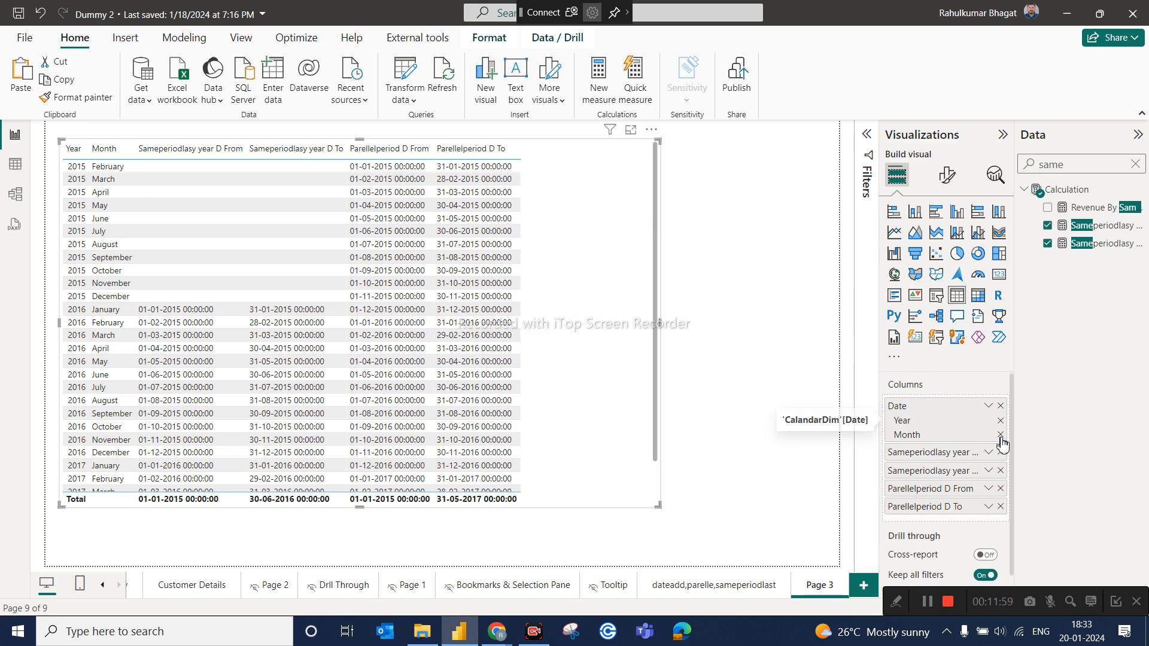
pyautogui.click(1000, 435)
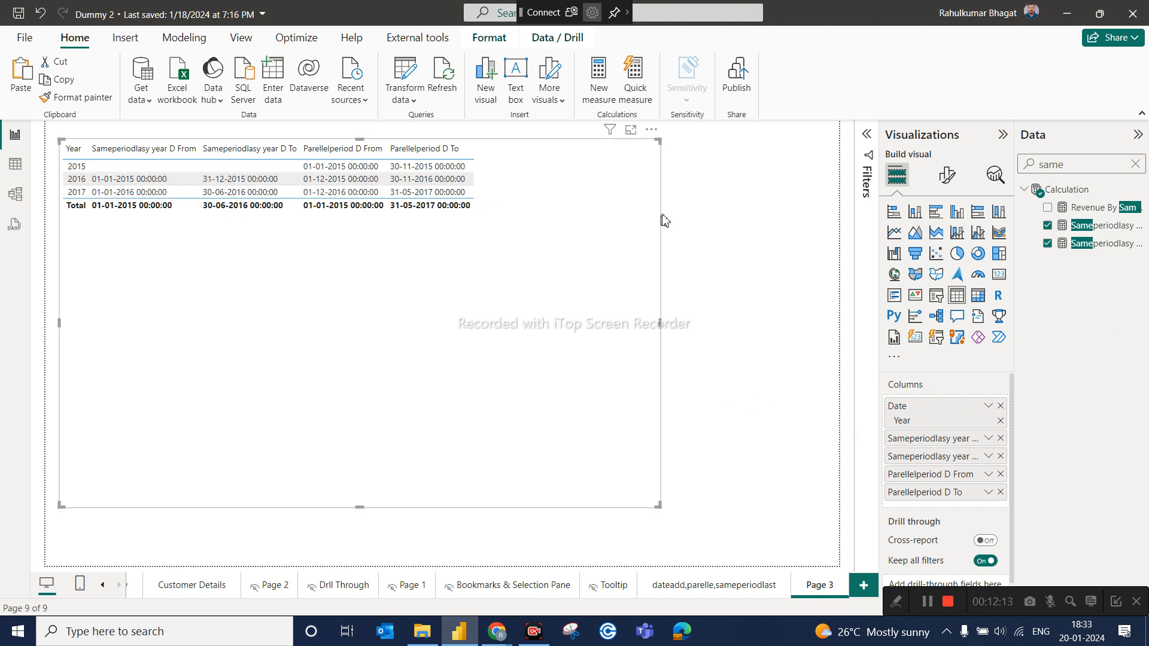
# Delete the table copy from Page 3 and return to the dateadd,parelle,sameperiodlast page.
pyautogui.press('Delete')
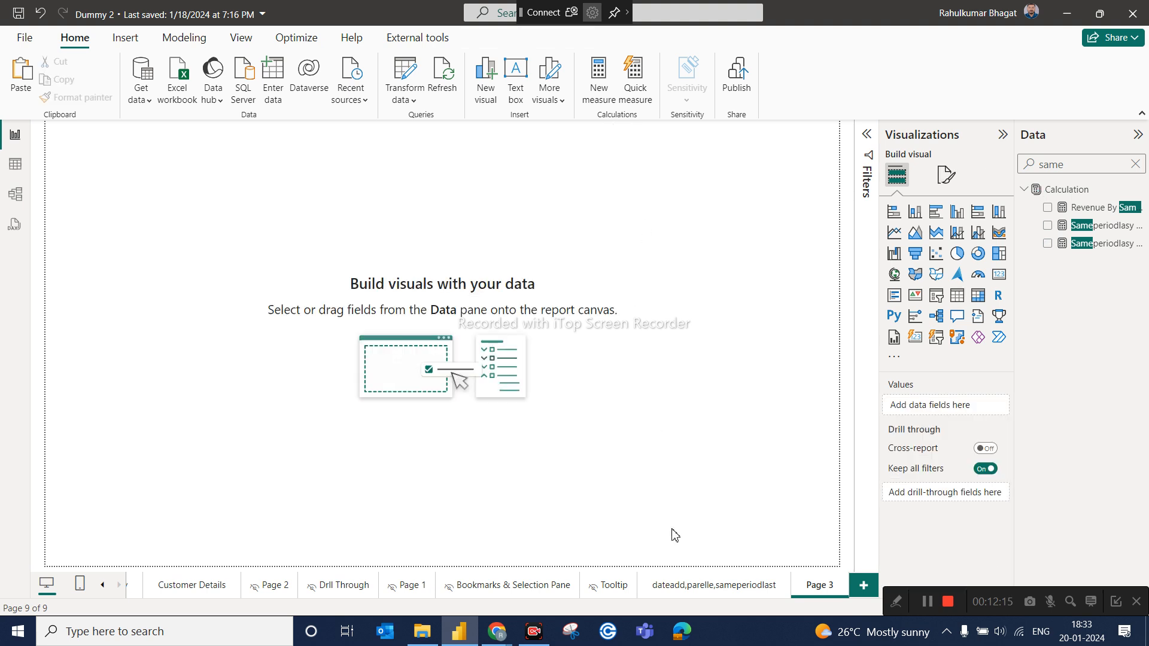
pyautogui.click(688, 581)
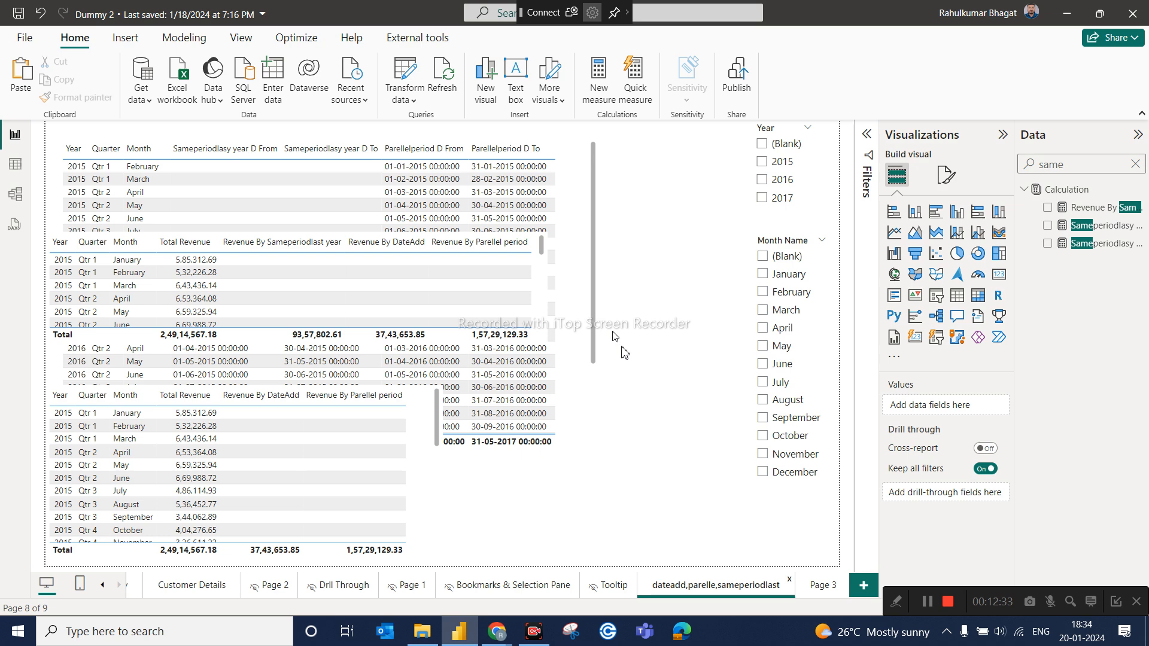
# Shrink the date-range table to fit above the revenue comparison table, and enlarge the revenue comparison table to show its 2016 rows.
pyautogui.click(574, 413)
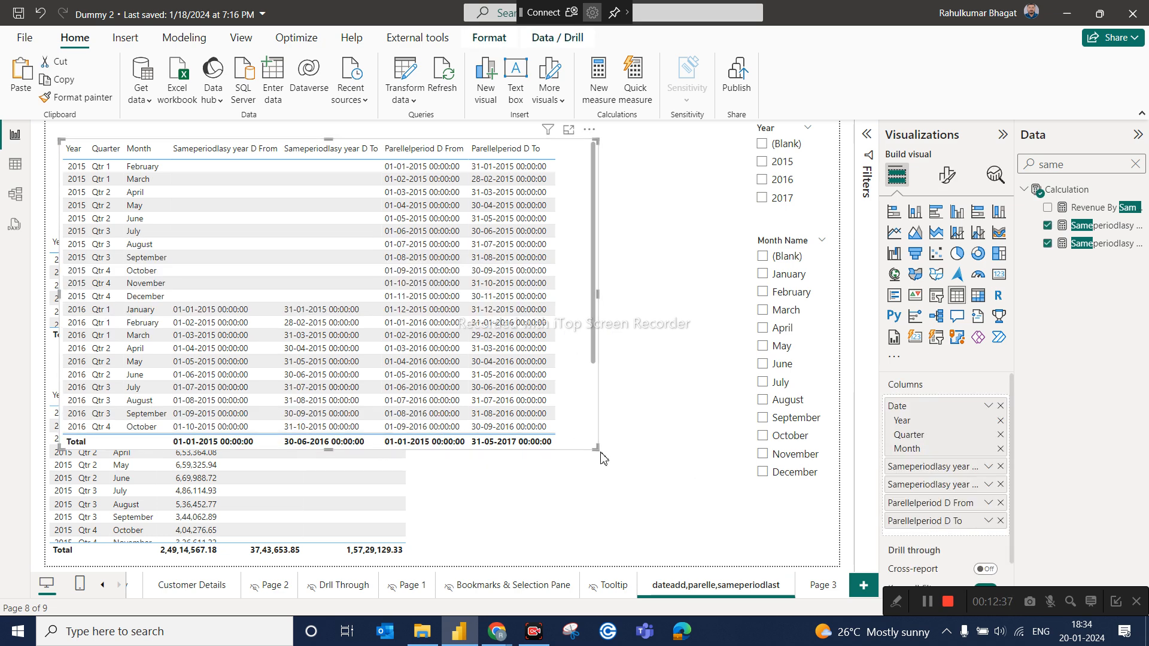
pyautogui.moveTo(595, 449); pyautogui.dragTo(563, 232)
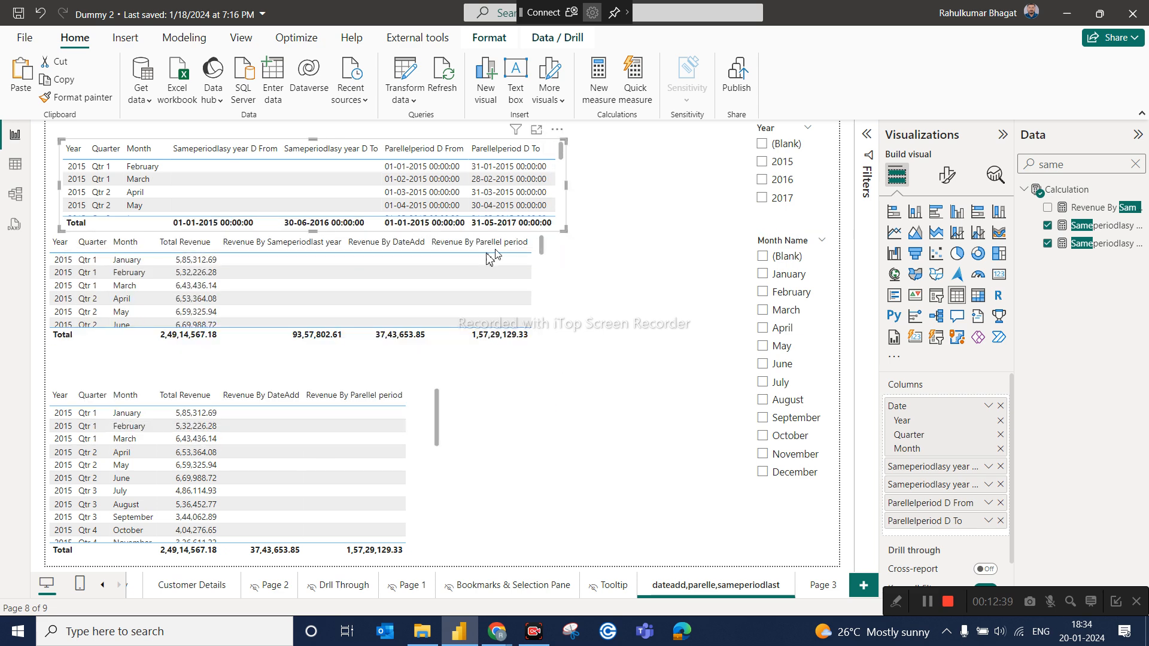
pyautogui.click(545, 343)
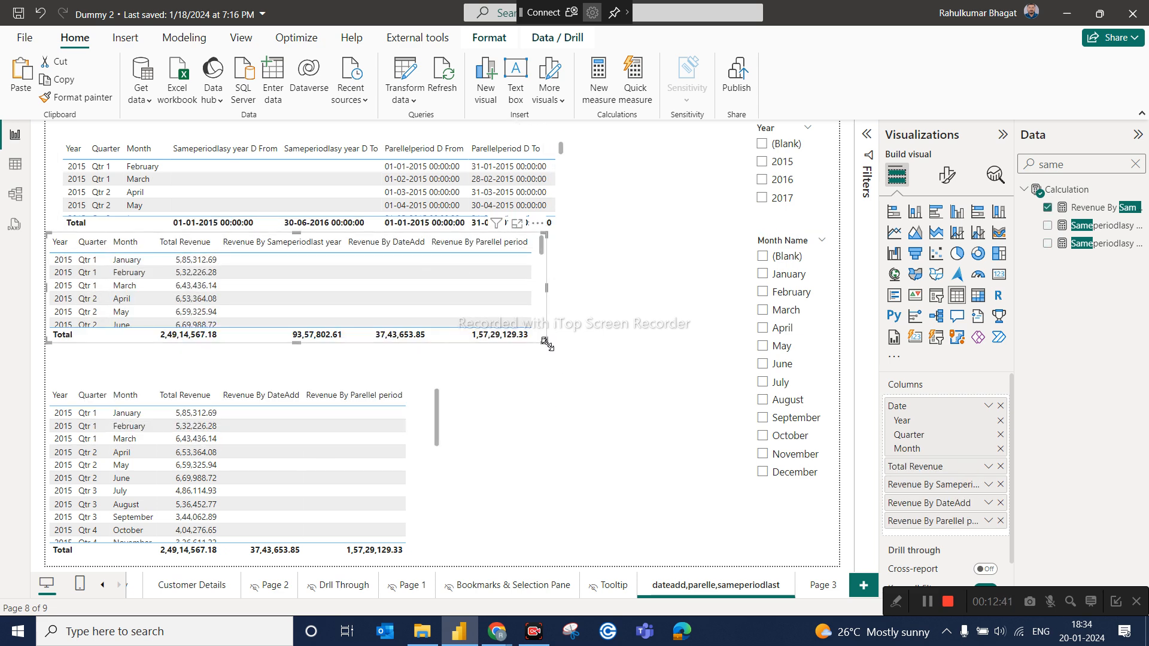
pyautogui.moveTo(547, 345); pyautogui.dragTo(669, 511)
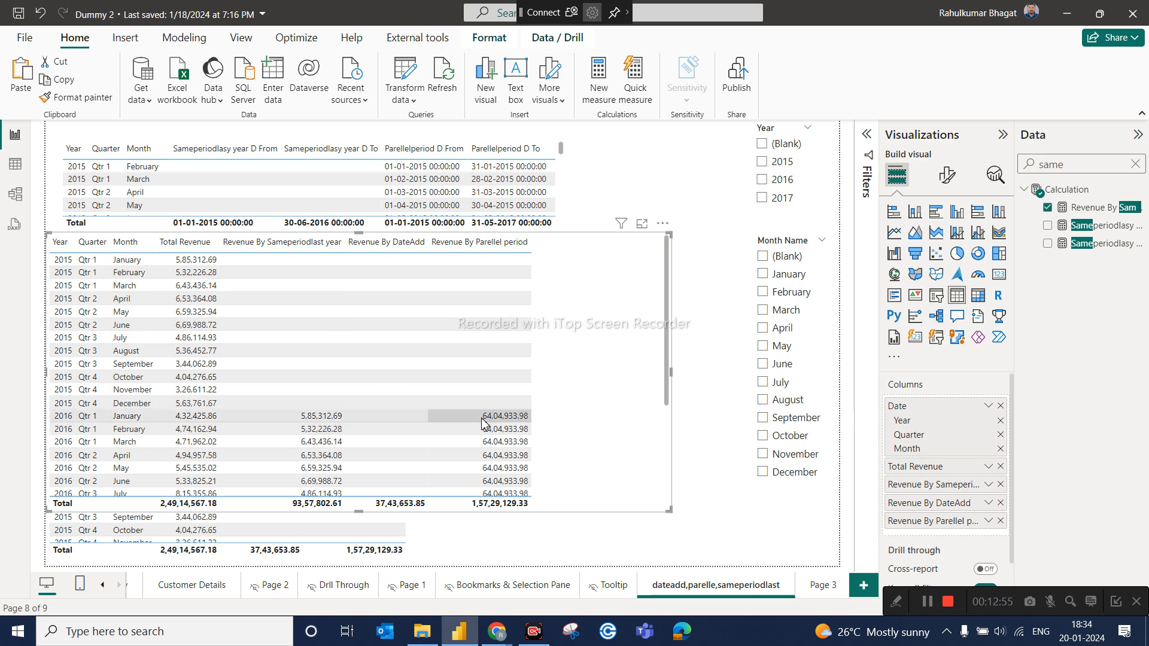
# Search the data fields for "date".
pyautogui.doubleClick(1084, 173)
pyautogui.write('d')
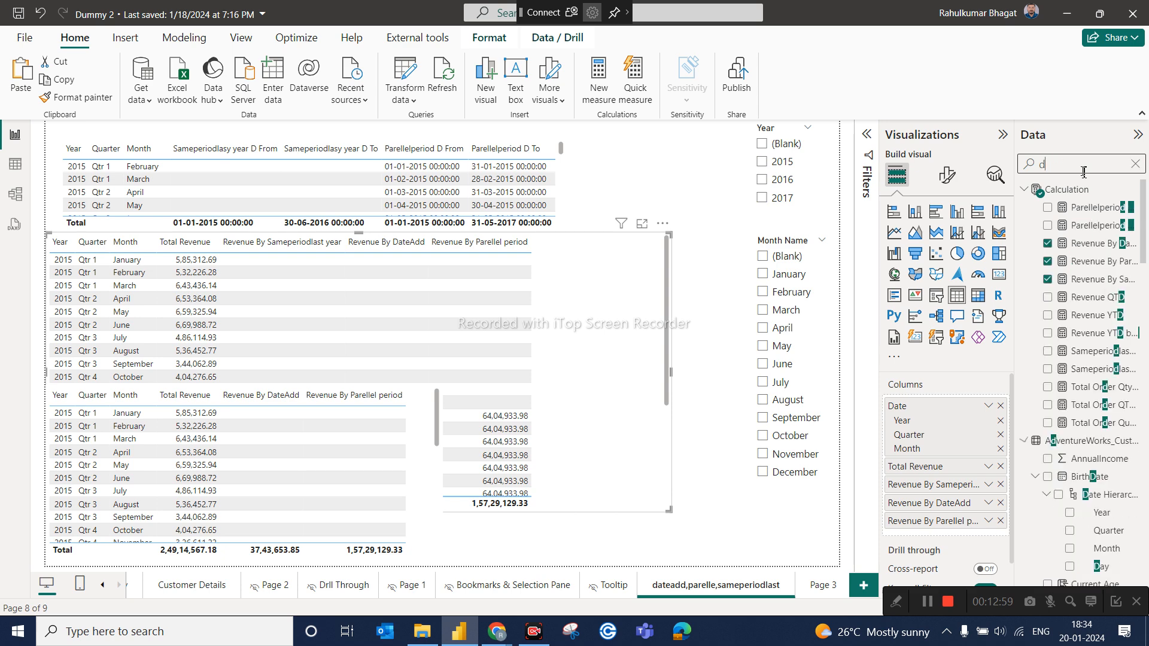
pyautogui.write('ate')
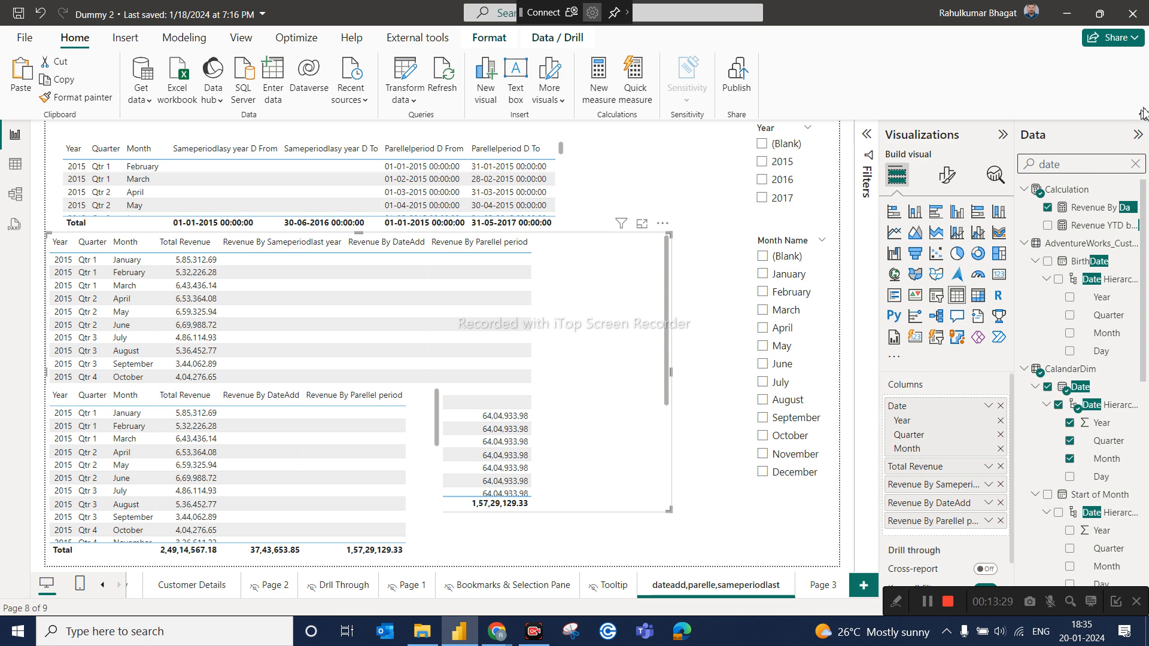
# Find the Parellelperiod D From measure by searching for "pare" and set its PARALLELPERIOD interval to YEAR.
pyautogui.press('BackSpace')
pyautogui.press('BackSpace')
pyautogui.press('BackSpace')
pyautogui.press('BackSpace')
pyautogui.write('pare')
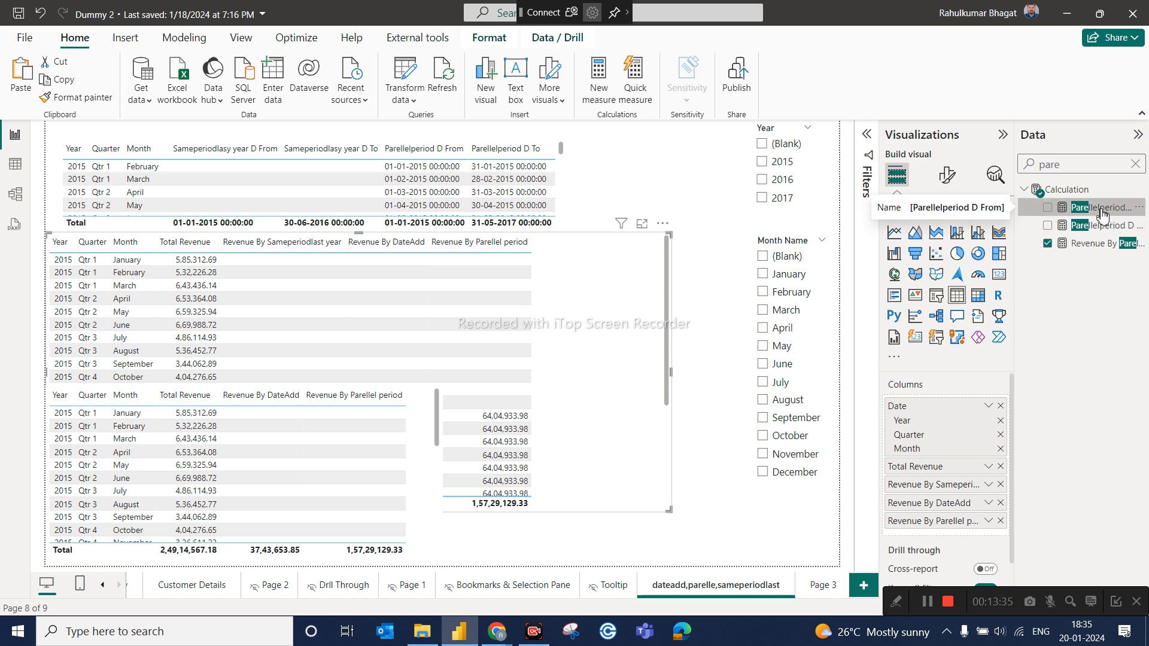
pyautogui.click(1101, 209)
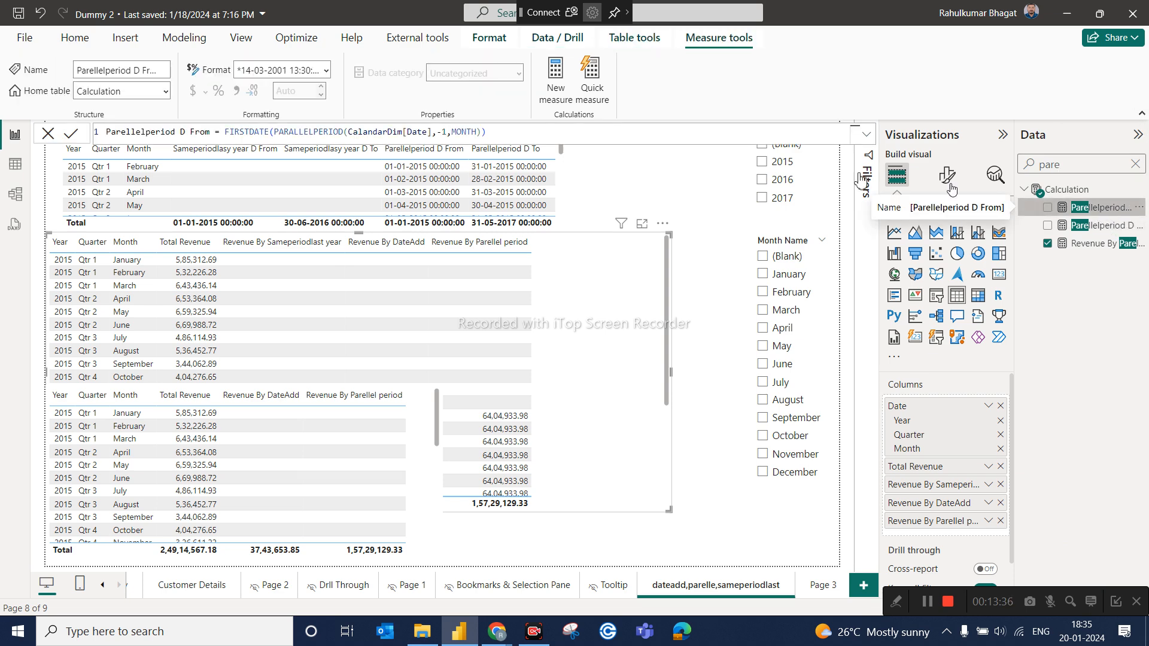
pyautogui.doubleClick(476, 132)
pyautogui.press('BackSpace')
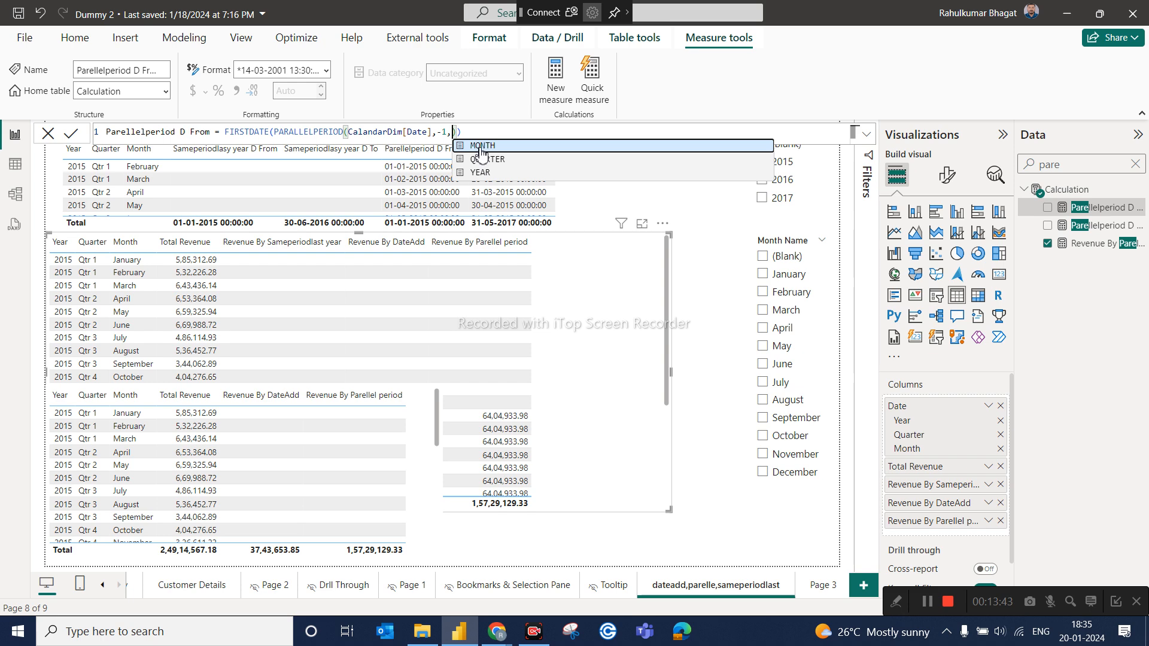
pyautogui.click(480, 173)
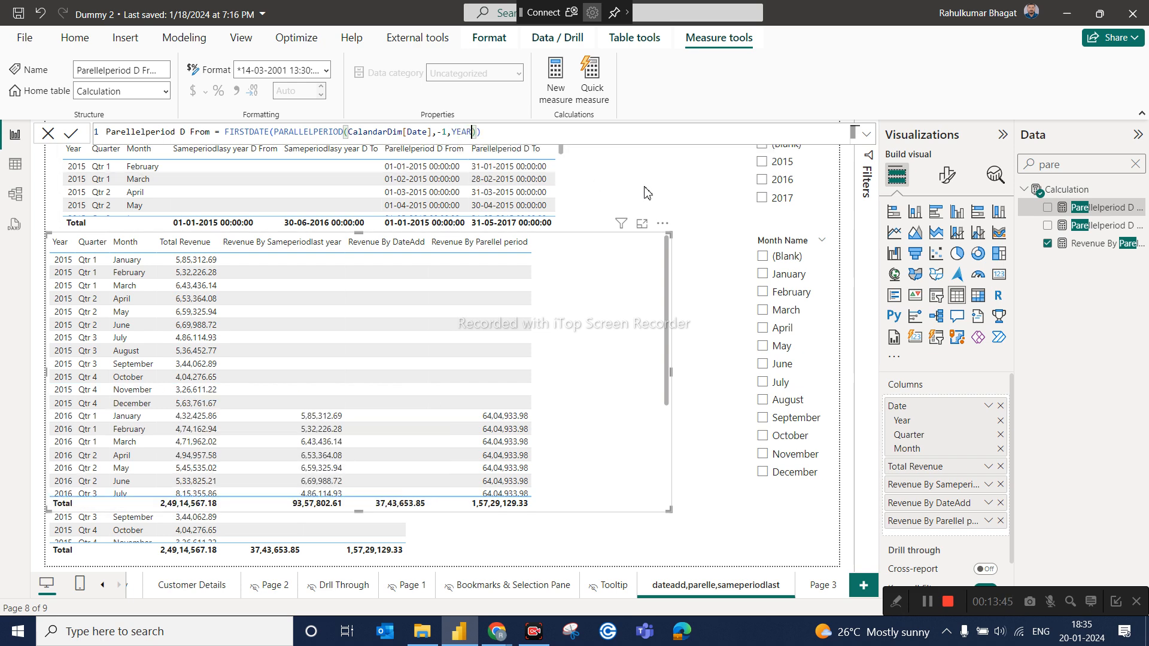
pyautogui.click(726, 200)
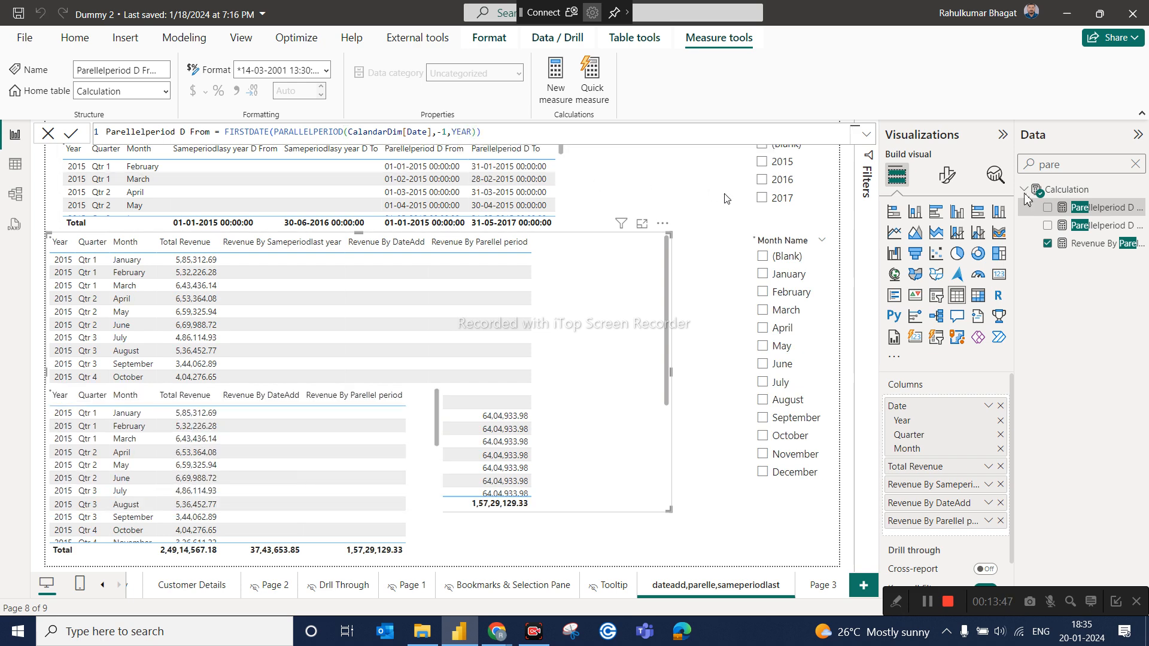
# Set the PARALLELPERIOD interval to YEAR in the Parellelperiod D To formula.
pyautogui.click(1099, 231)
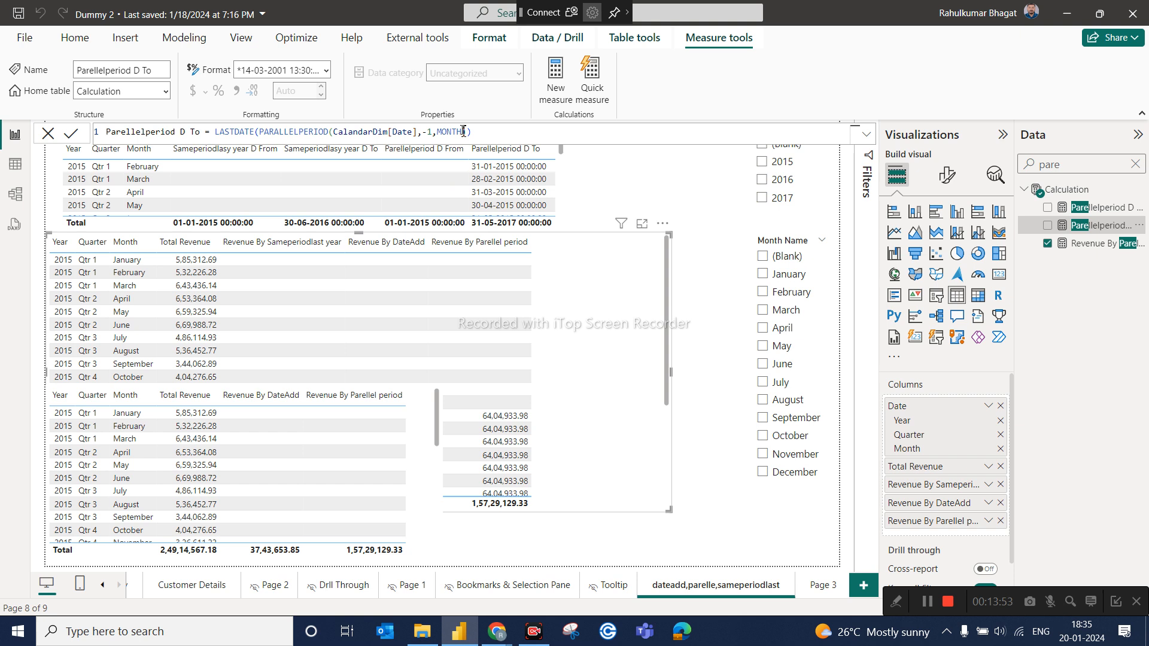
pyautogui.doubleClick(463, 131)
pyautogui.press('BackSpace')
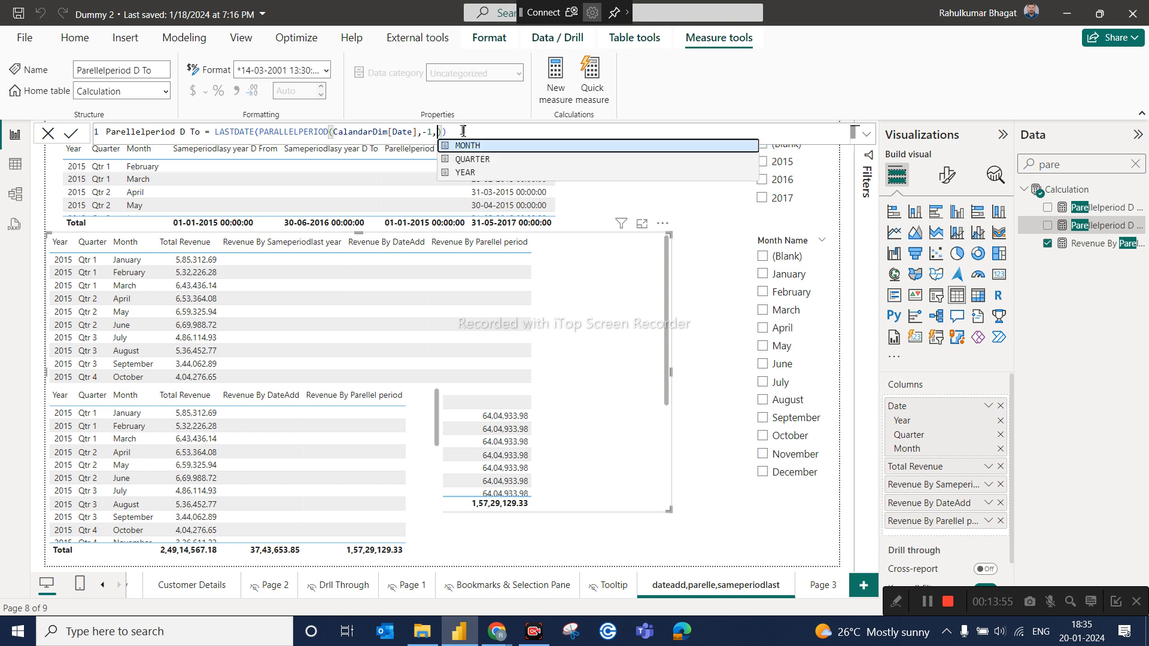
pyautogui.click(489, 173)
pyautogui.press('Return')
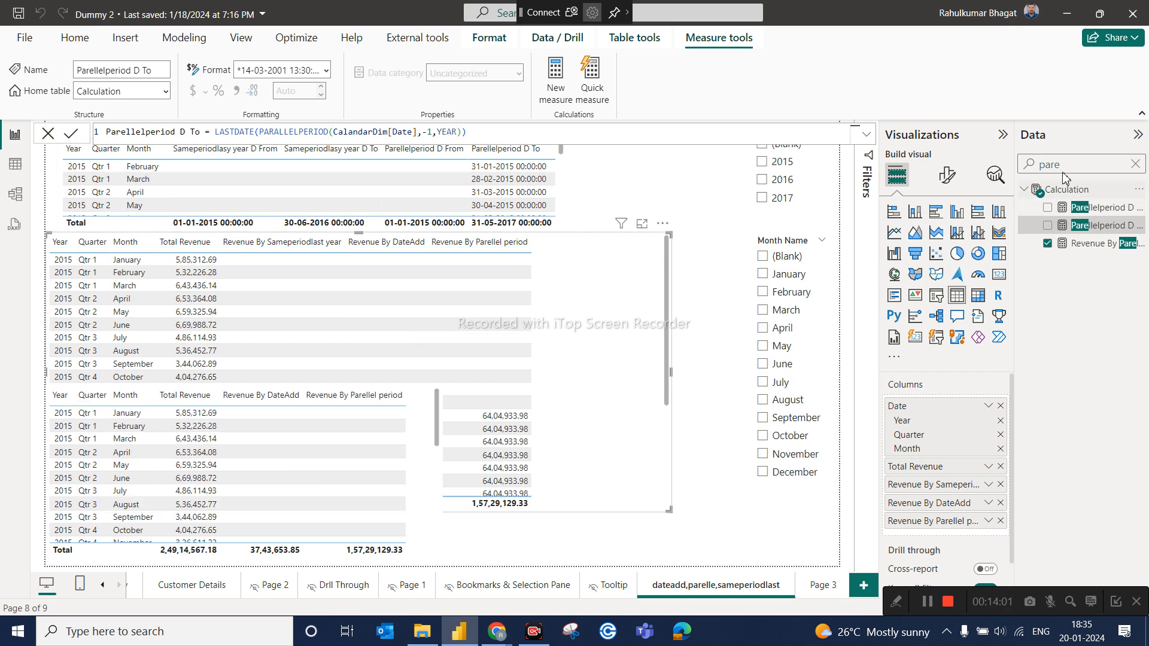
# Search the data fields for "dateadd" and open the formula of the Revenue By DateAdd measure.
pyautogui.press('BackSpace')
pyautogui.press('BackSpace')
pyautogui.press('BackSpace')
pyautogui.press('BackSpace')
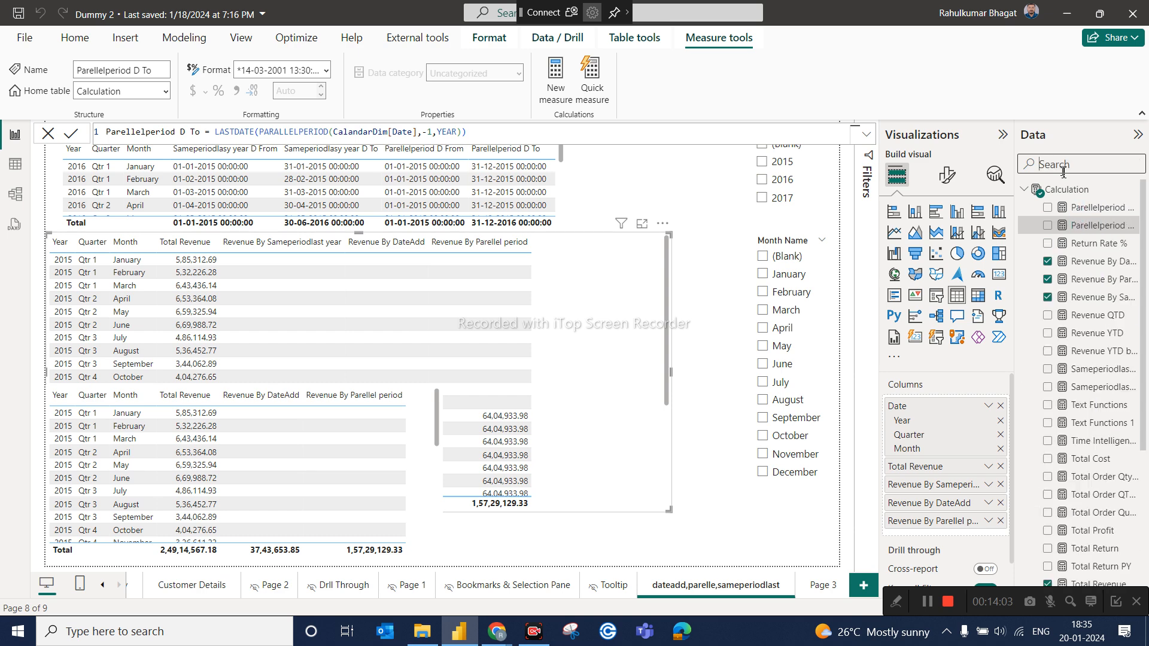
pyautogui.write('dateadd')
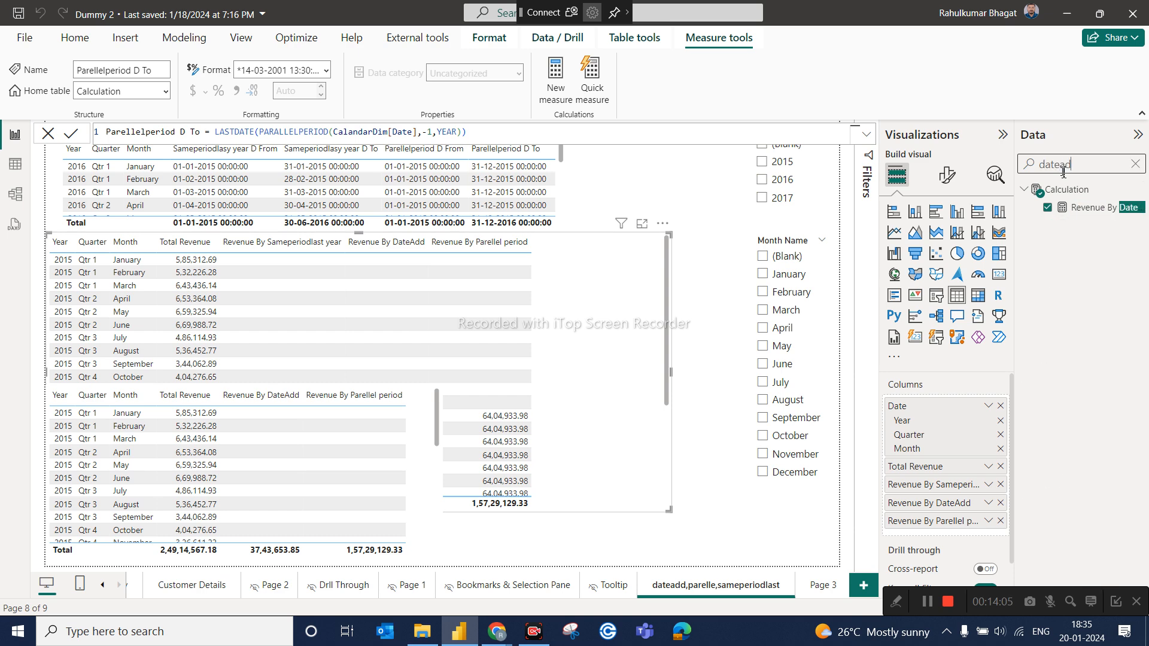
pyautogui.click(1088, 207)
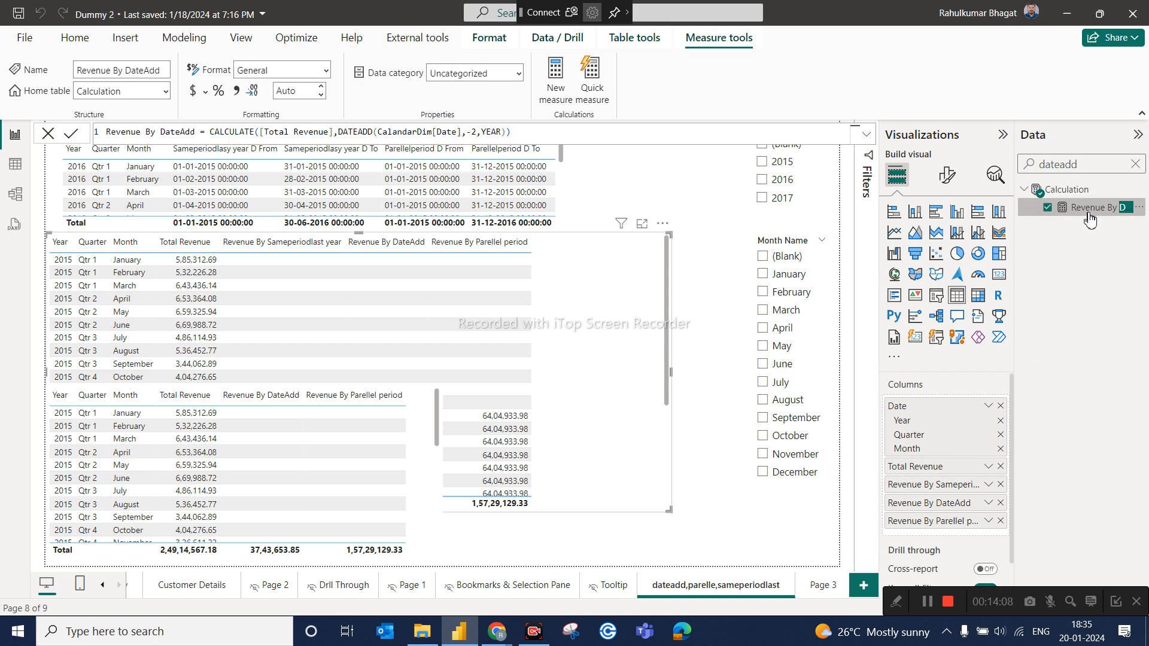
# Clear the DATEADD interval in the Revenue By DateAdd formula and choose YEAR from the suggested intervals.
pyautogui.doubleClick(501, 132)
pyautogui.press('BackSpace')
pyautogui.press('BackSpace')
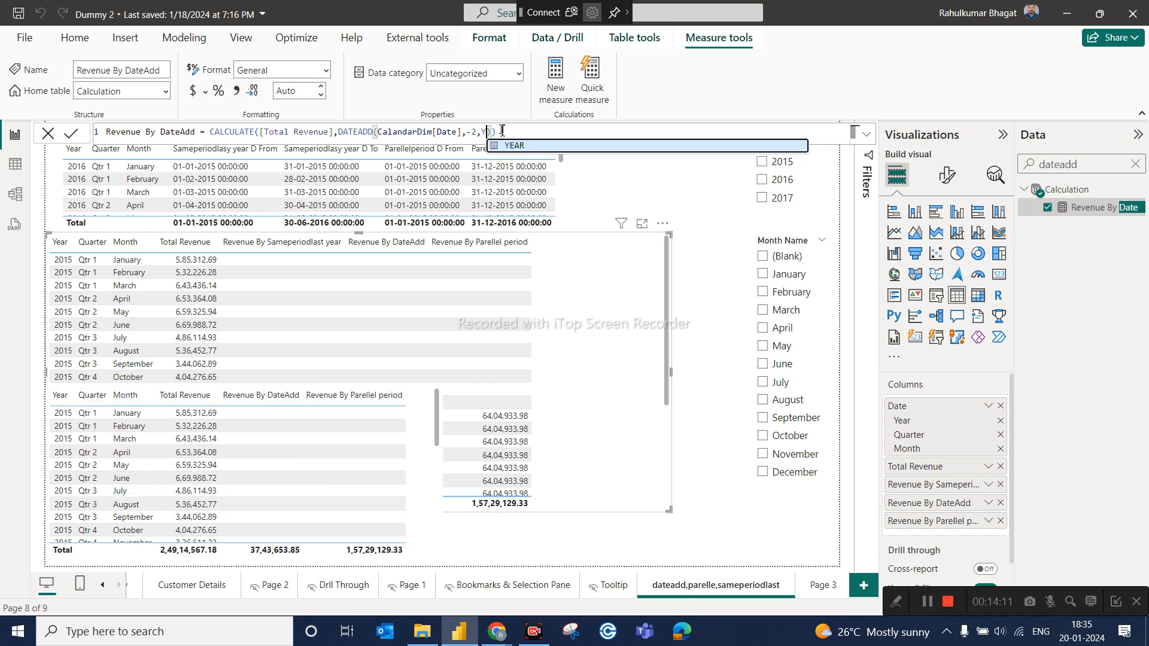
pyautogui.write(',')
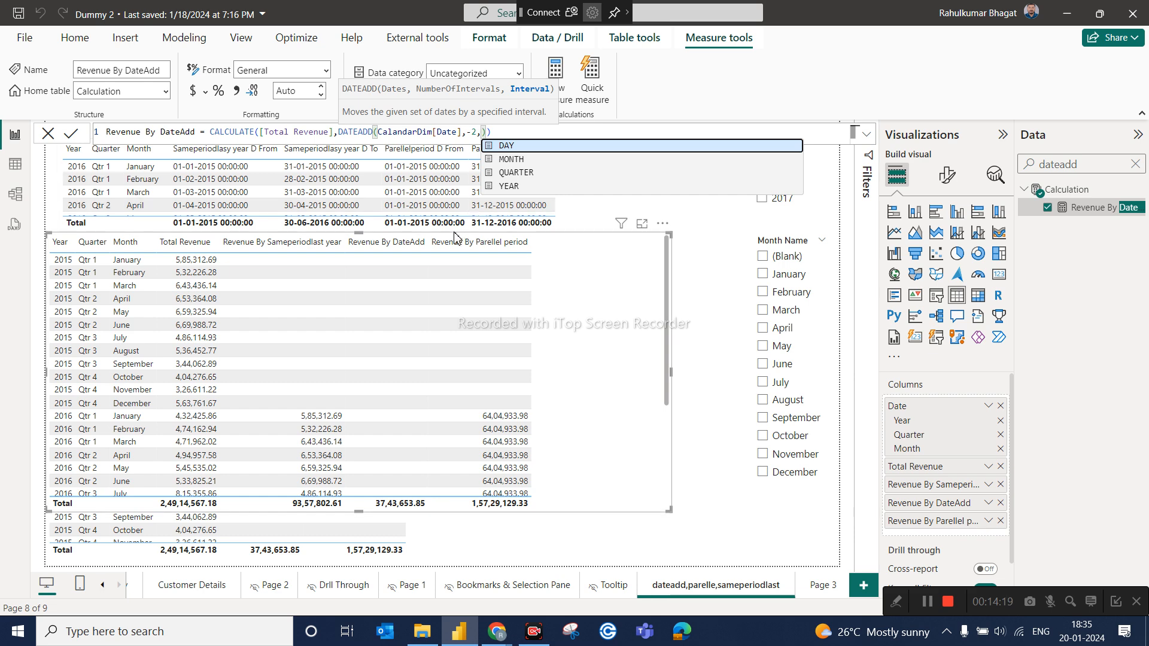
pyautogui.click(508, 186)
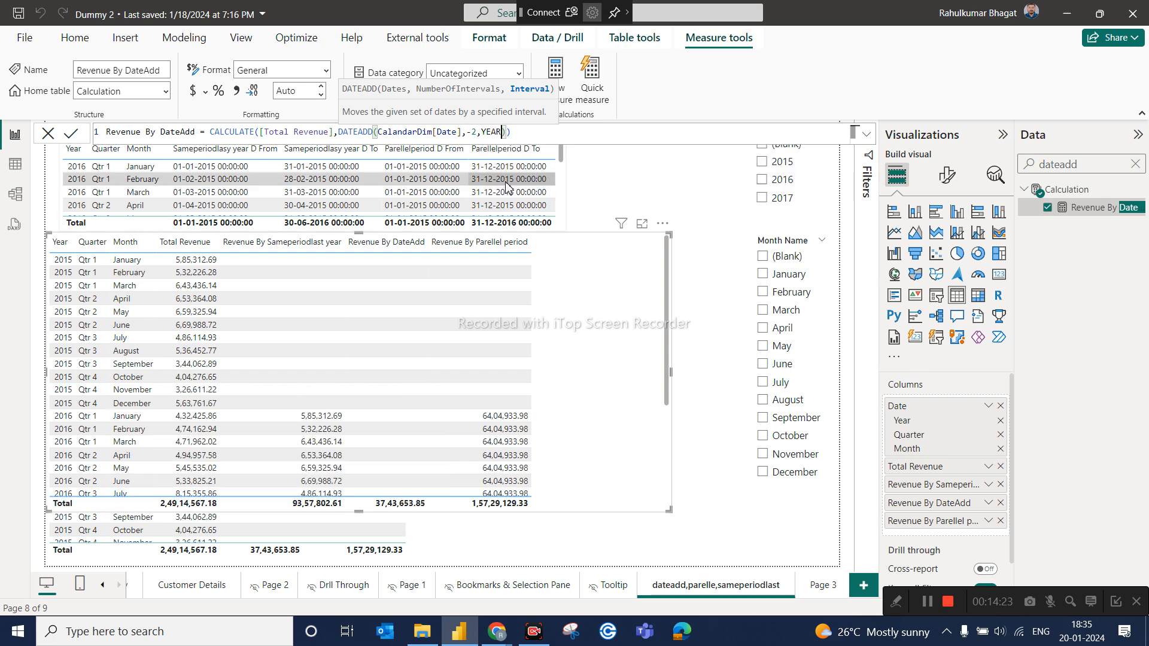
pyautogui.click(553, 136)
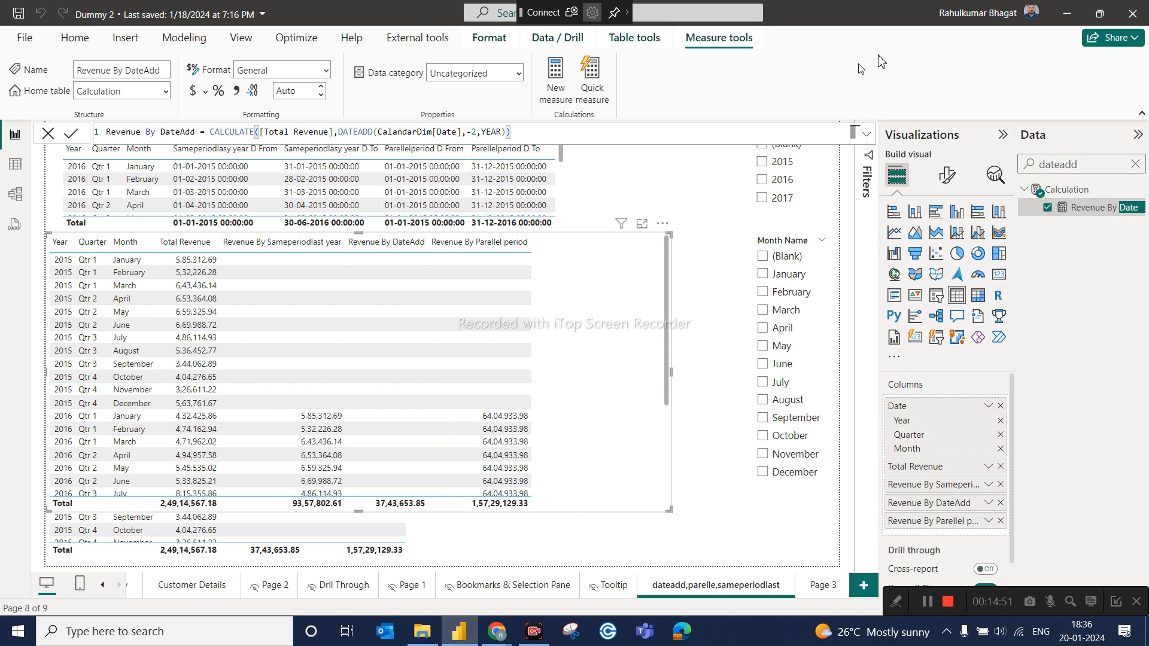
# Search the data fields for "tota" and wrap the SUMX expression of the Total Cost measure in CALCULATE.
pyautogui.doubleClick(1076, 164)
pyautogui.write('tota')
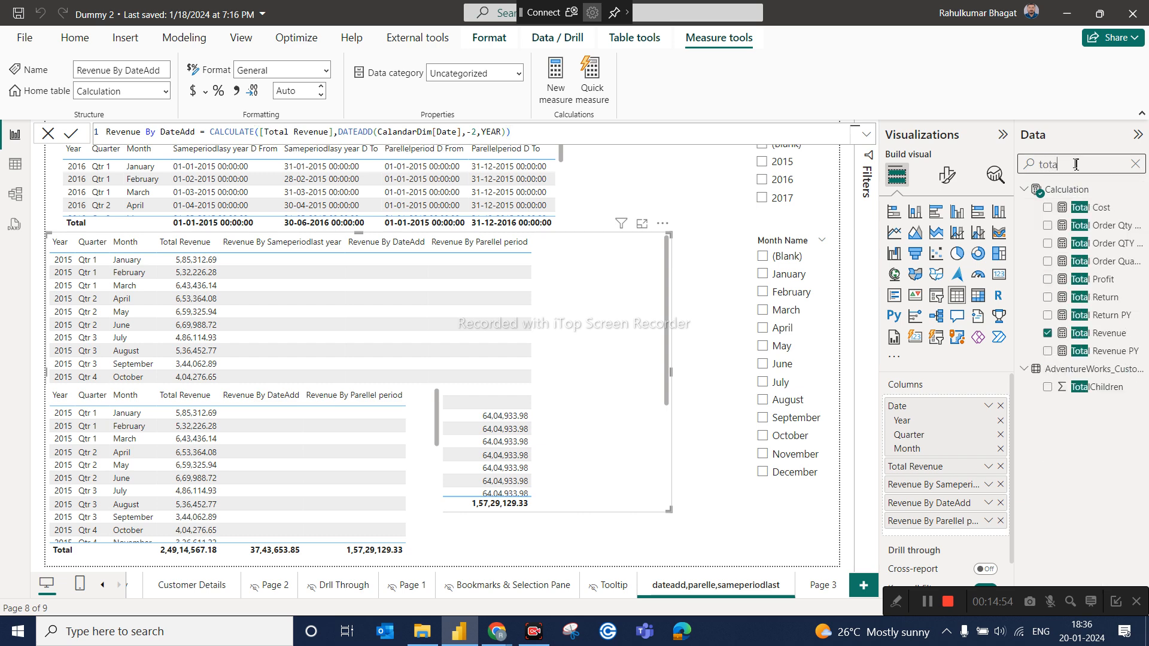
pyautogui.click(1080, 208)
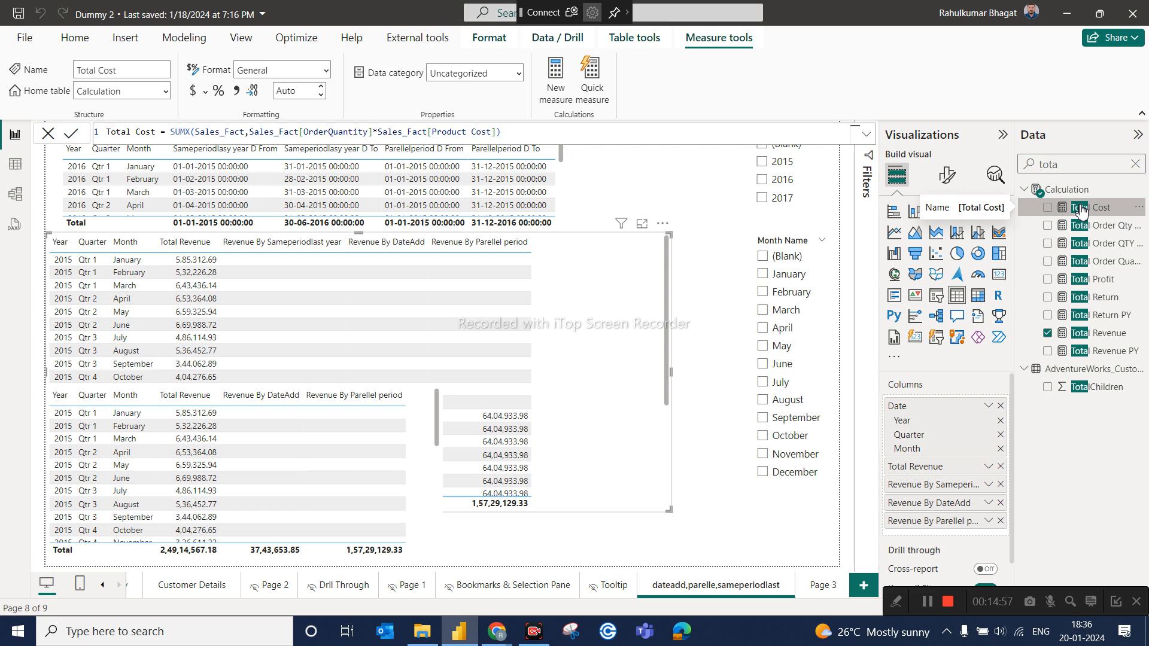
pyautogui.click(173, 133)
pyautogui.write('C')
pyautogui.write('ALCULATE(')
pyautogui.press('Tab')
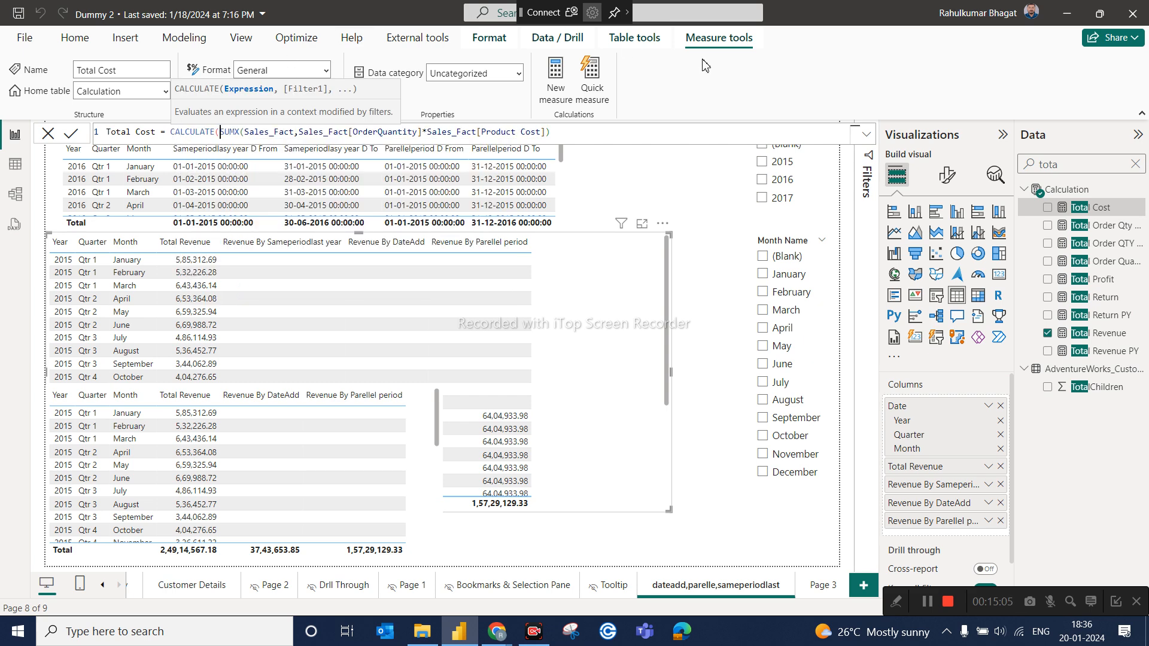
pyautogui.click(588, 130)
pyautogui.write(')')
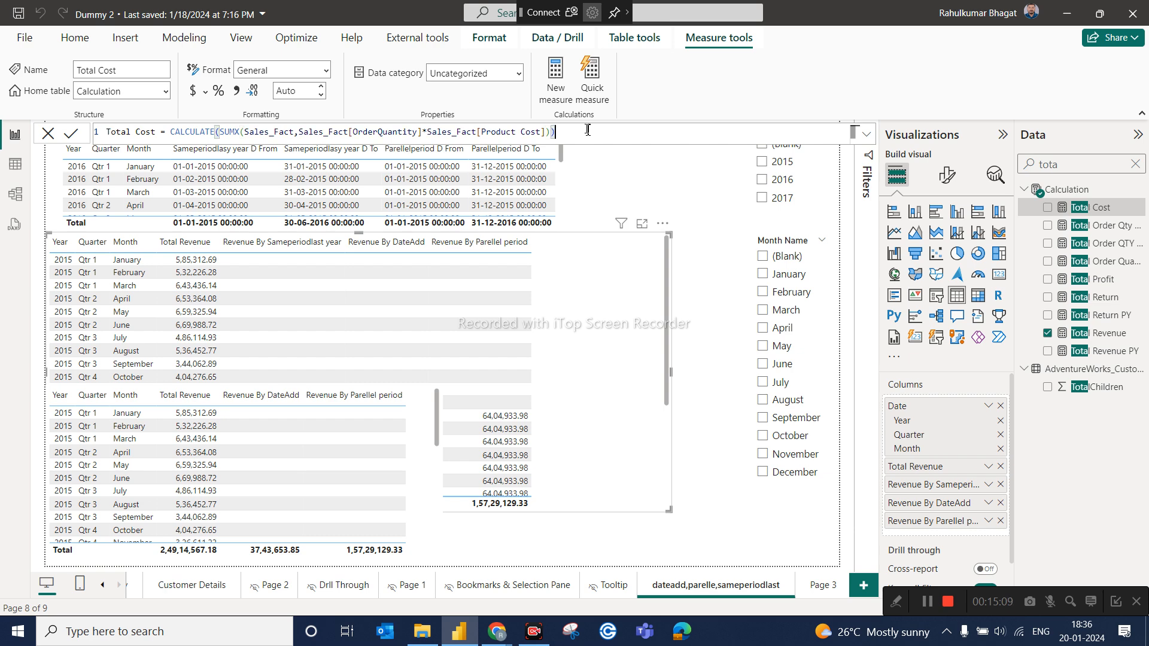
pyautogui.press('Return')
# Remove the CALCULATE wrapper from the Total Cost formula, leaving only the SUMX expression, and commit it.
pyautogui.click(564, 131)
pyautogui.click(220, 132)
pyautogui.press('BackSpace')
pyautogui.press('BackSpace')
pyautogui.press('BackSpace')
pyautogui.press('BackSpace')
pyautogui.press('BackSpace')
pyautogui.press('BackSpace')
pyautogui.press('BackSpace')
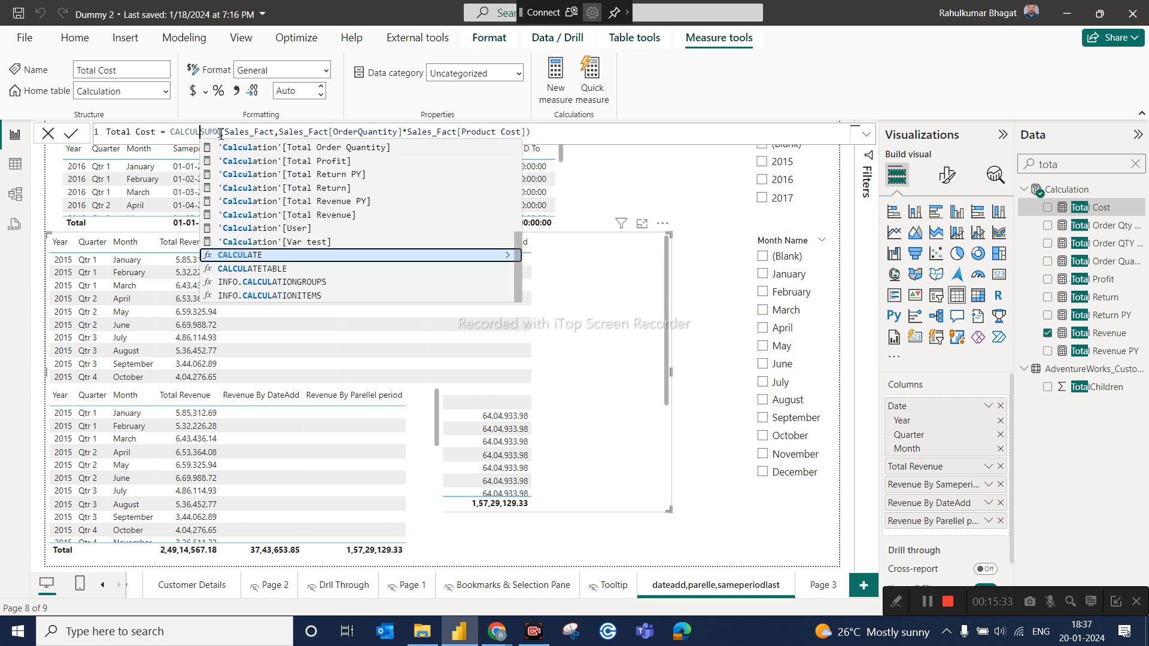
pyautogui.press('BackSpace')
pyautogui.press('BackSpace')
pyautogui.press('BackSpace')
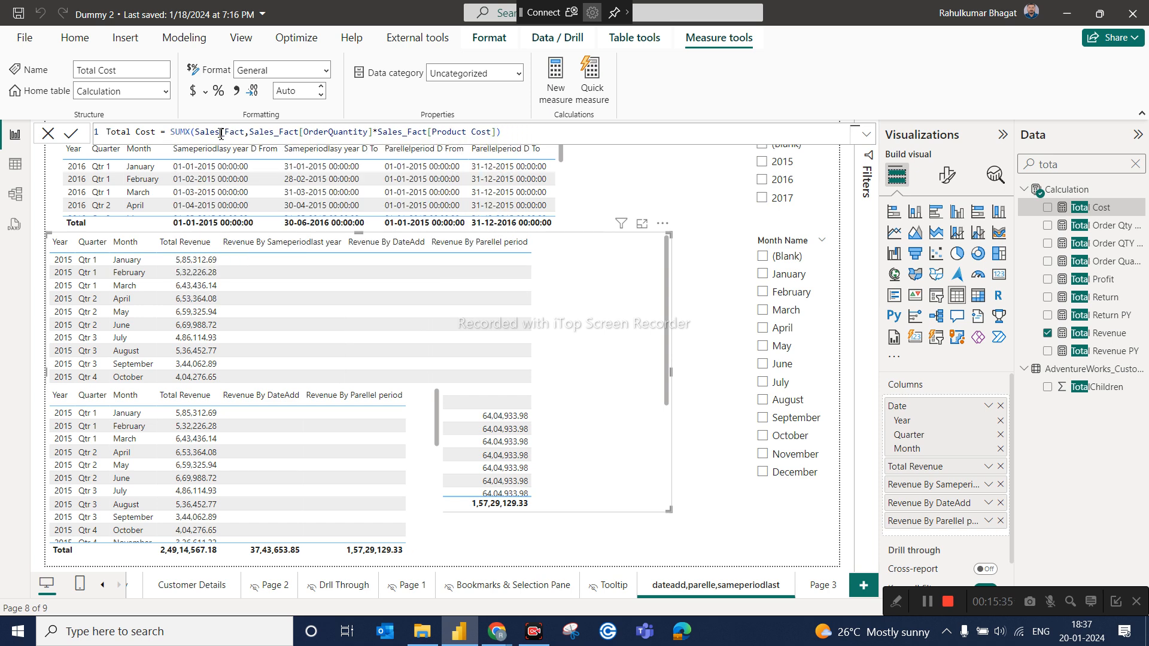
pyautogui.press('Return')
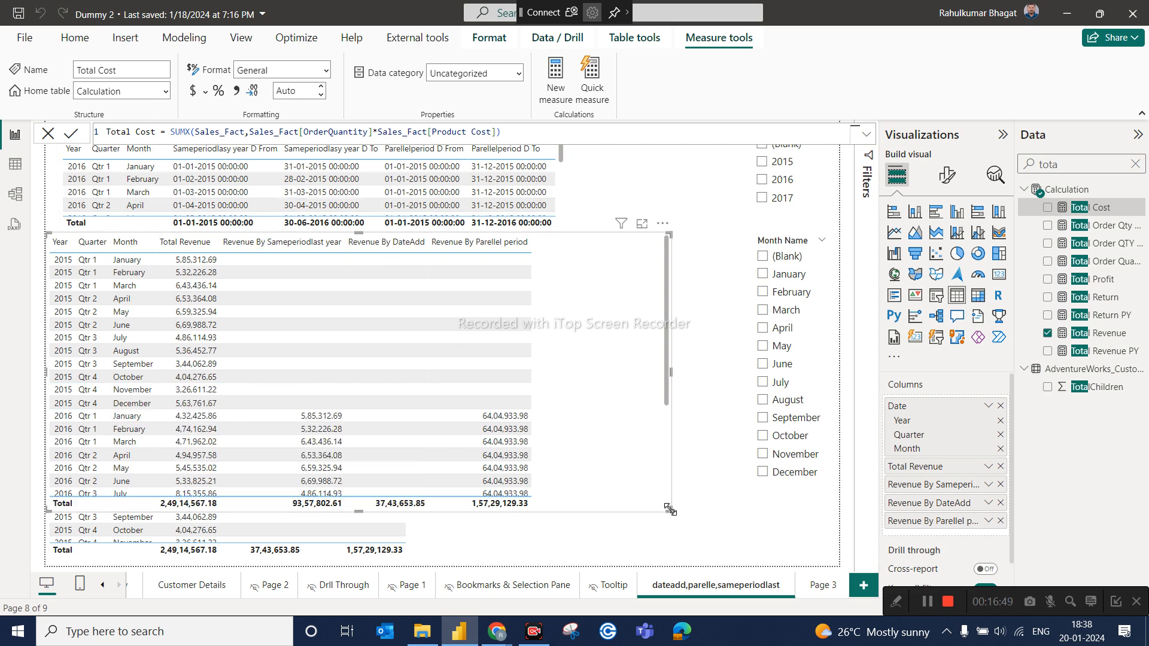
# Shorten the middle revenue table and move it down slightly so it sits between the other two tables.
pyautogui.moveTo(669, 508); pyautogui.dragTo(674, 344)
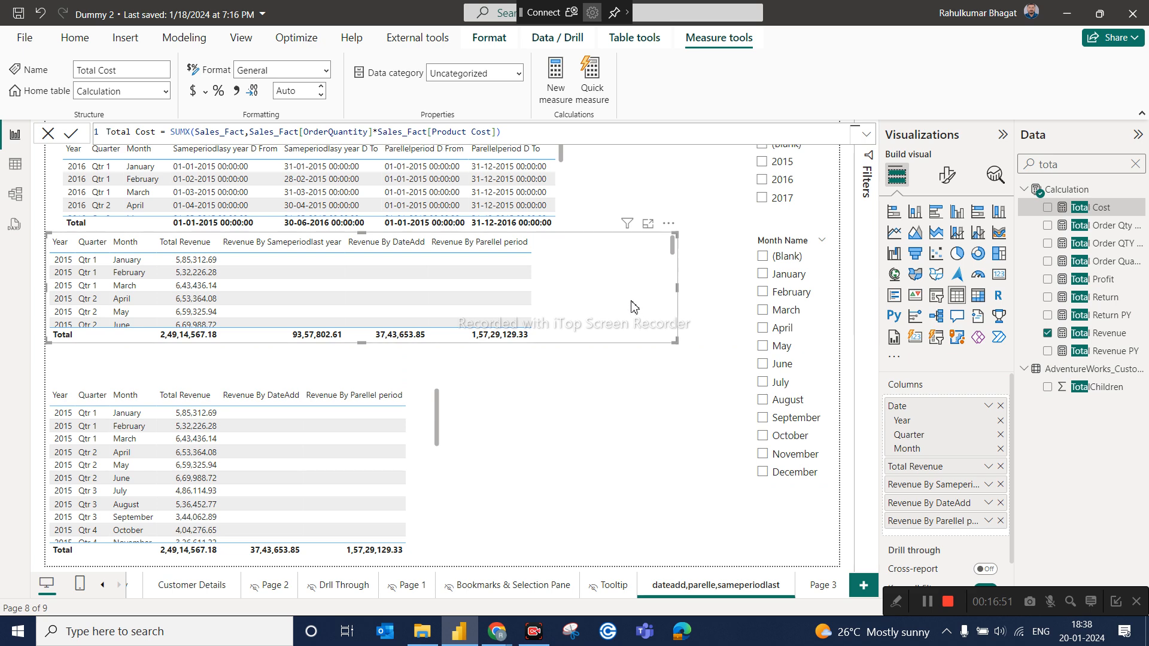
pyautogui.moveTo(635, 307); pyautogui.dragTo(636, 330)
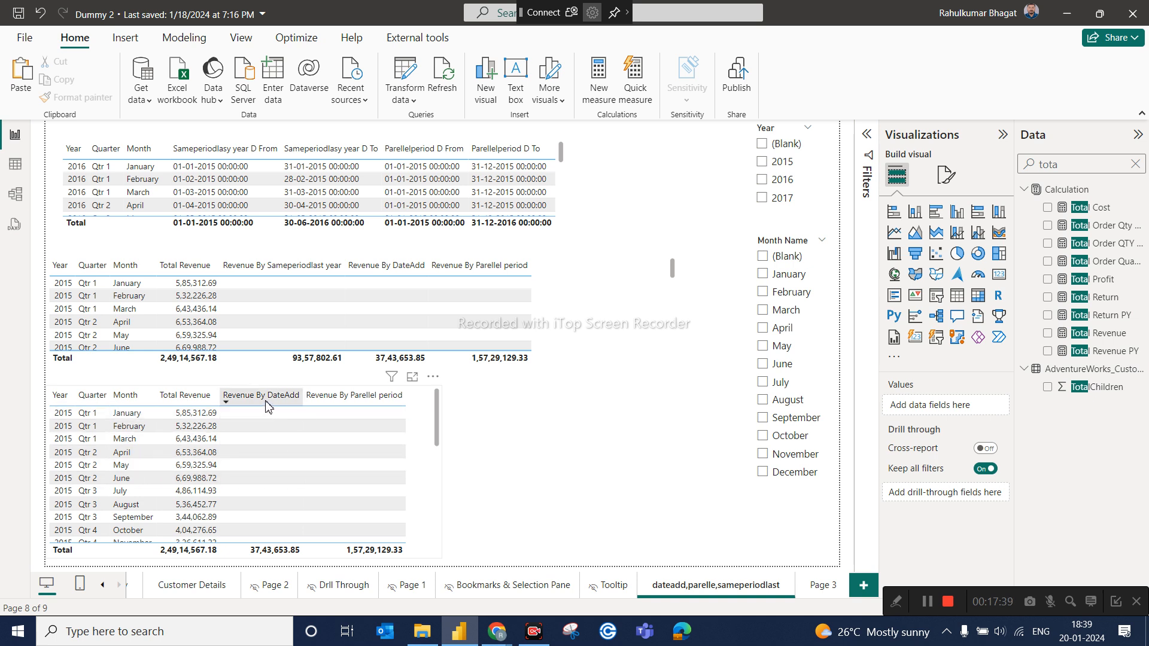
# Compare the DateAdd and Parellel period revenue columns across the years in the two lower tables.
pyautogui.scroll(-2, 307, 493)
pyautogui.scroll(-4, 307, 493)
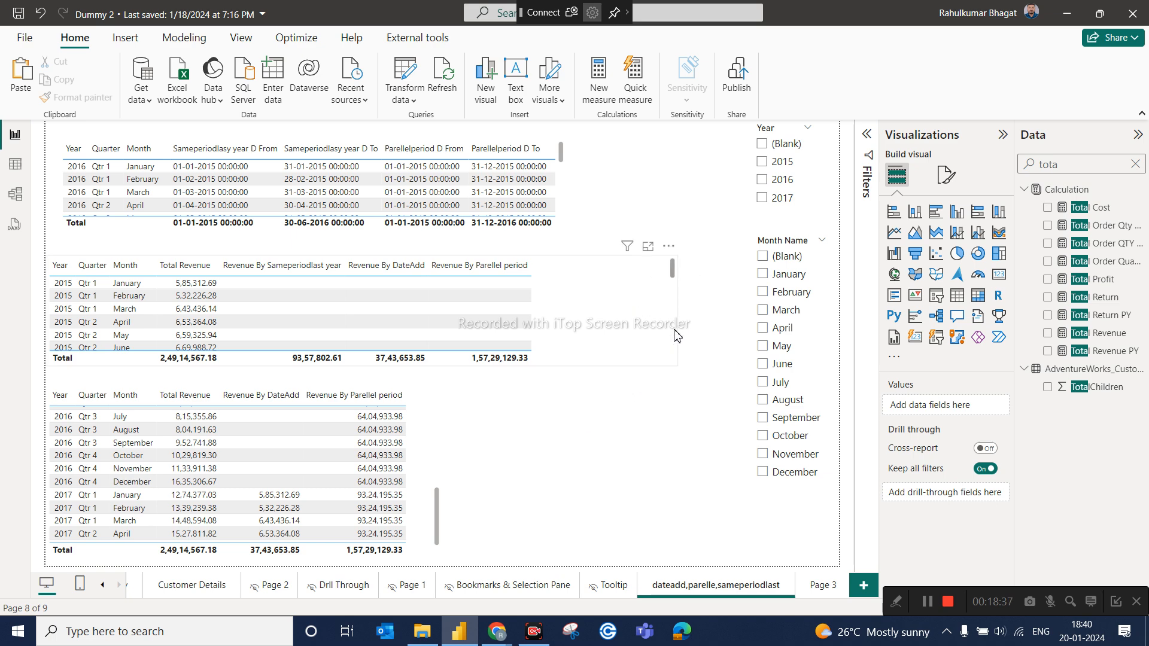
pyautogui.scroll(-2, 674, 347)
pyautogui.click(673, 353)
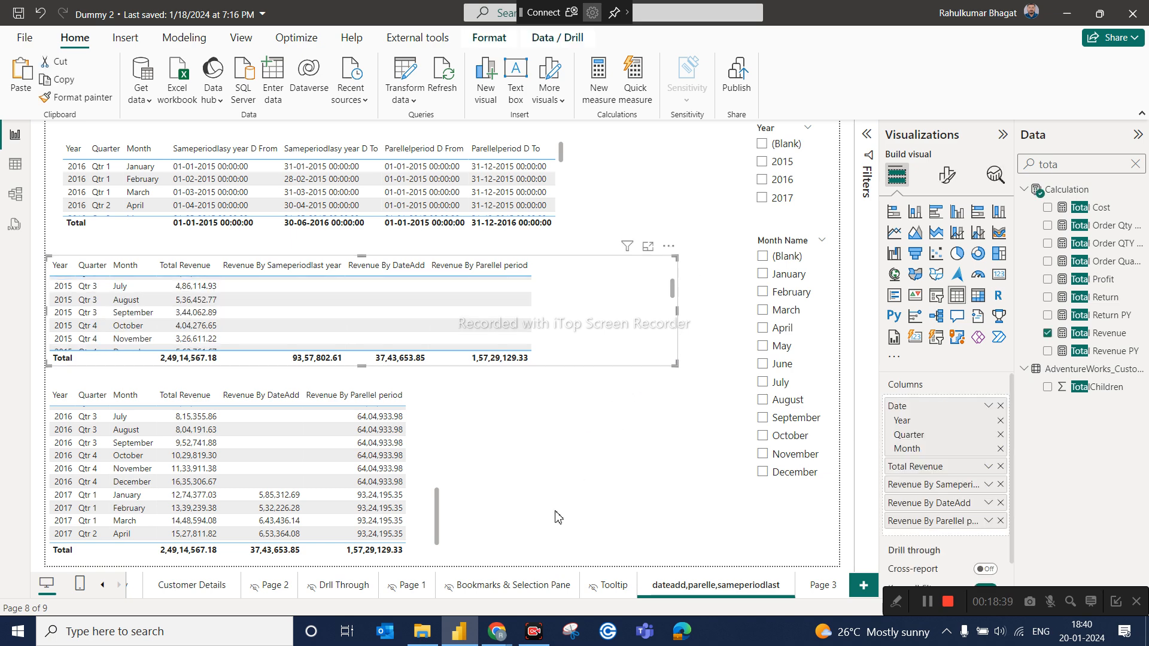
pyautogui.click(596, 439)
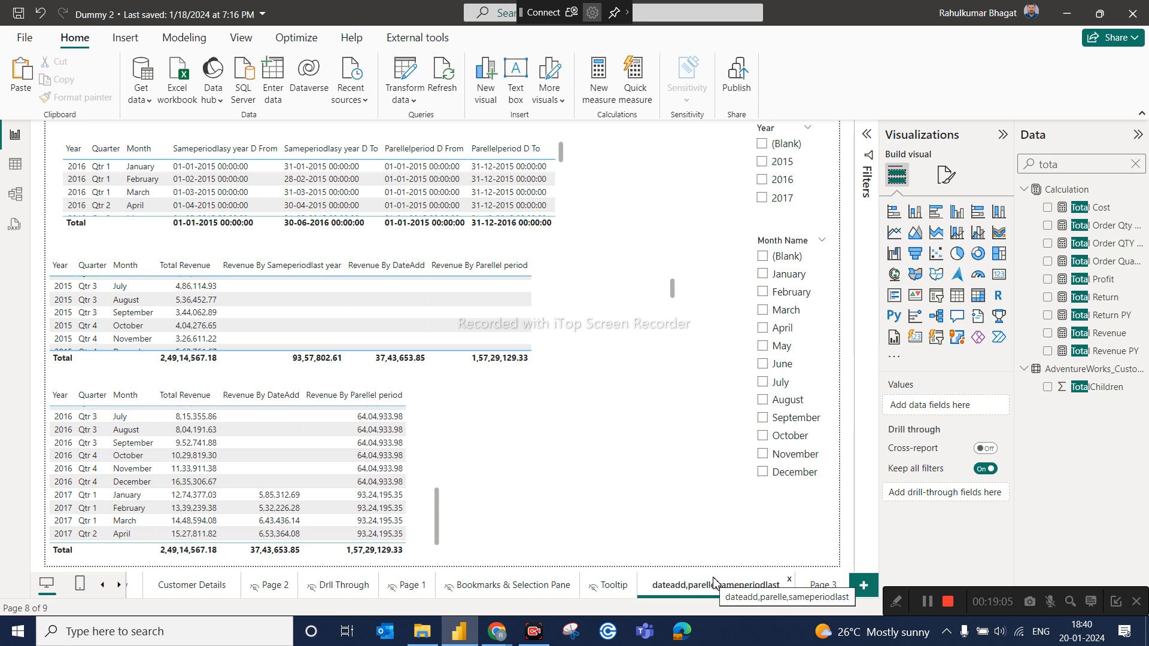
# Clear the field search and review the formula of the Time Intelligence Functions measure.
pyautogui.click(1135, 164)
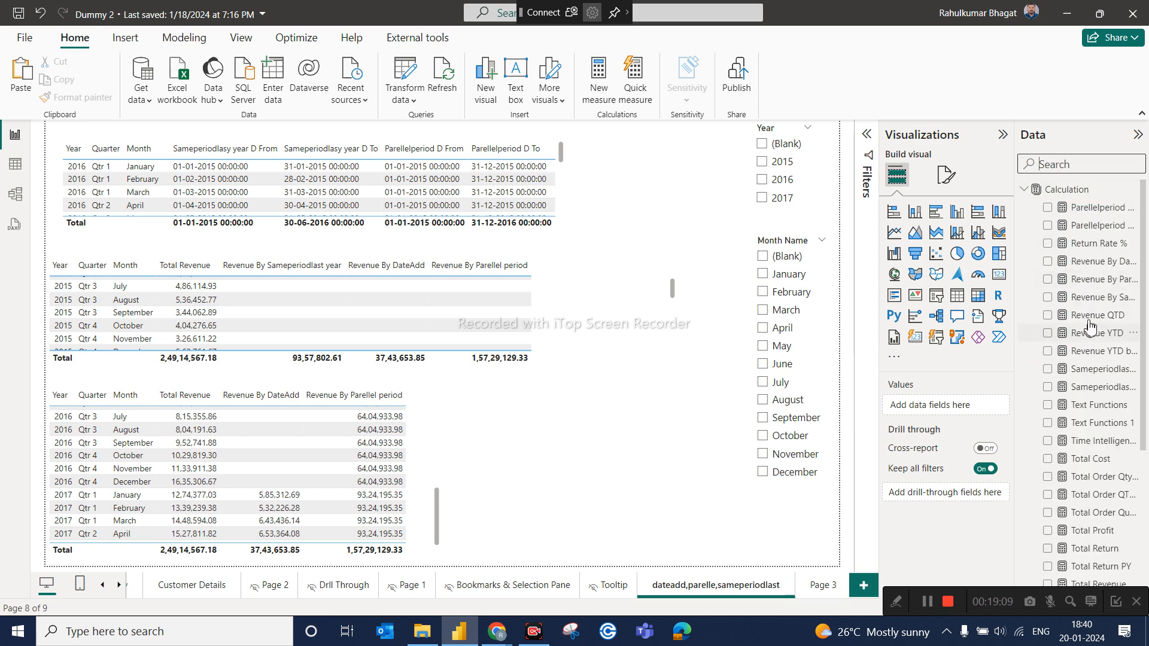
pyautogui.click(1088, 445)
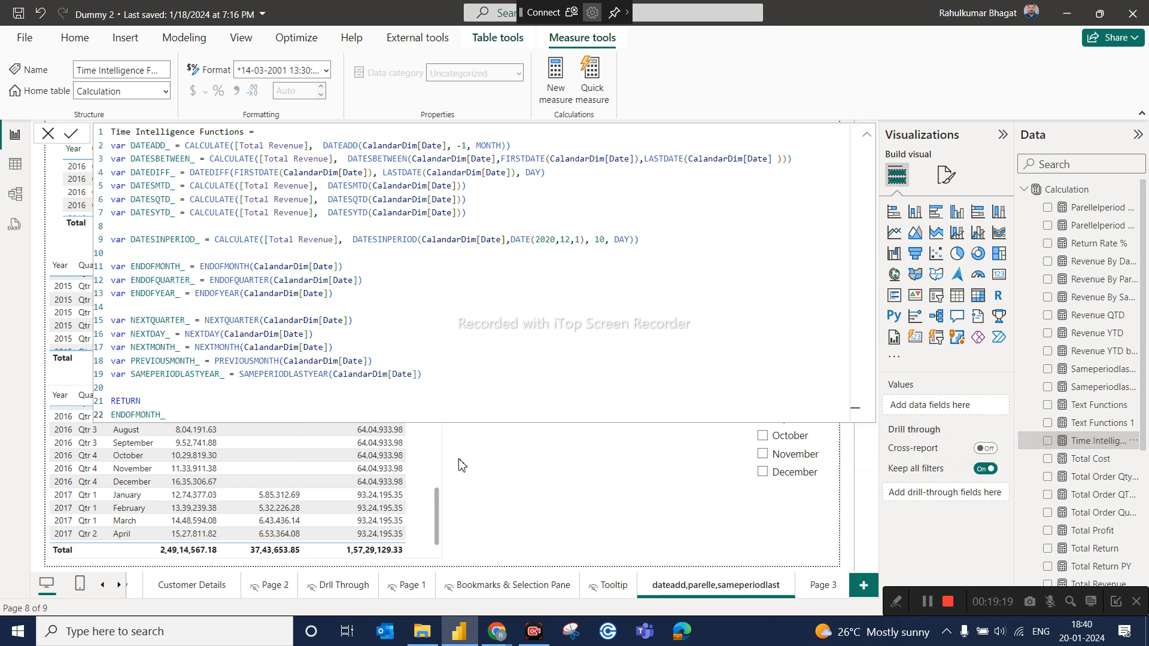
pyautogui.click(566, 461)
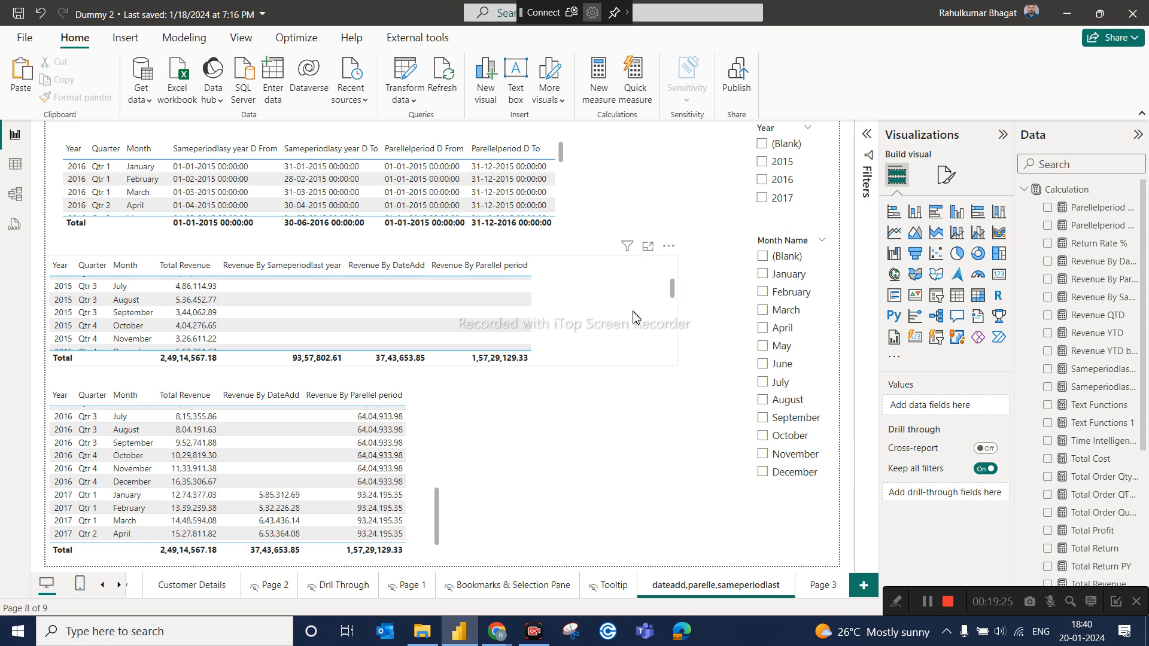
pyautogui.click(672, 365)
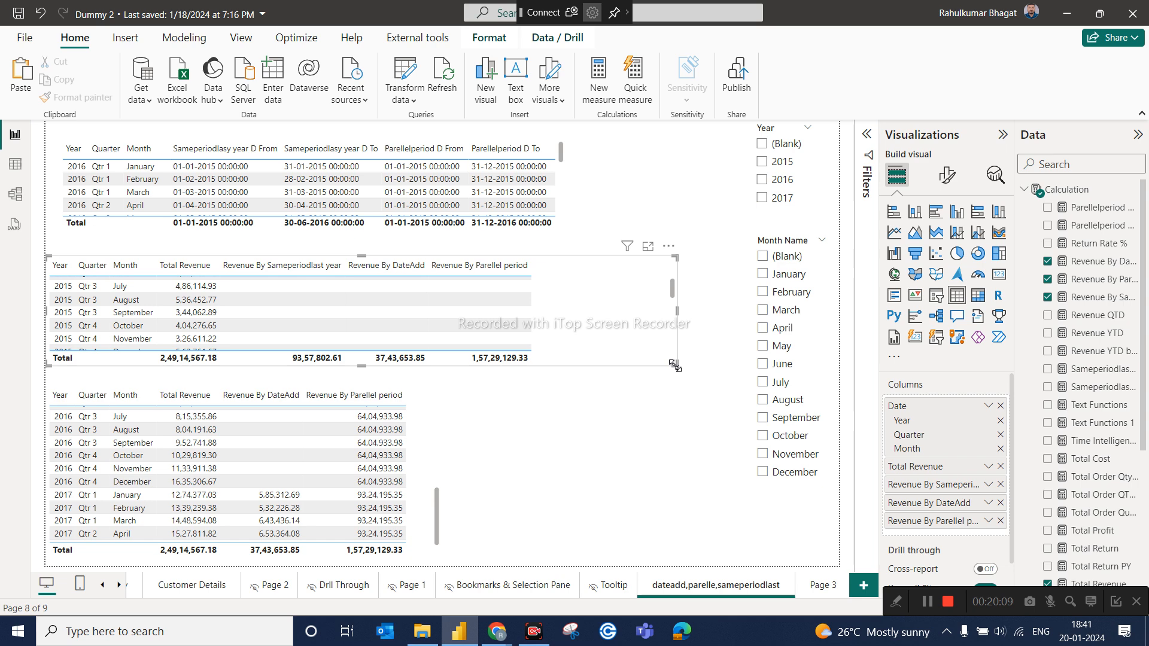
# Look over the model's tables in Table view, postpone the screen recorder update, and return to the report.
pyautogui.click(10, 171)
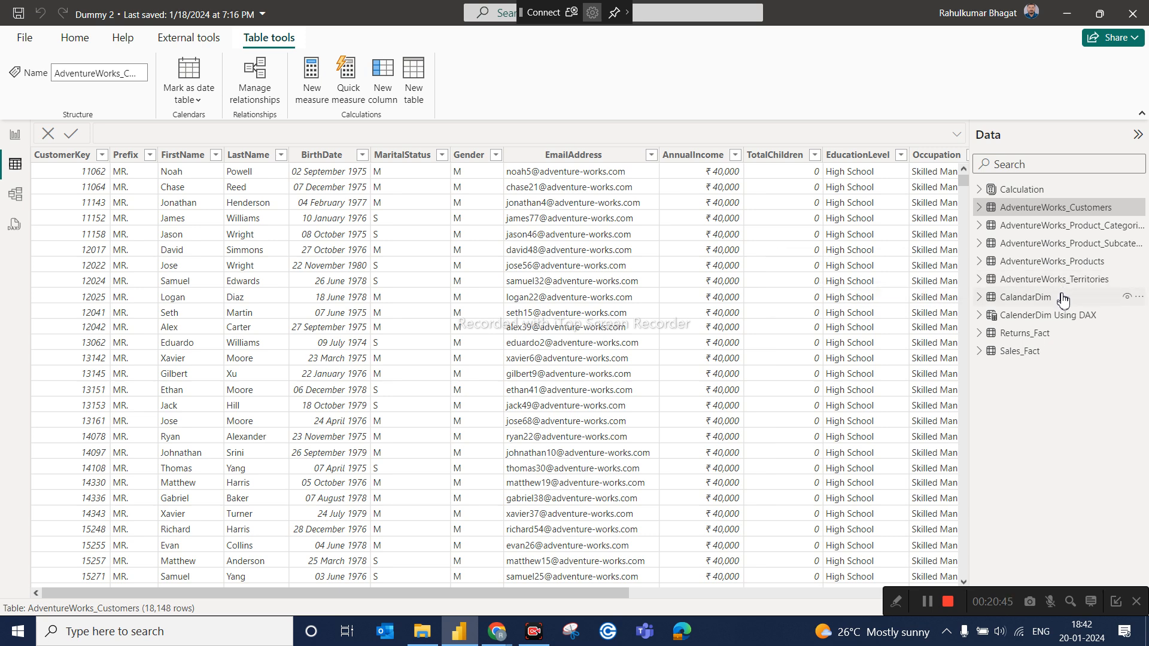
pyautogui.moveTo(1062, 299)
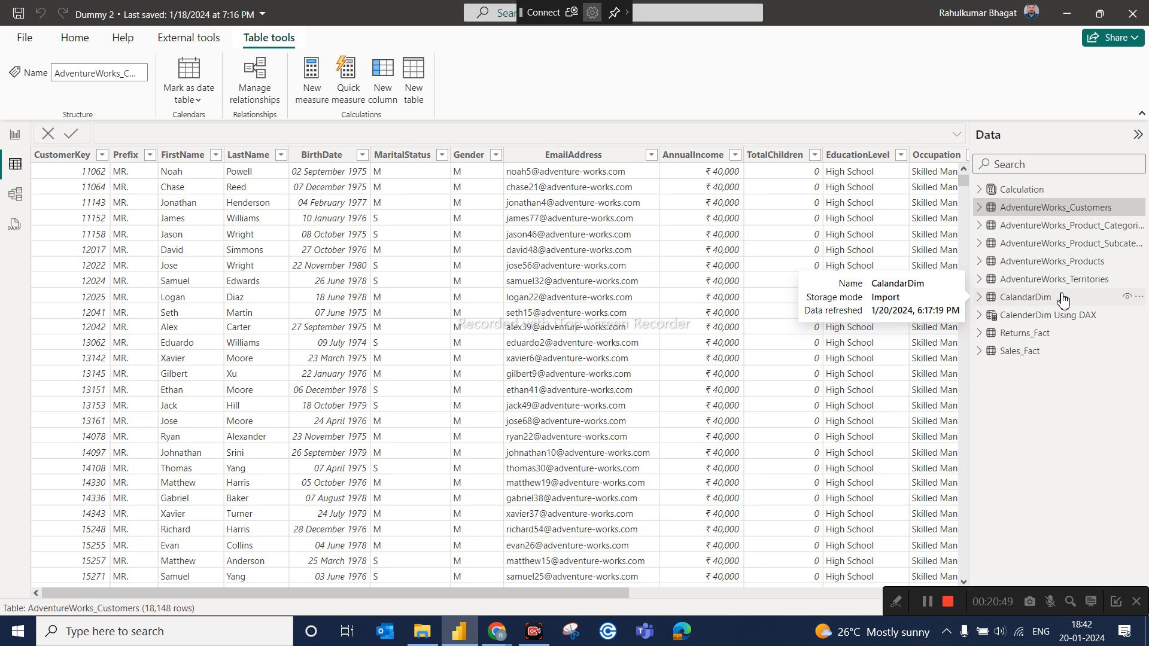
pyautogui.click(980, 191)
pyautogui.click(980, 191)
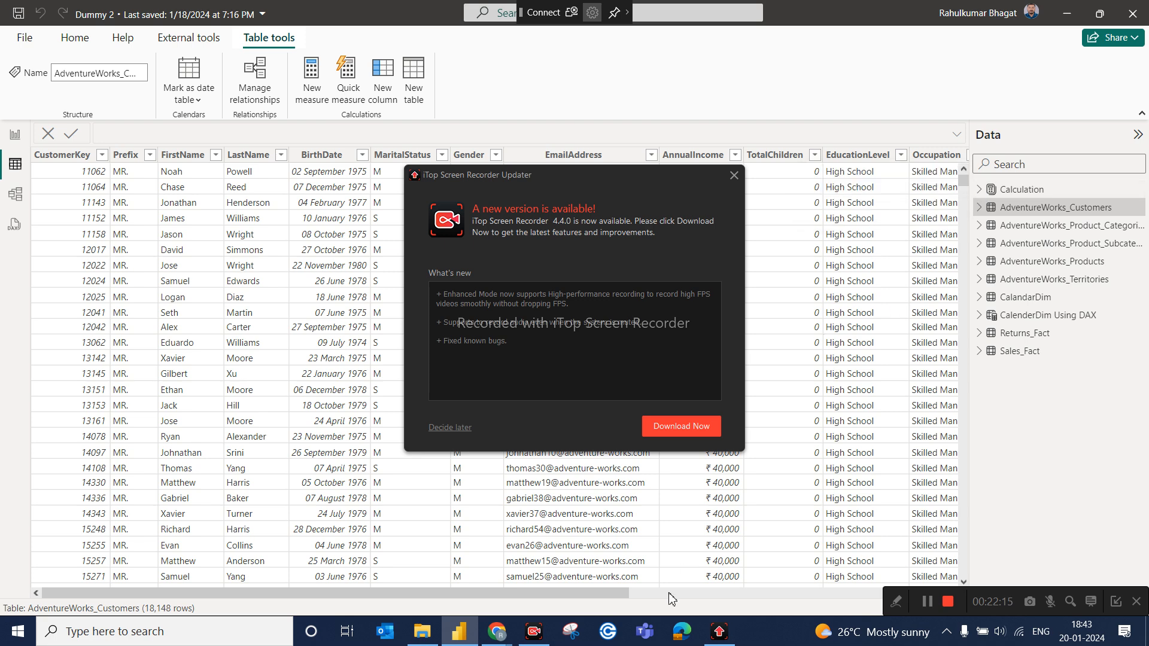
pyautogui.click(446, 429)
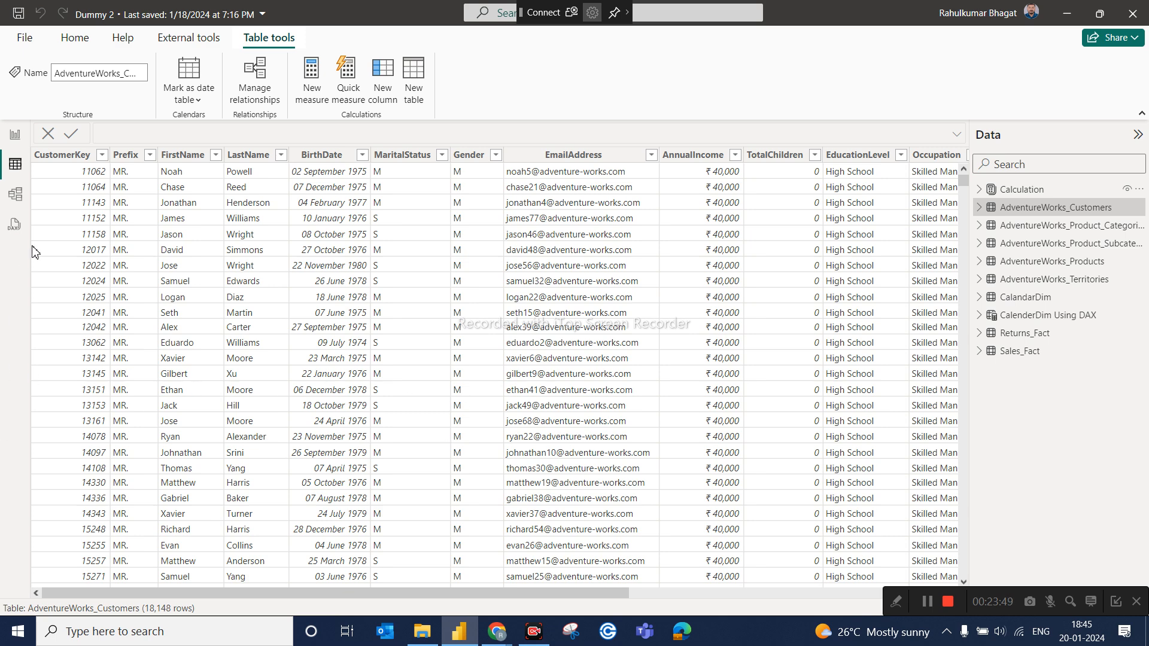
pyautogui.click(16, 135)
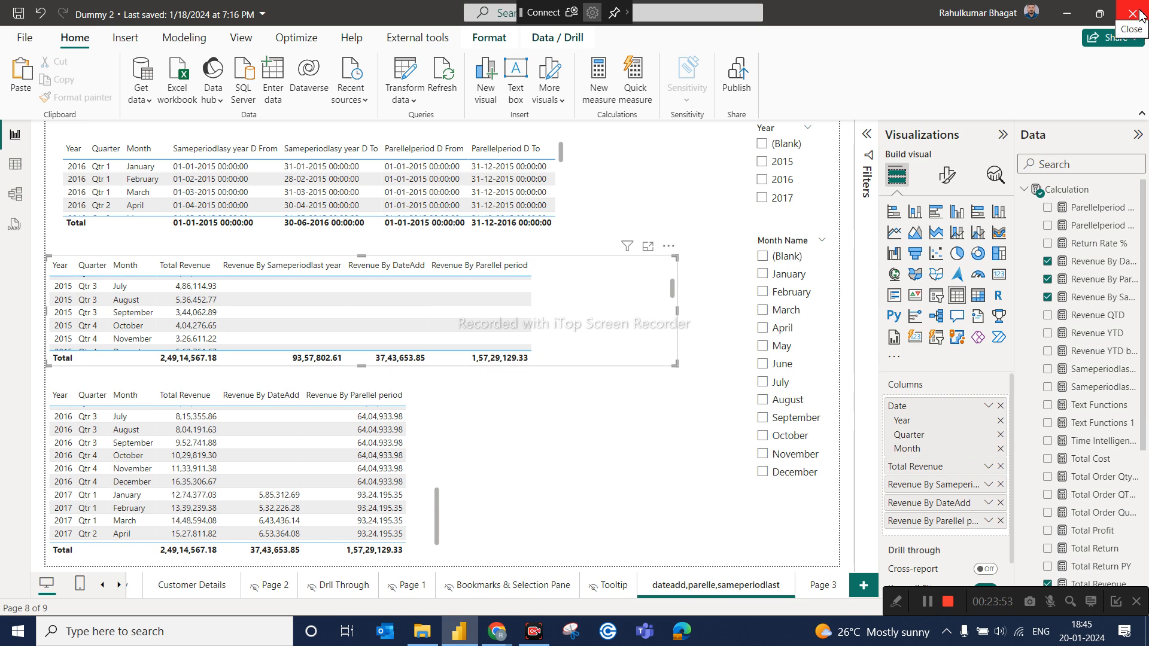
# Switch to Chrome, open app.powerbi.com in a new tab and sign in with the presenter's work account.
pyautogui.click(500, 631)
pyautogui.click(405, 501)
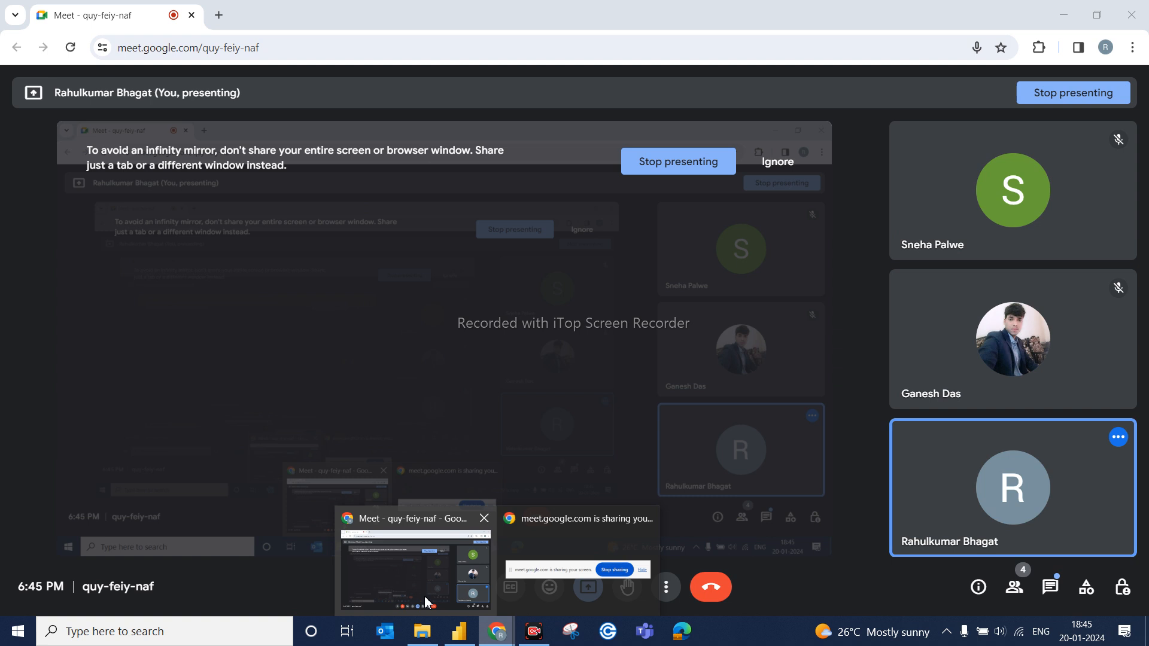
pyautogui.click(219, 15)
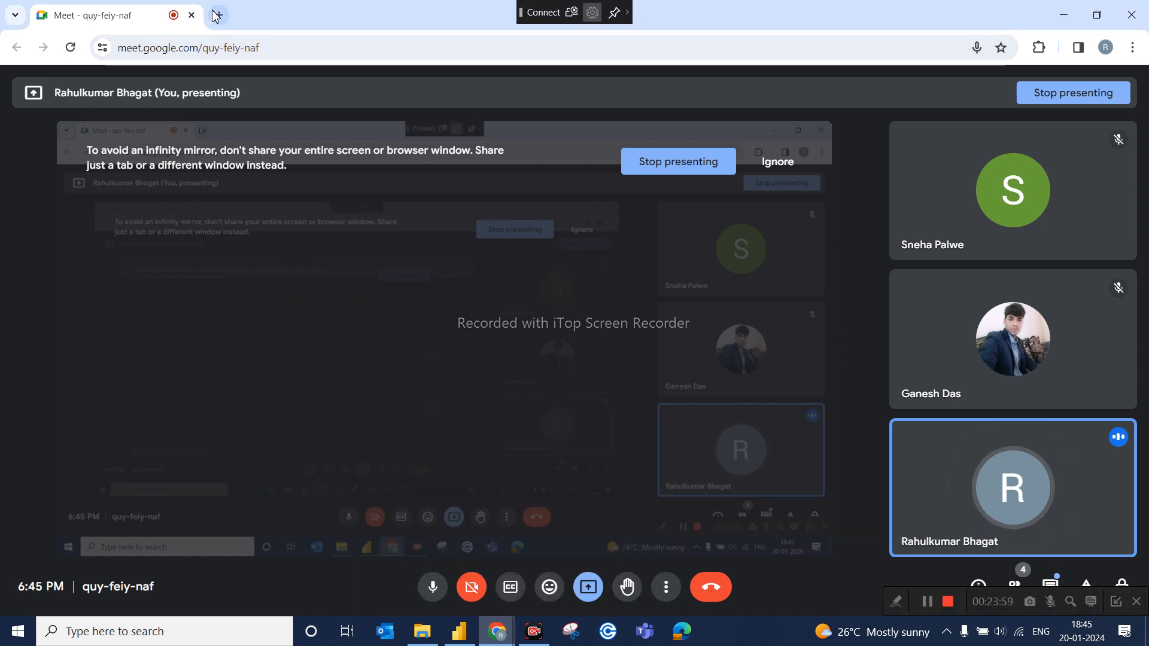
pyautogui.click(207, 47)
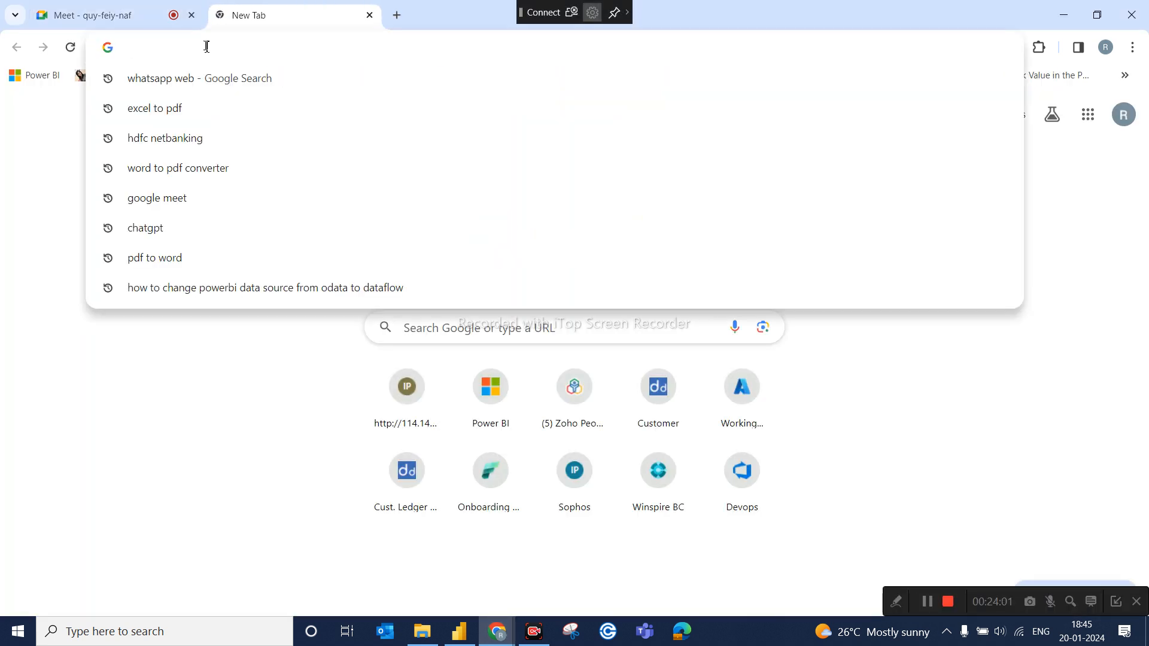
pyautogui.write('app')
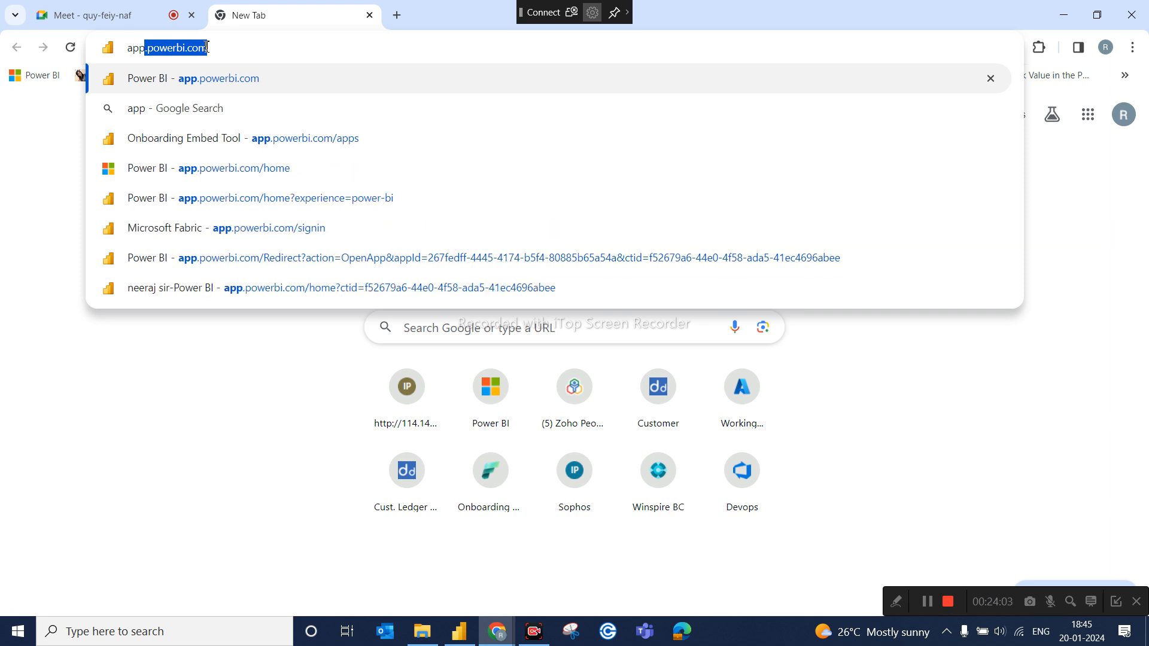
pyautogui.press('Return')
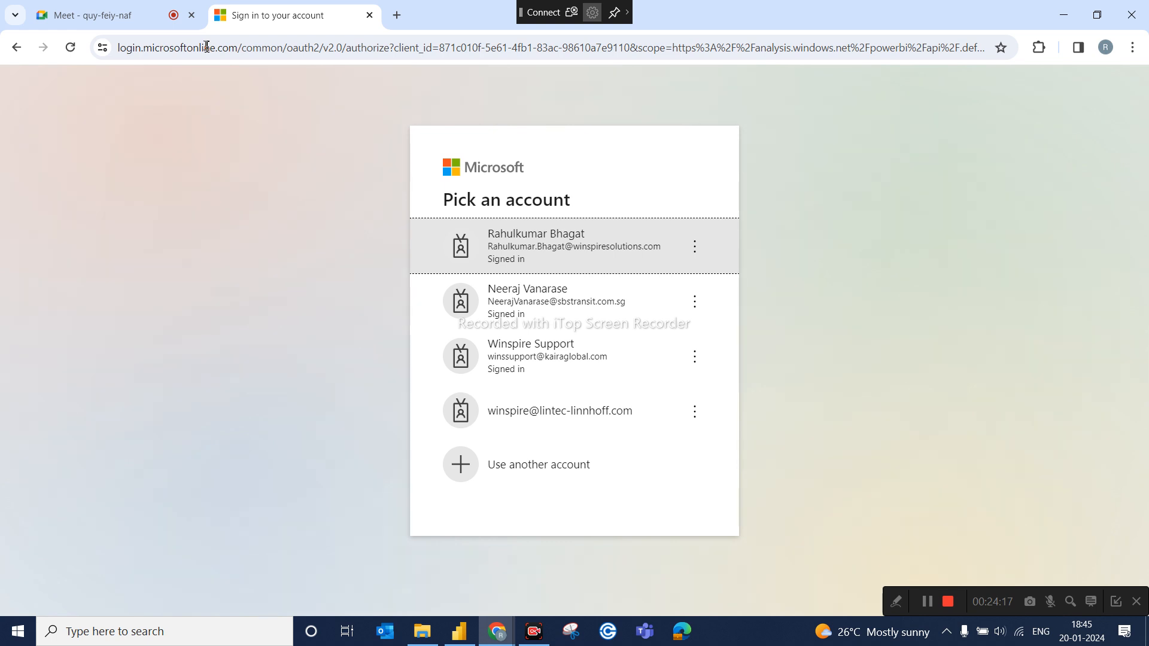
pyautogui.click(561, 258)
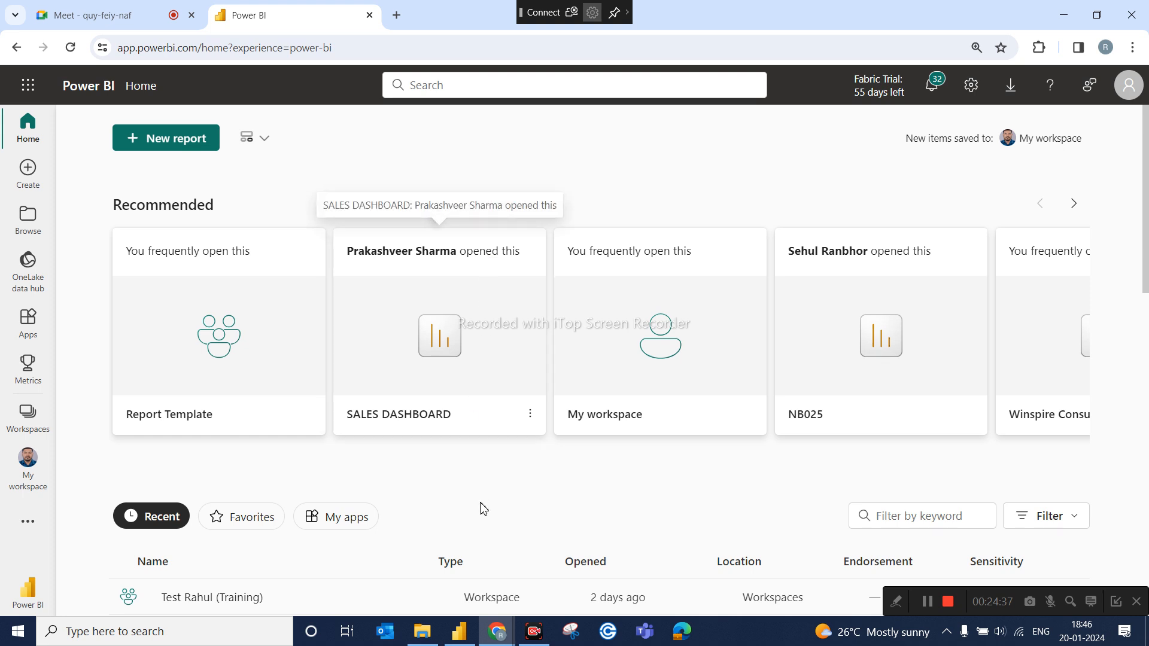
pyautogui.click(458, 631)
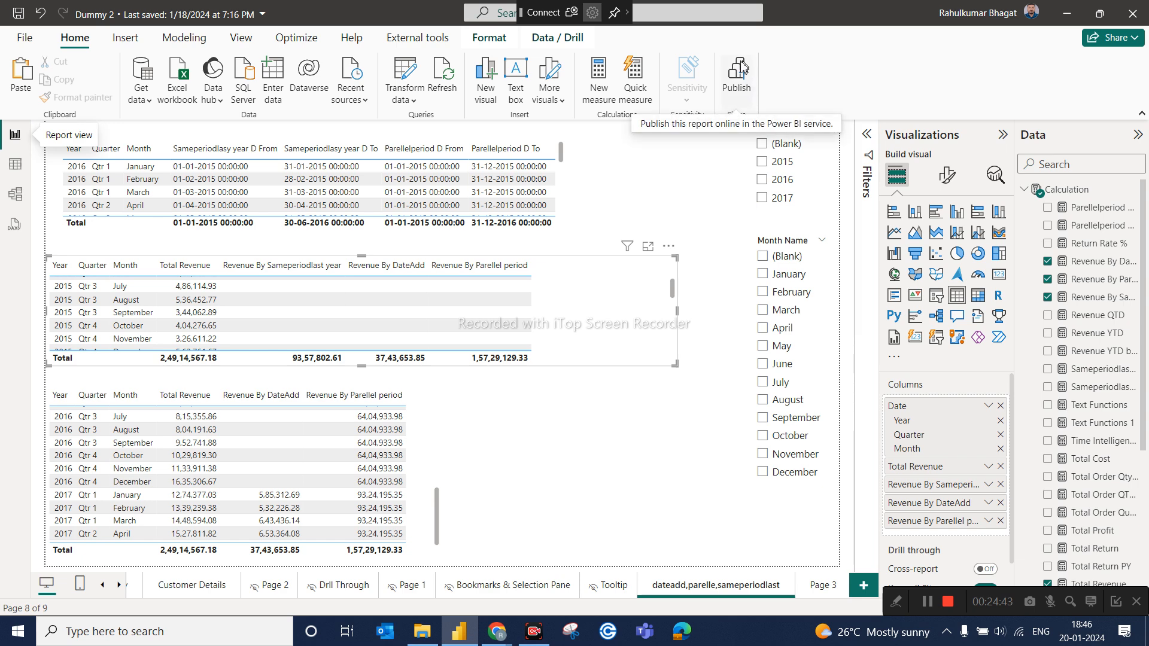
pyautogui.click(746, 84)
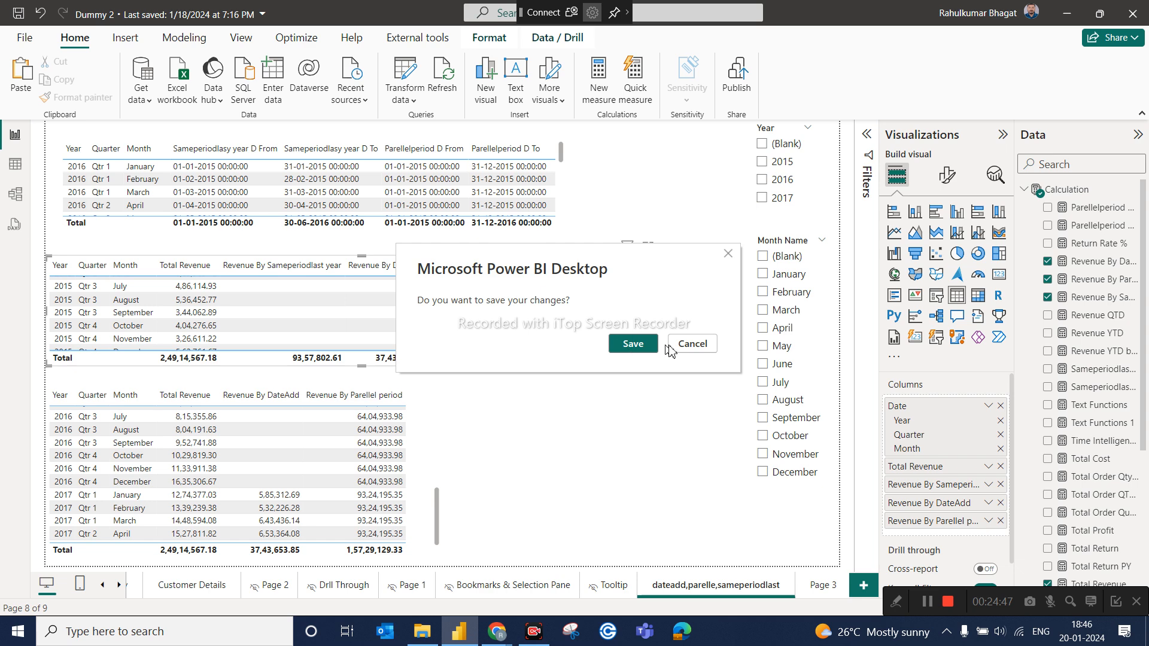
pyautogui.click(706, 344)
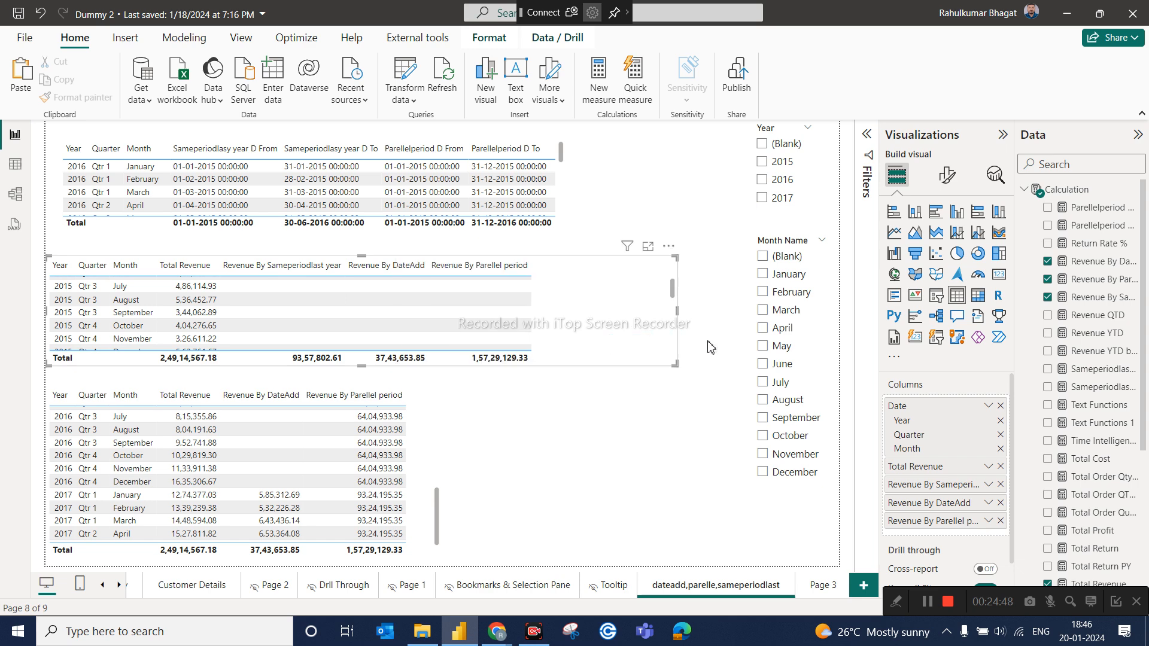
pyautogui.click(746, 81)
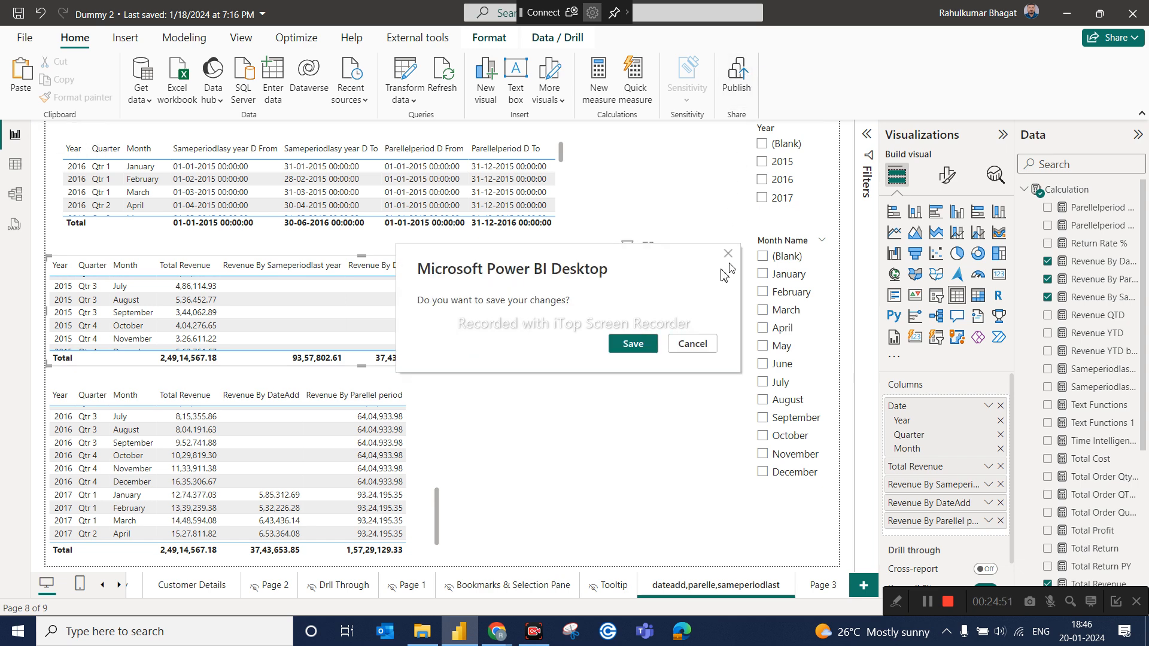
pyautogui.click(694, 346)
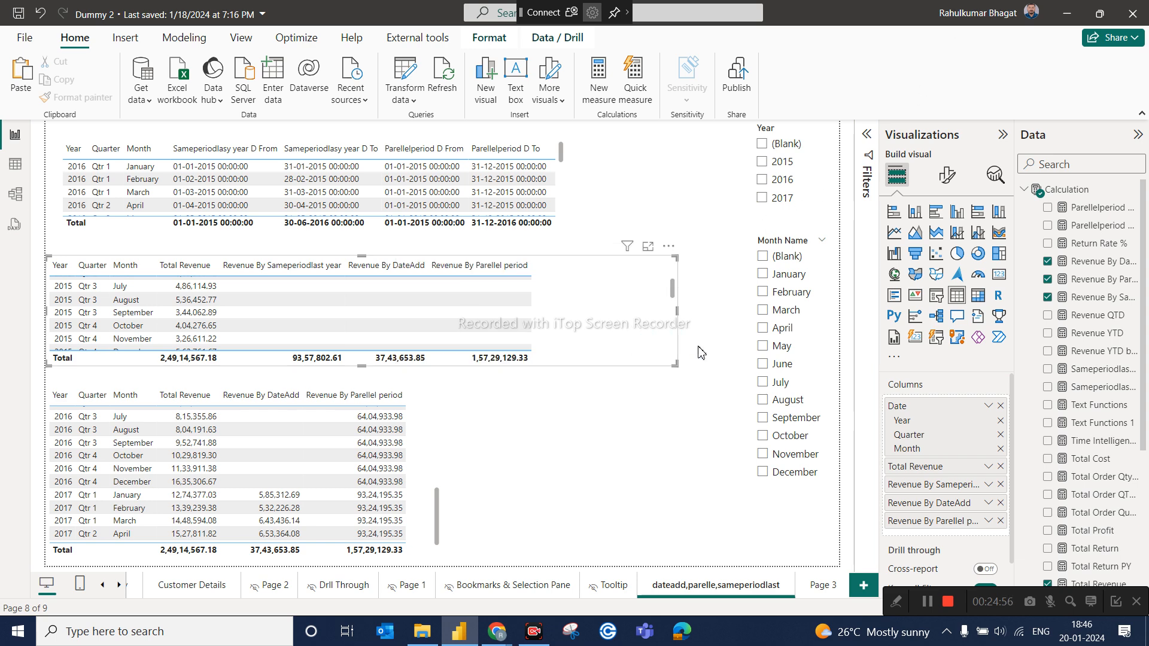
# Close the Dummy 2 report without saving its changes and reopen Dummy 2.pbix from the recent files in File Explorer.
pyautogui.click(1132, 13)
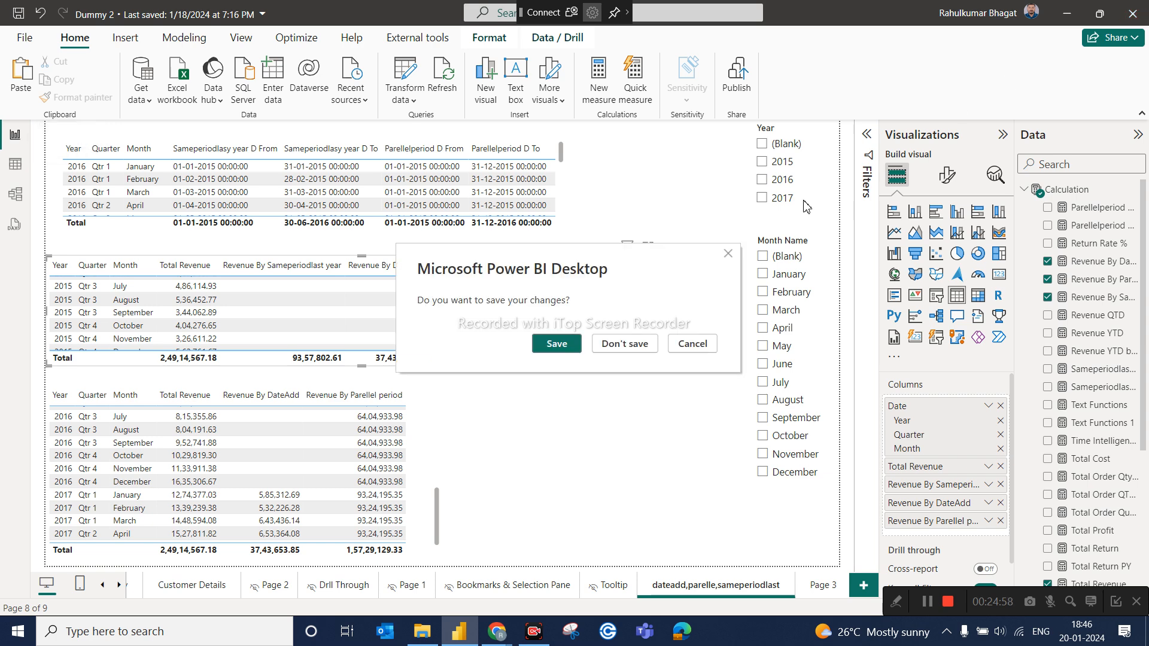
pyautogui.click(624, 348)
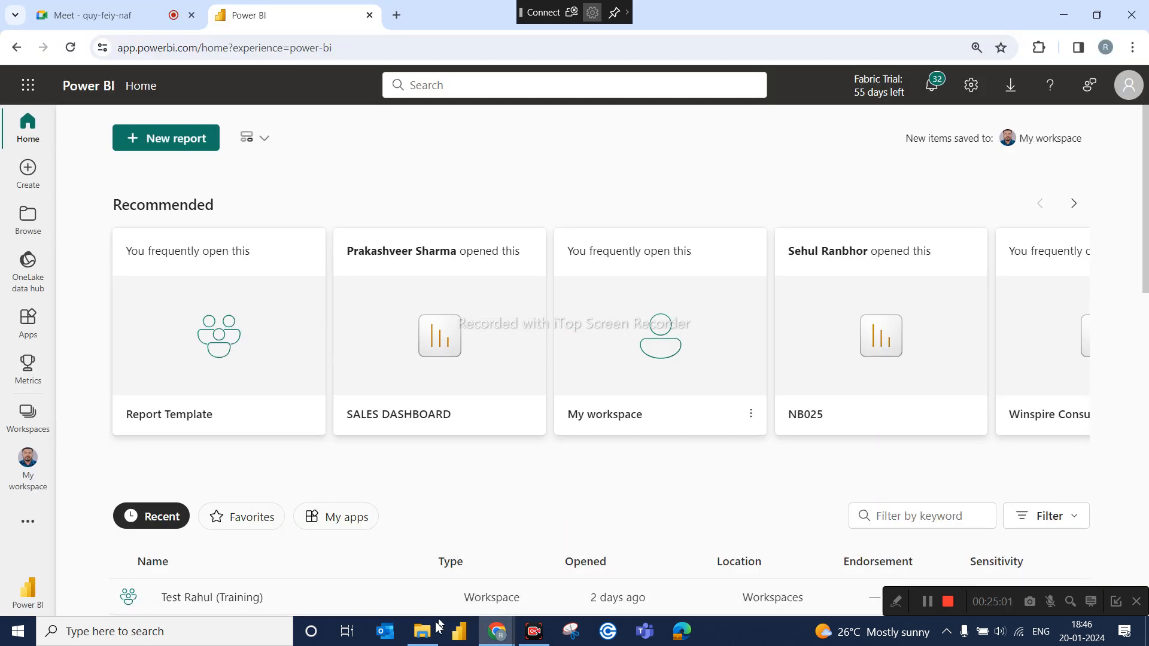
pyautogui.click(421, 632)
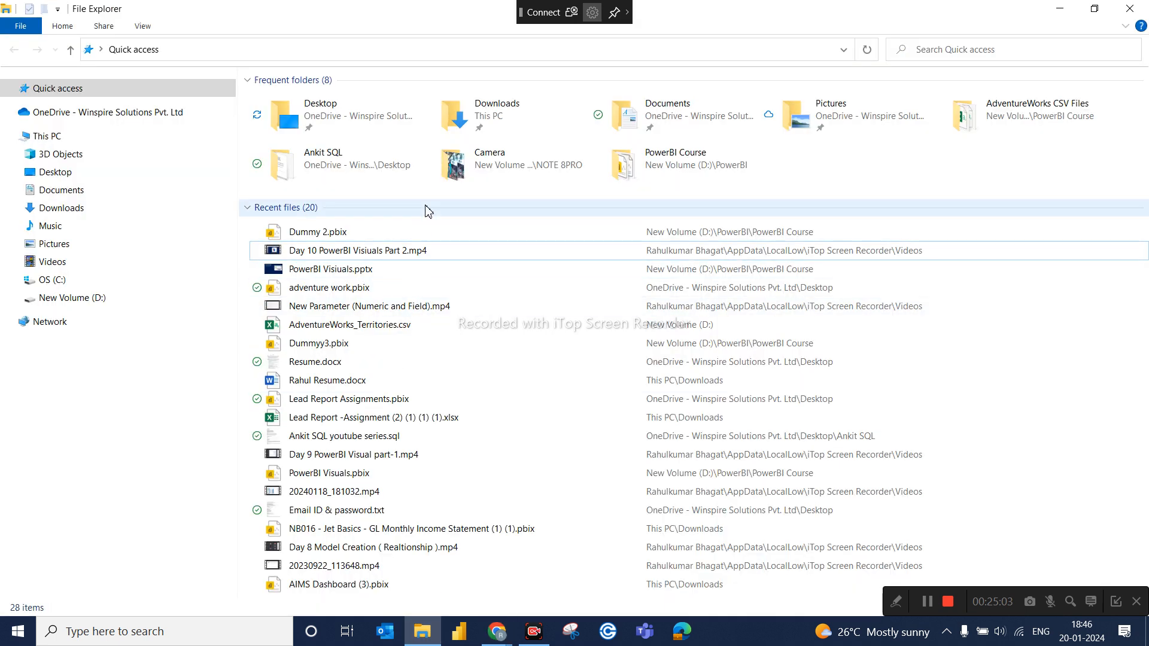
pyautogui.doubleClick(405, 235)
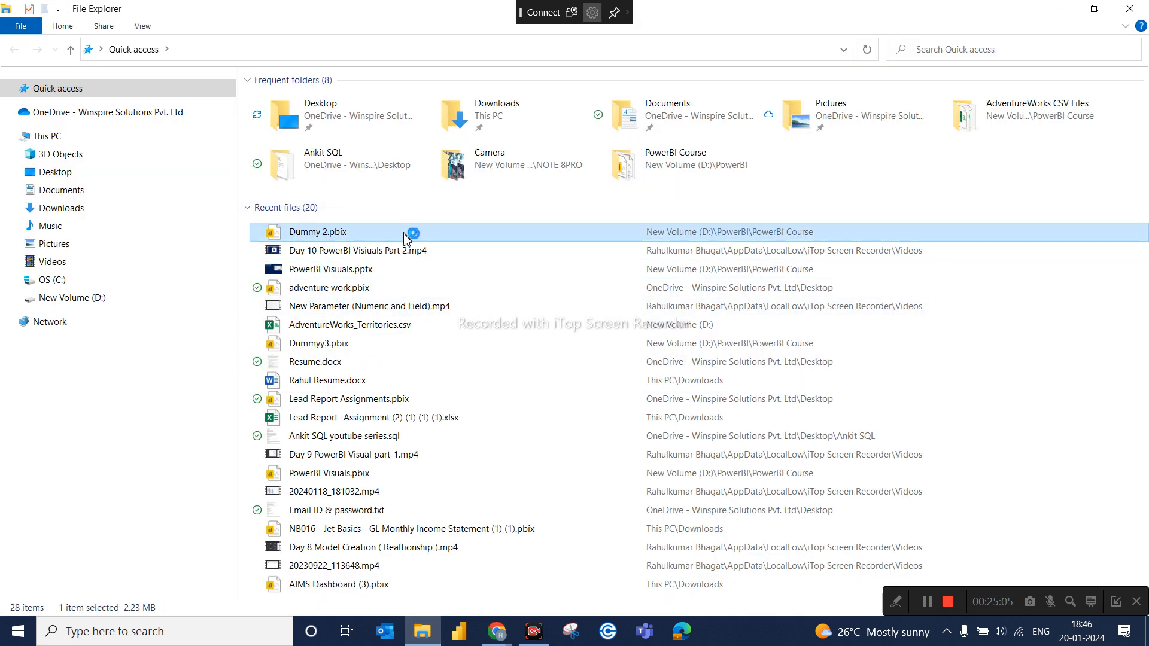
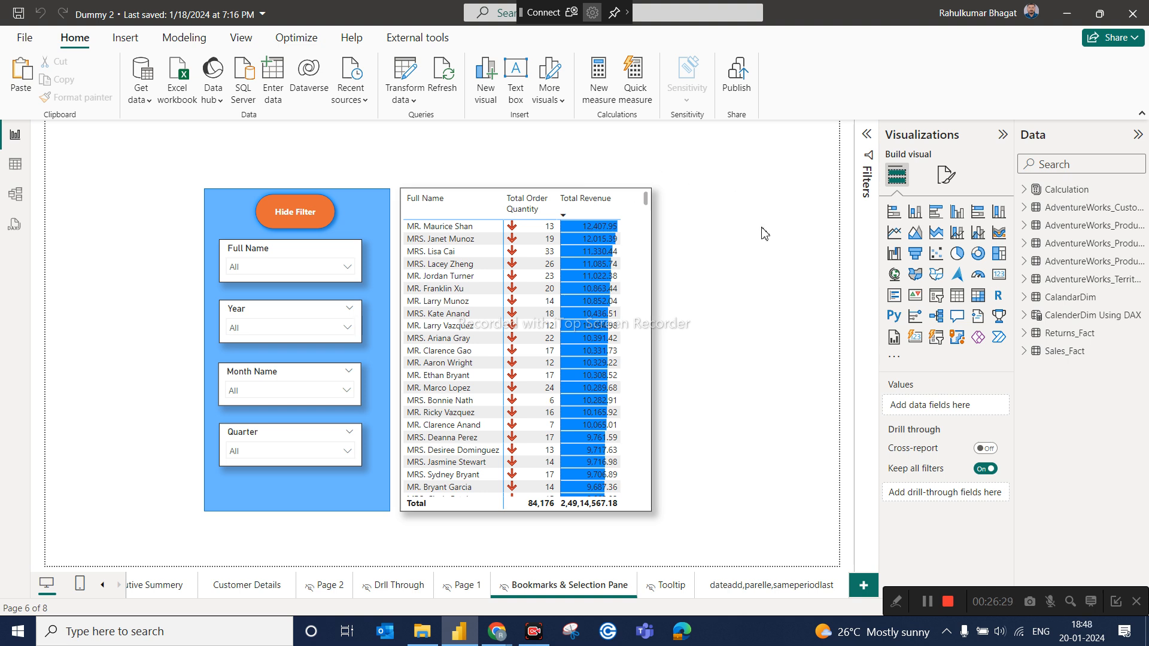
# Show the Power BI service home in Chrome, return to Power BI Desktop and start publishing the Dummy 2 report.
pyautogui.moveTo(494, 629)
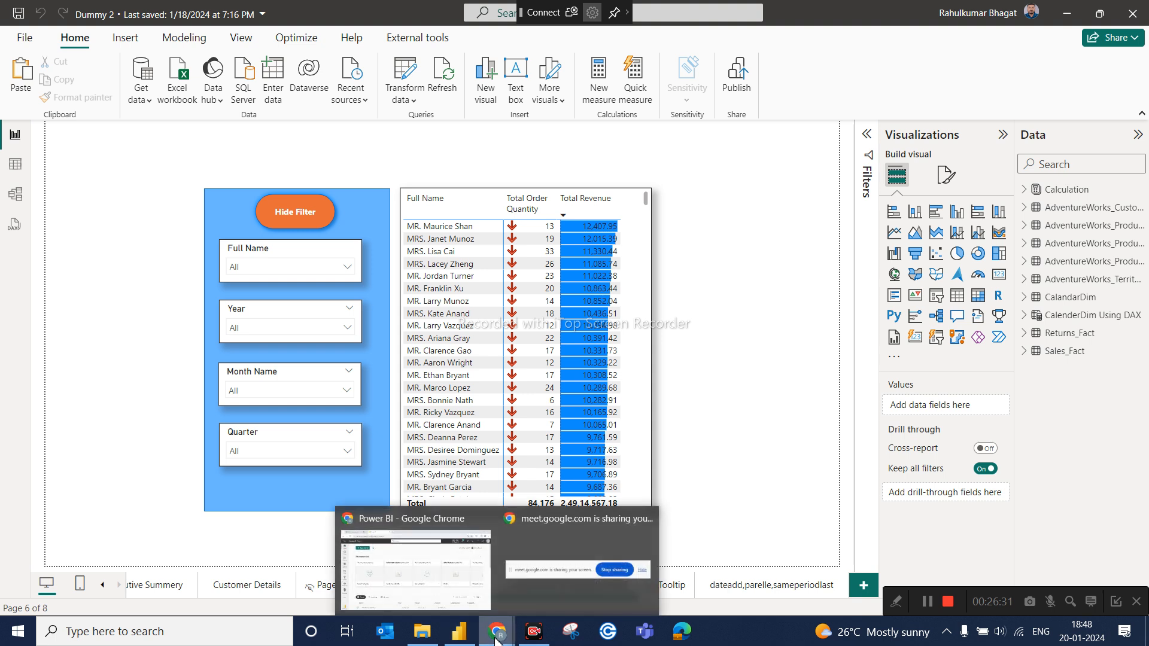
pyautogui.click(466, 584)
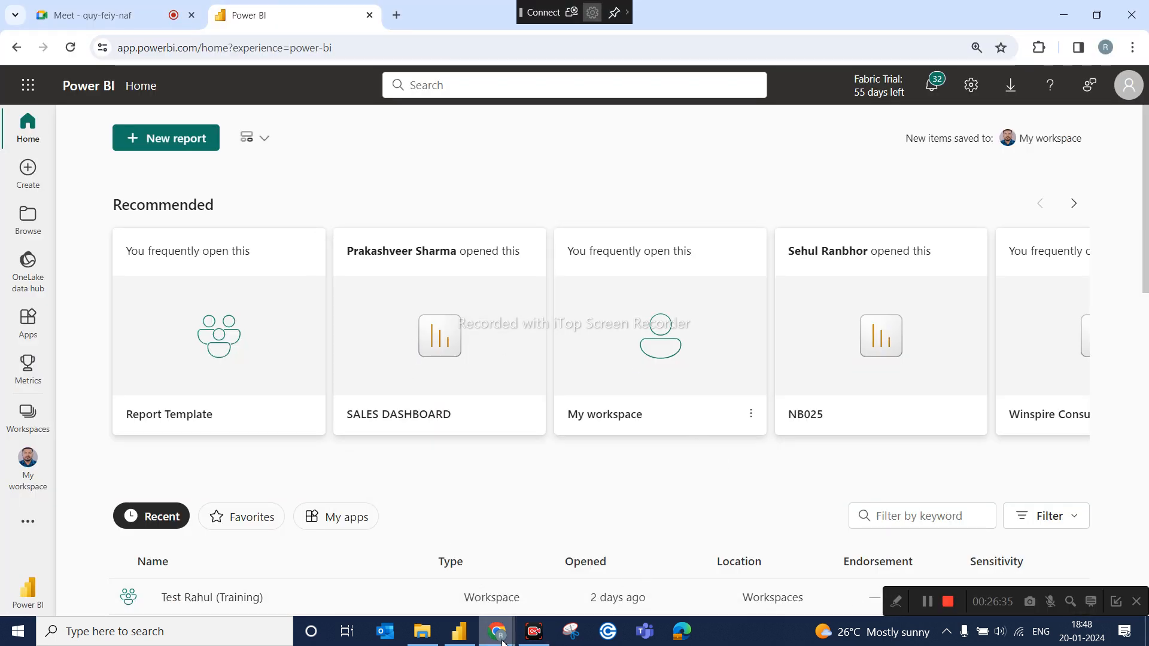
pyautogui.moveTo(501, 641)
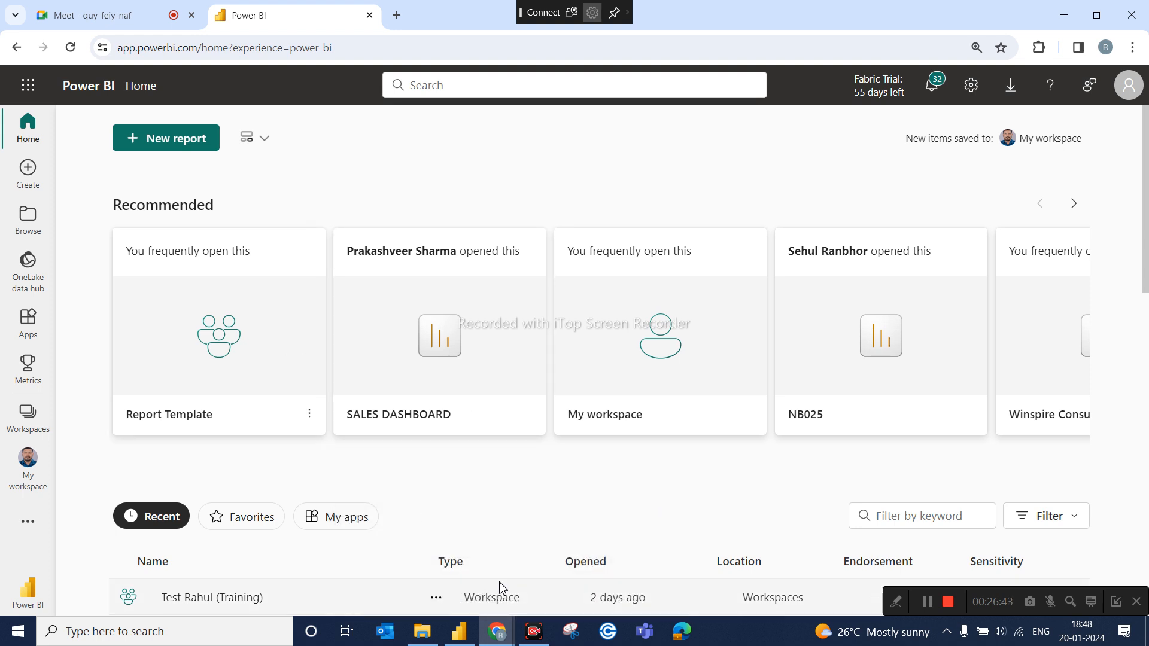
pyautogui.click(458, 631)
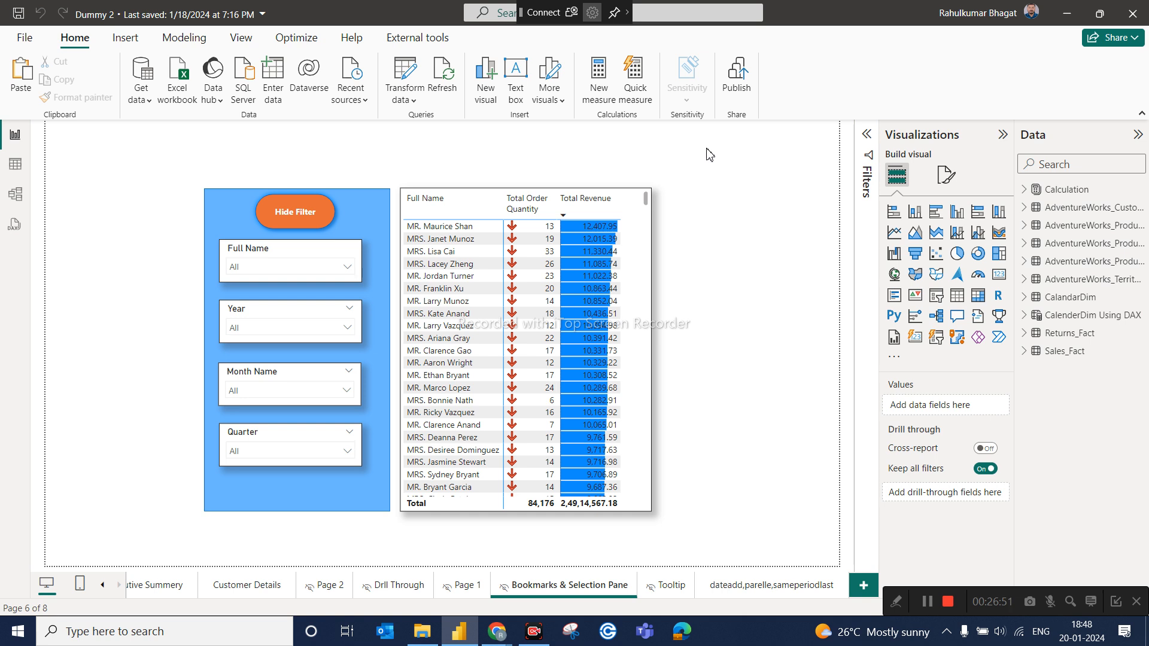
pyautogui.click(742, 94)
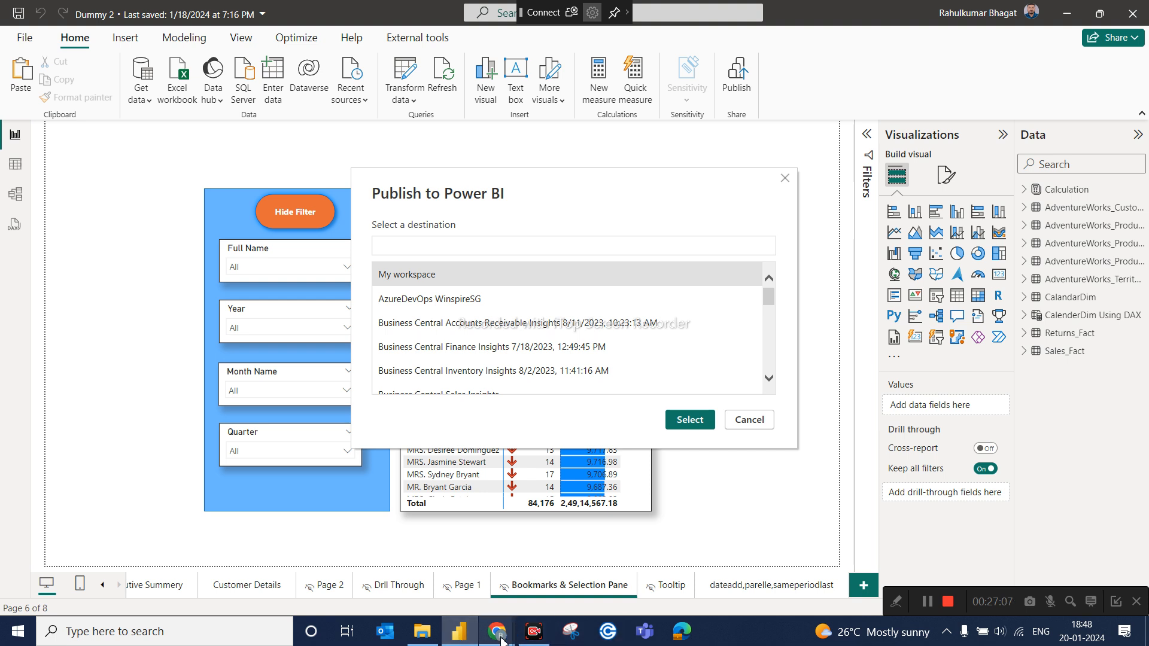
# Check the signed-in account's license type in the Power BI service in Chrome and return to Power BI Desktop.
pyautogui.moveTo(501, 636)
pyautogui.click(454, 586)
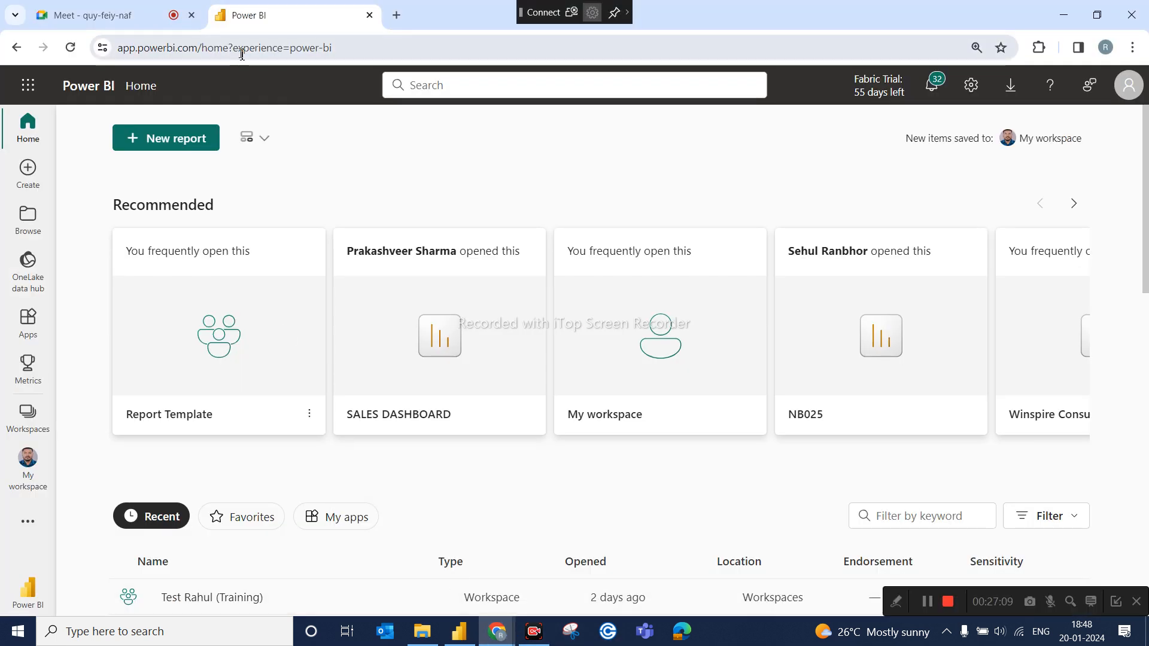
pyautogui.click(1128, 85)
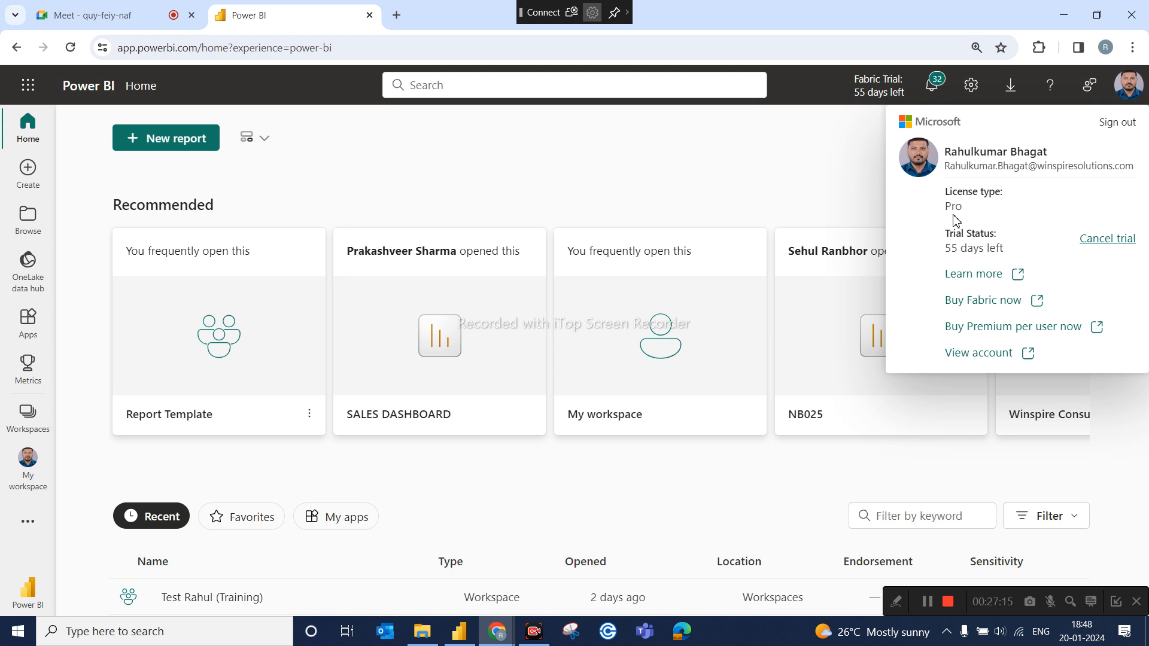
pyautogui.click(859, 204)
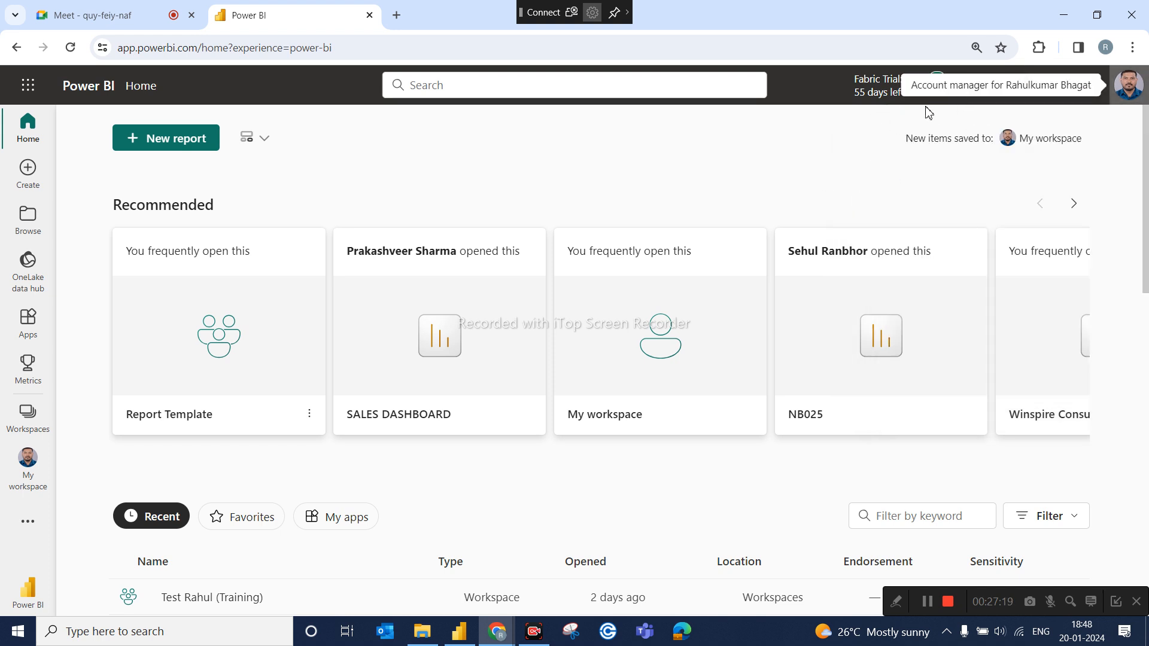
pyautogui.click(454, 642)
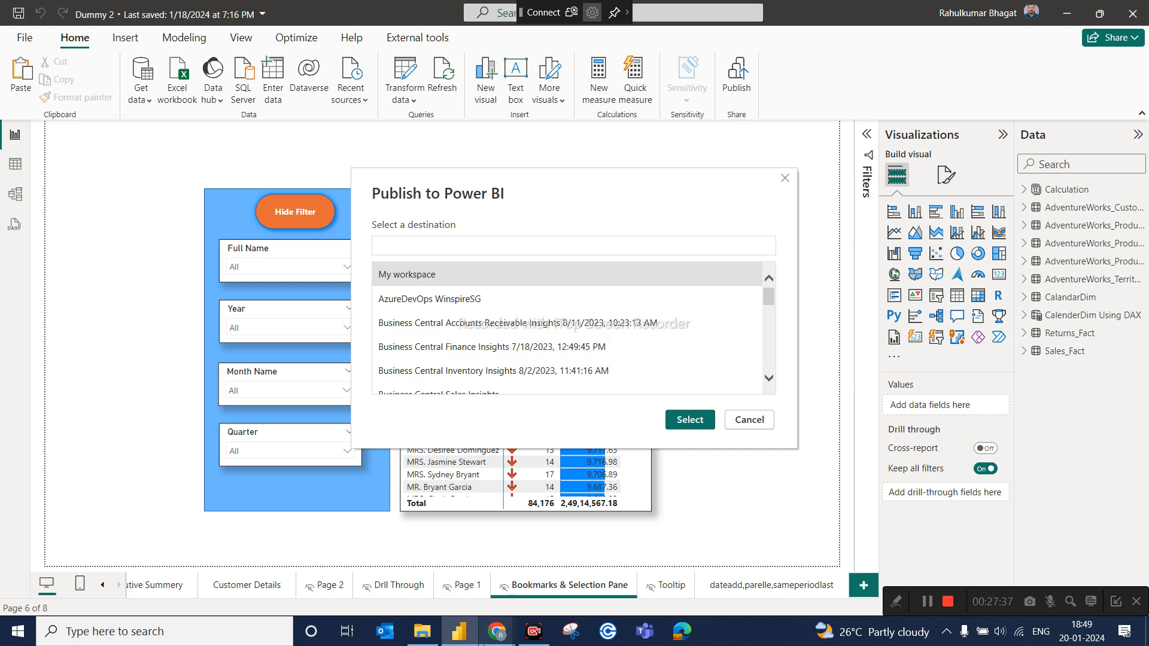
# In Chrome, close the Power BI tab, reopen app.powerbi.com in a new tab and sign in with the presenter's work account.
pyautogui.moveTo(497, 633)
pyautogui.click(453, 586)
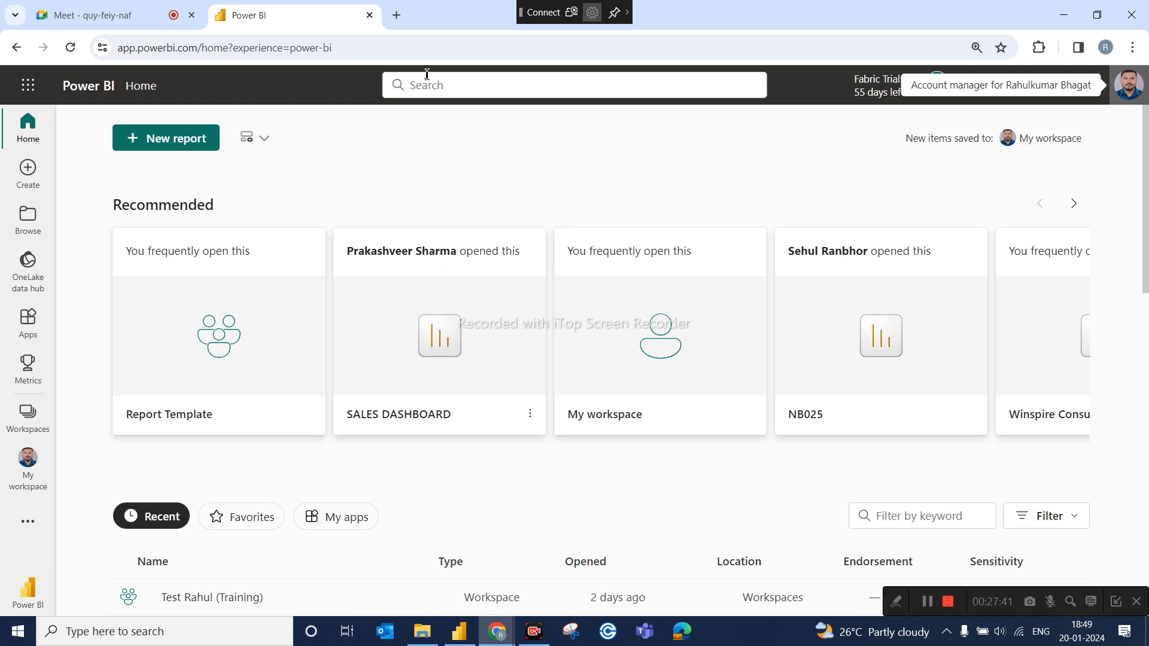
pyautogui.click(370, 15)
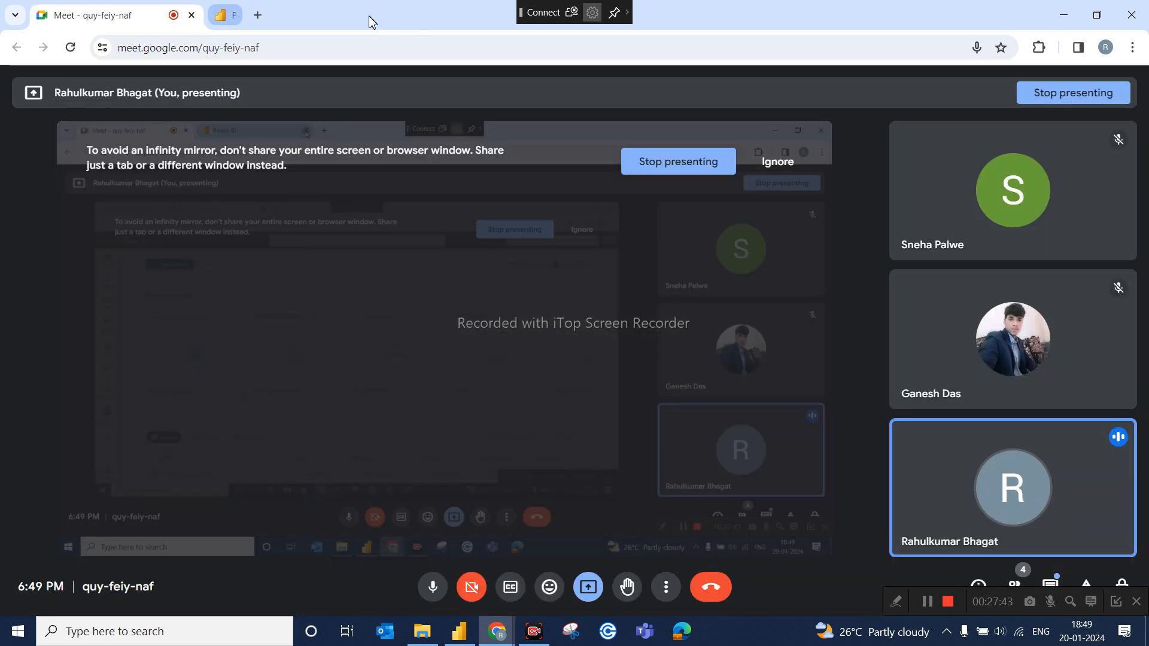
pyautogui.click(216, 16)
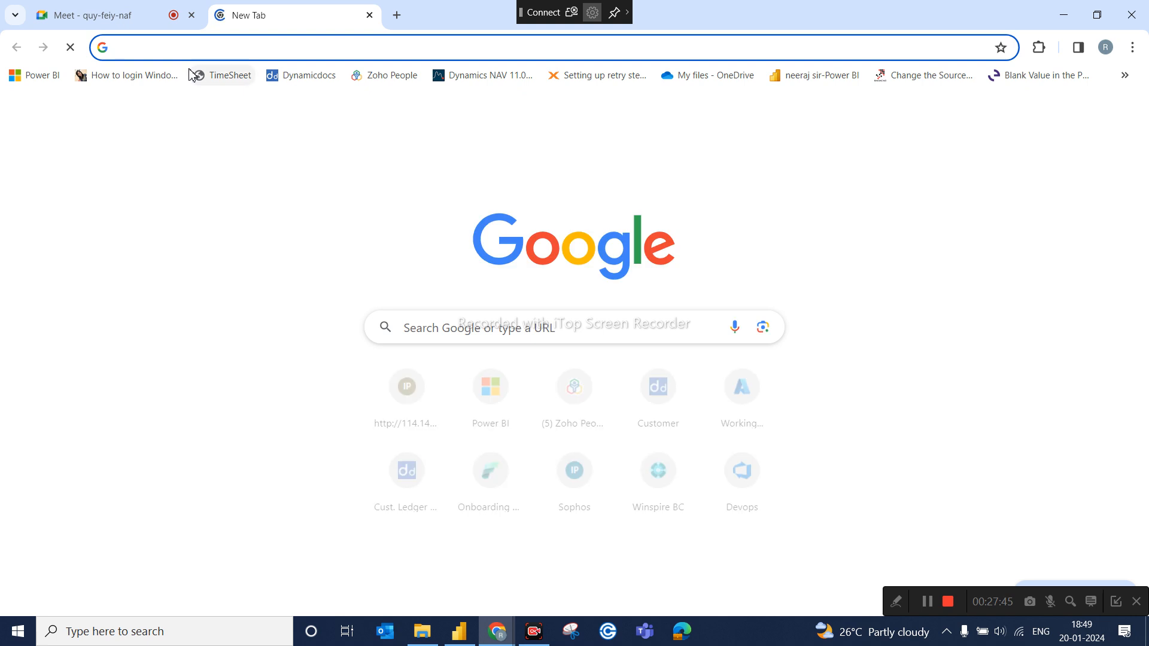
pyautogui.write('app.powerbi.com')
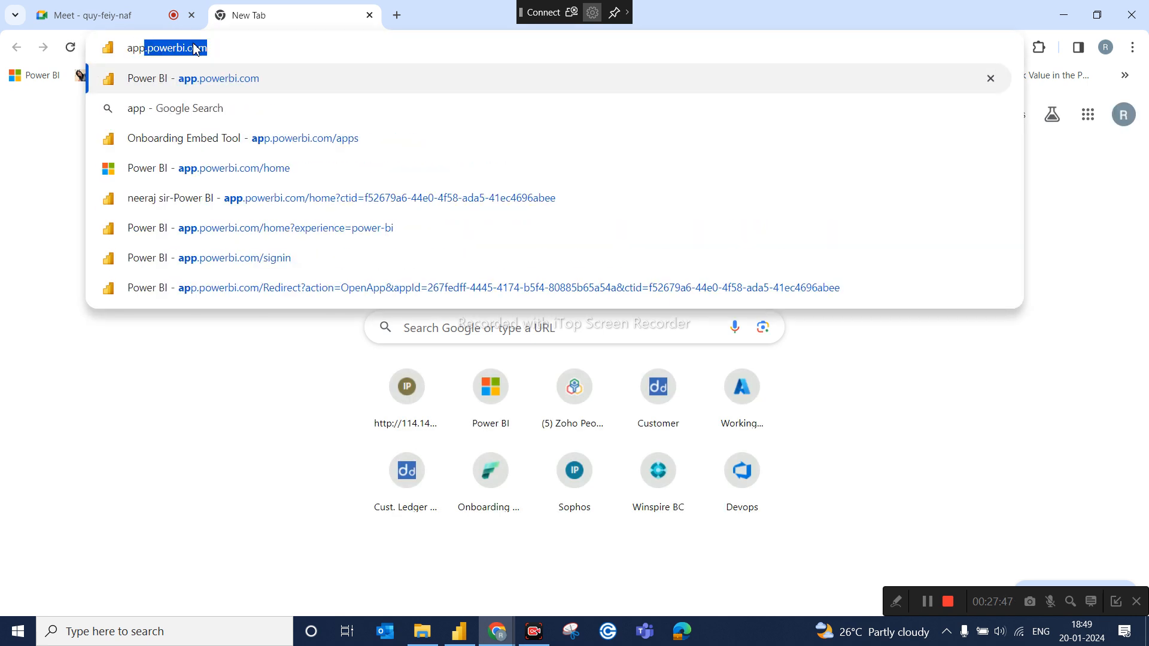
pyautogui.press('Return')
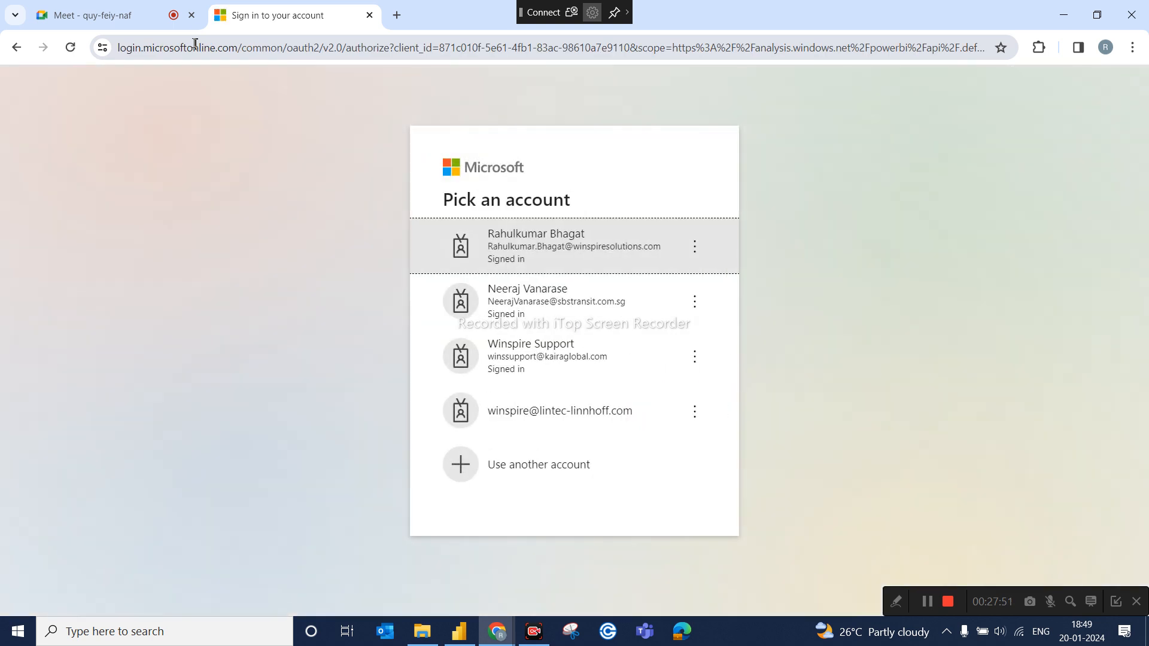
pyautogui.click(533, 248)
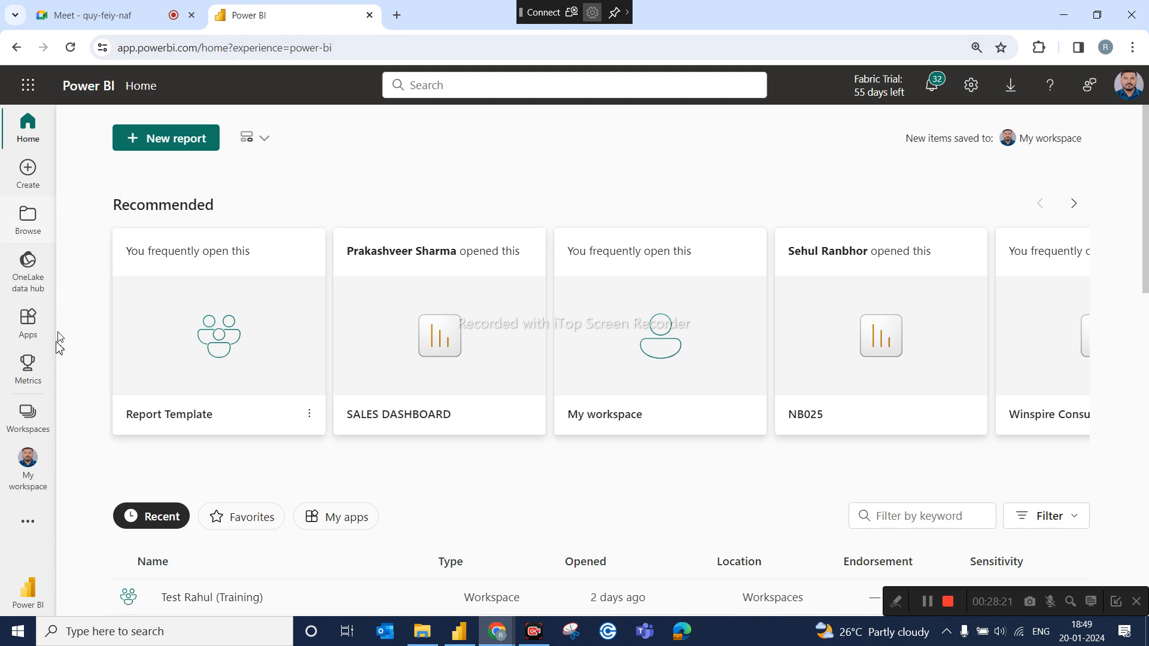
# Open the Pre-Sales workspace from the workspace list and look through its reports and semantic models.
pyautogui.click(30, 426)
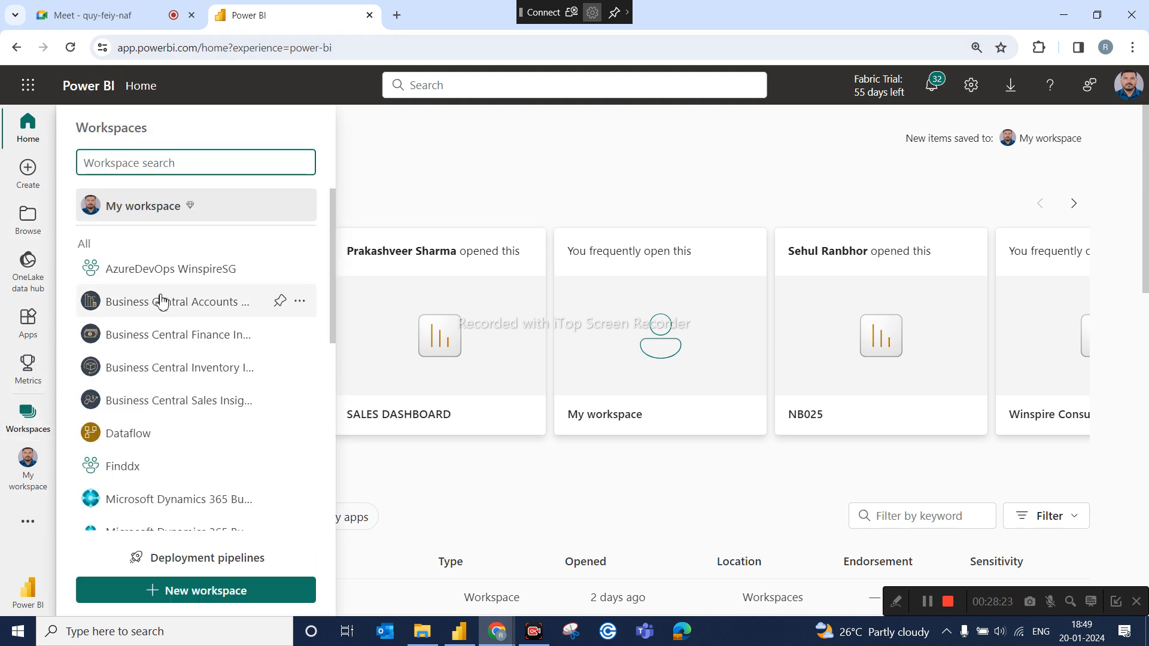
pyautogui.scroll(-3, 199, 374)
pyautogui.scroll(-4, 201, 376)
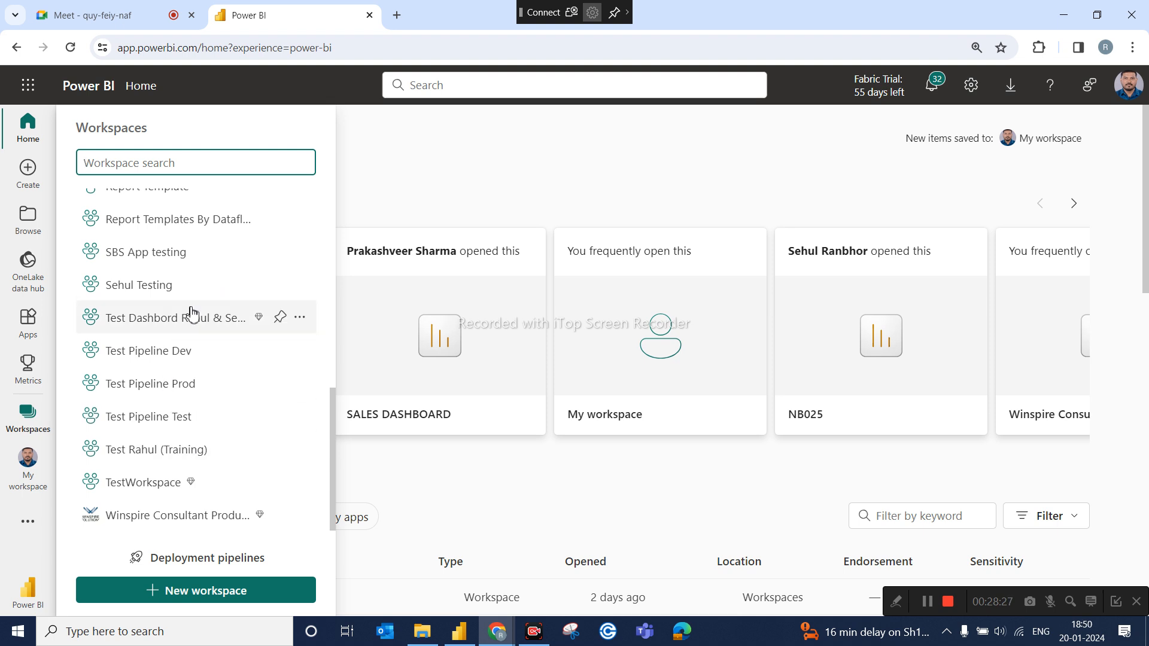
pyautogui.scroll(3, 192, 313)
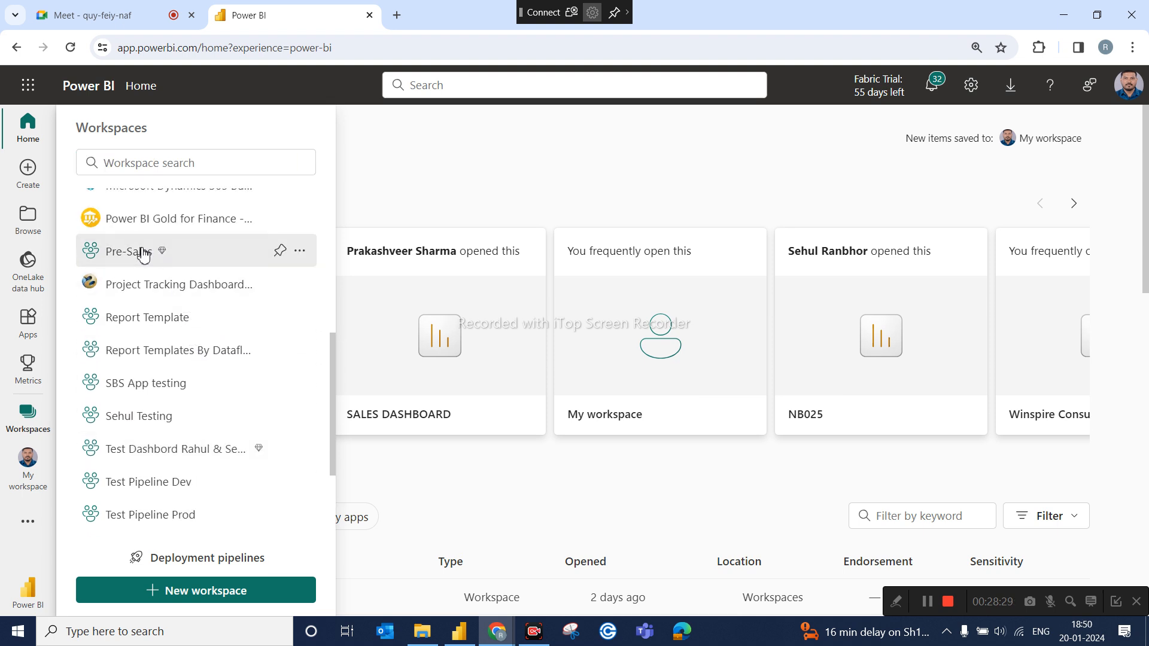
pyautogui.click(127, 252)
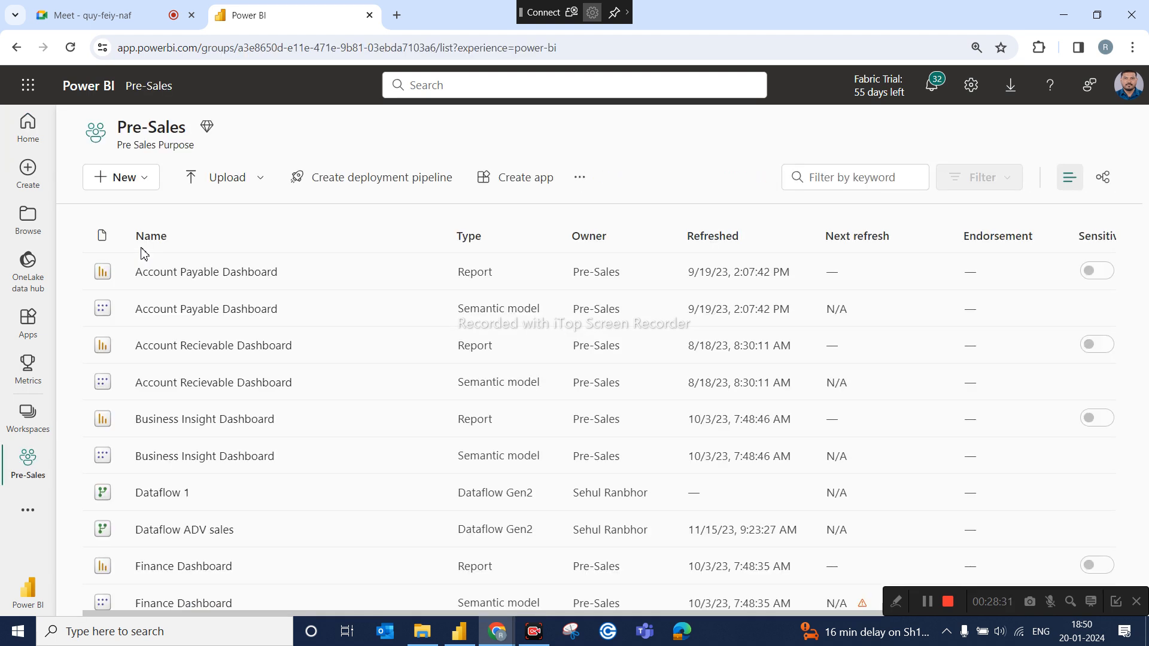
pyautogui.scroll(-2, 350, 363)
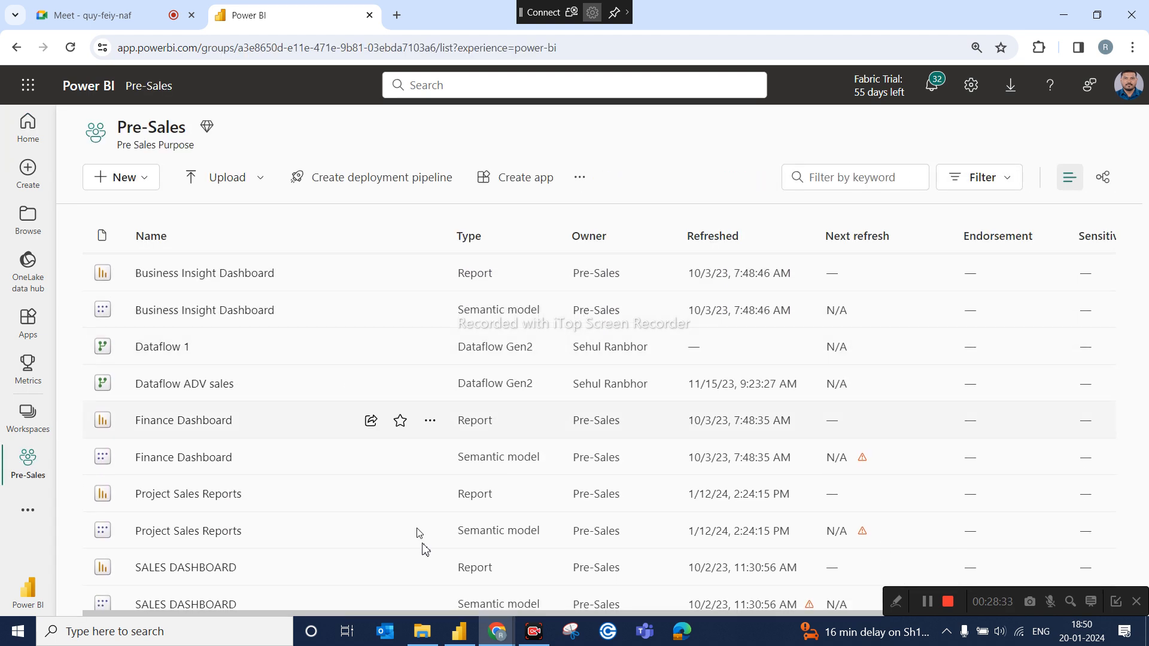
# Publish the Dummy 2 report from Power BI Desktop to the Pre-Sales workspace and return to that workspace in Chrome.
pyautogui.click(472, 644)
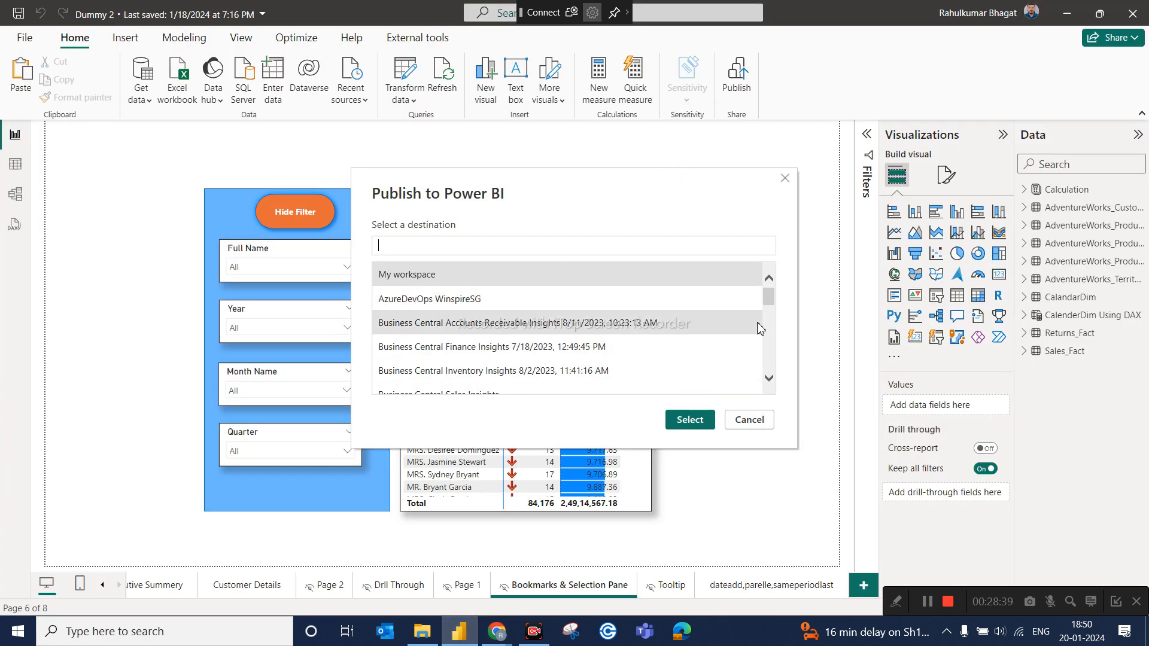
pyautogui.moveTo(773, 292); pyautogui.dragTo(787, 330)
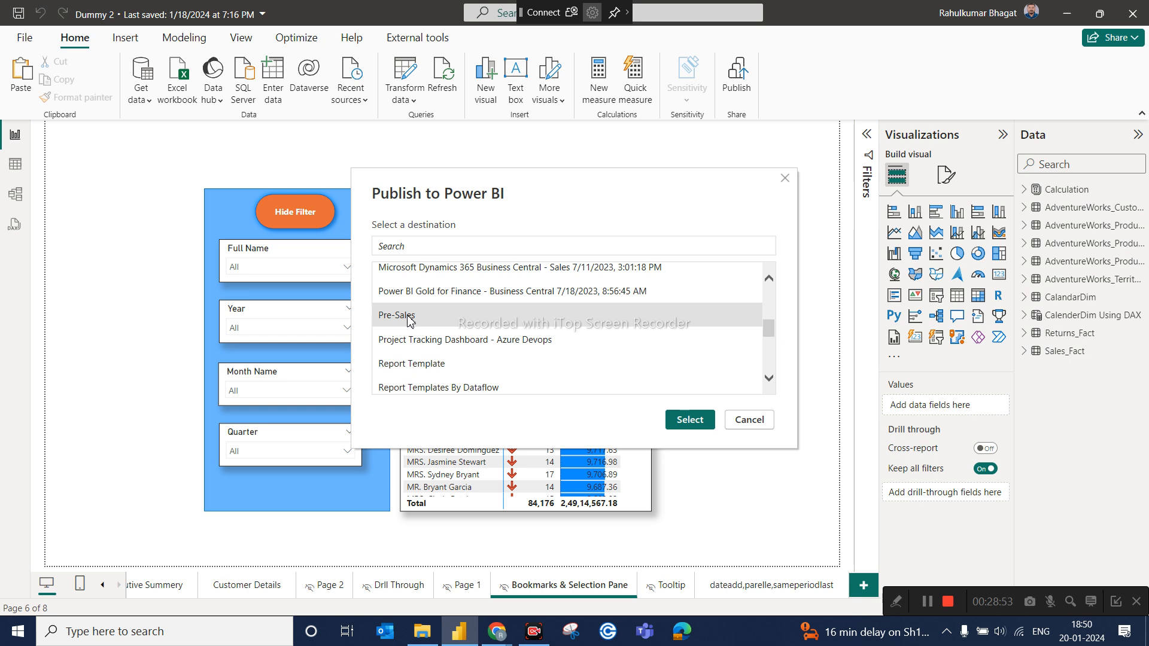
pyautogui.click(690, 420)
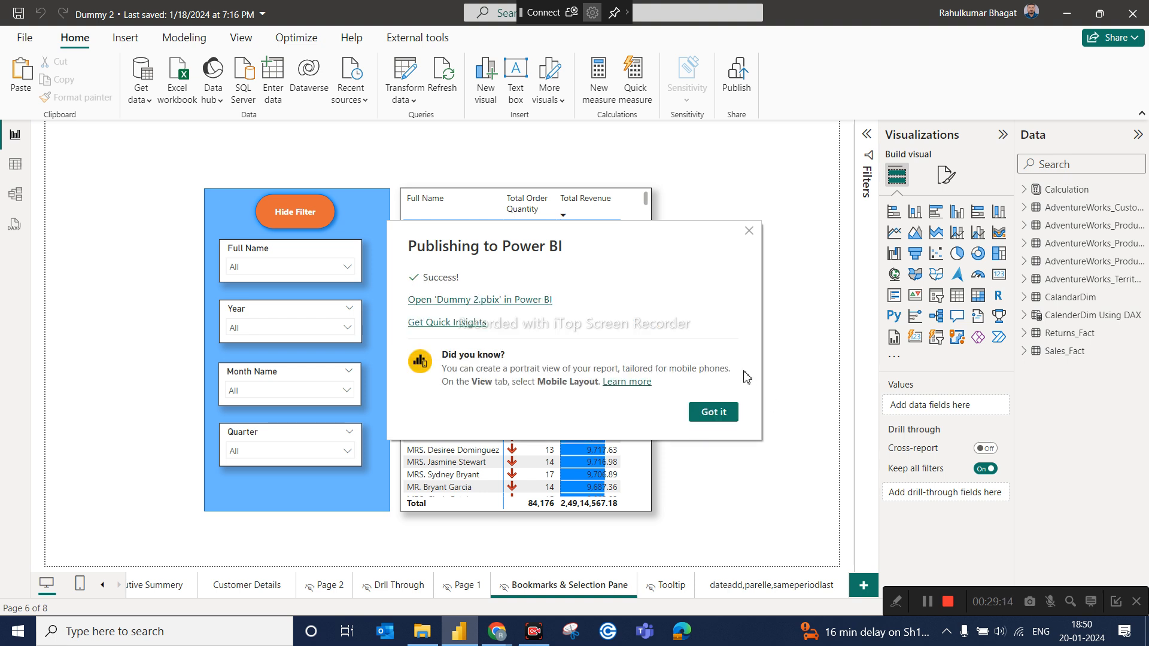
pyautogui.click(712, 412)
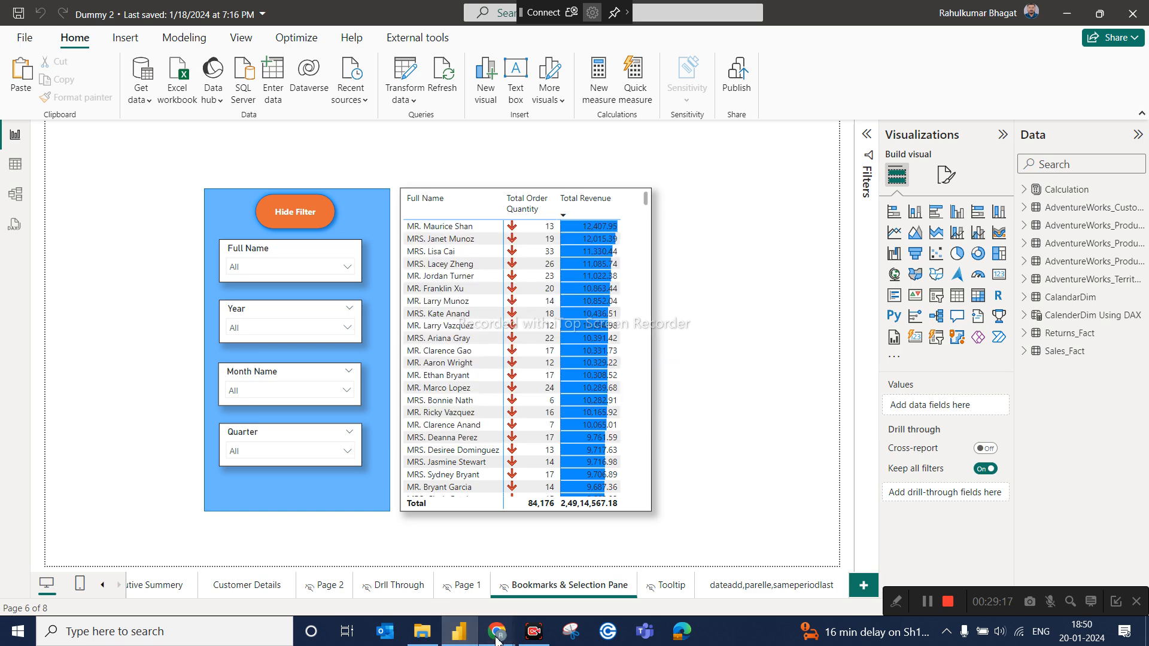
pyautogui.moveTo(496, 631)
pyautogui.click(441, 562)
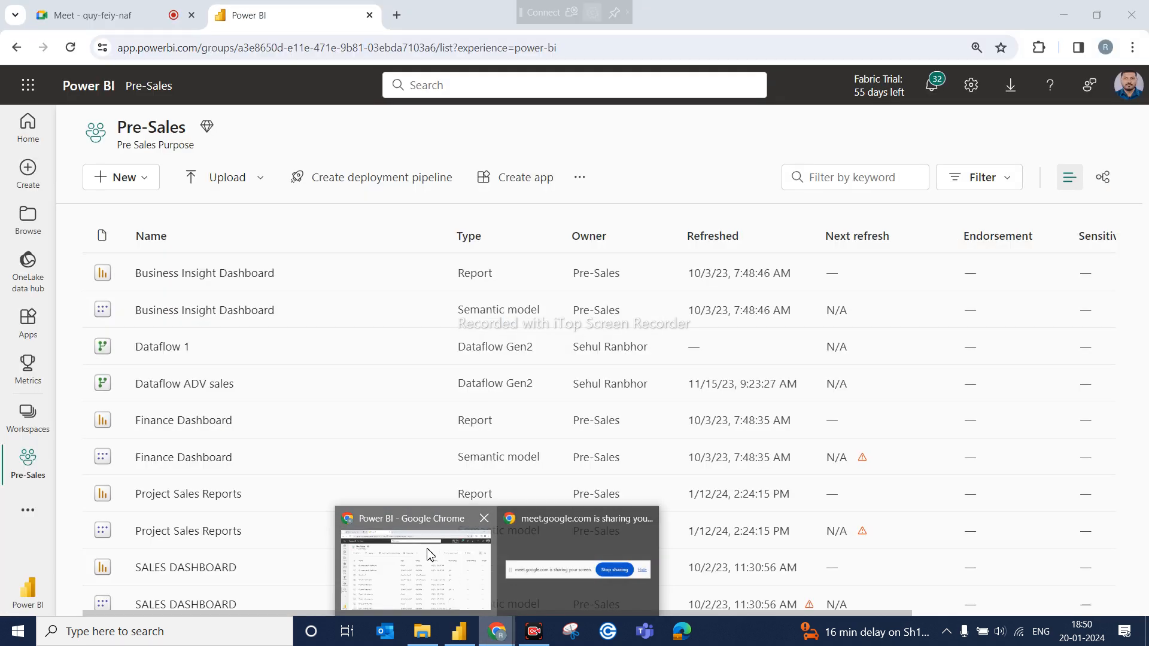
# Refresh the Pre-Sales workspace and open the newly published Dummy 2 report.
pyautogui.click(72, 48)
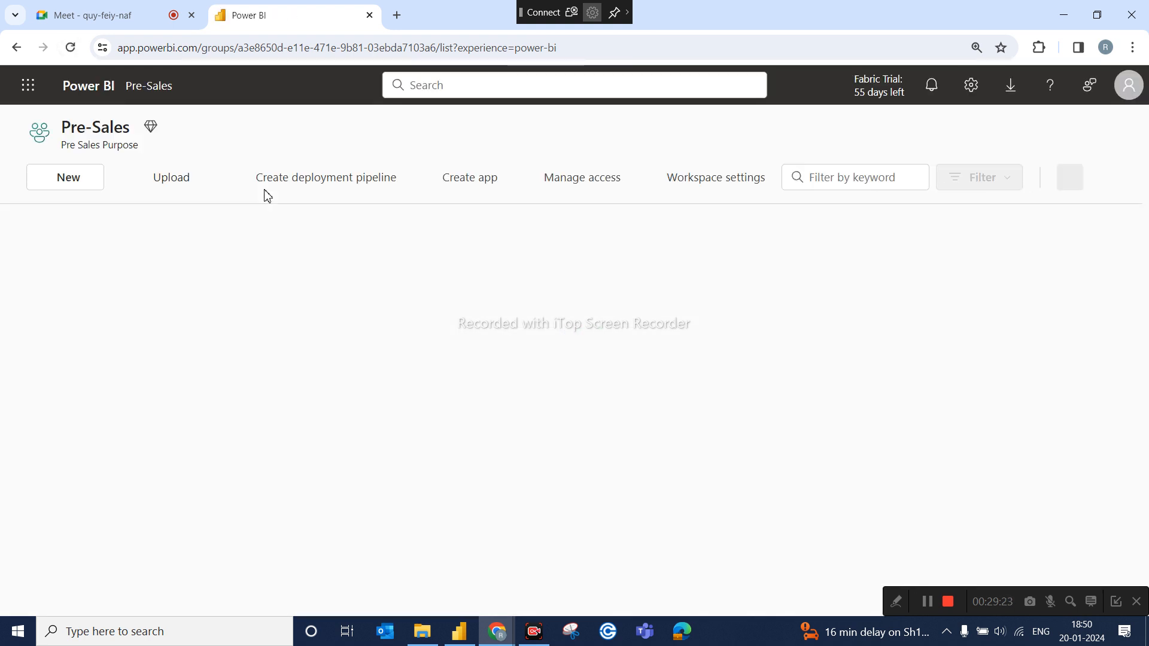
pyautogui.scroll(-3, 347, 354)
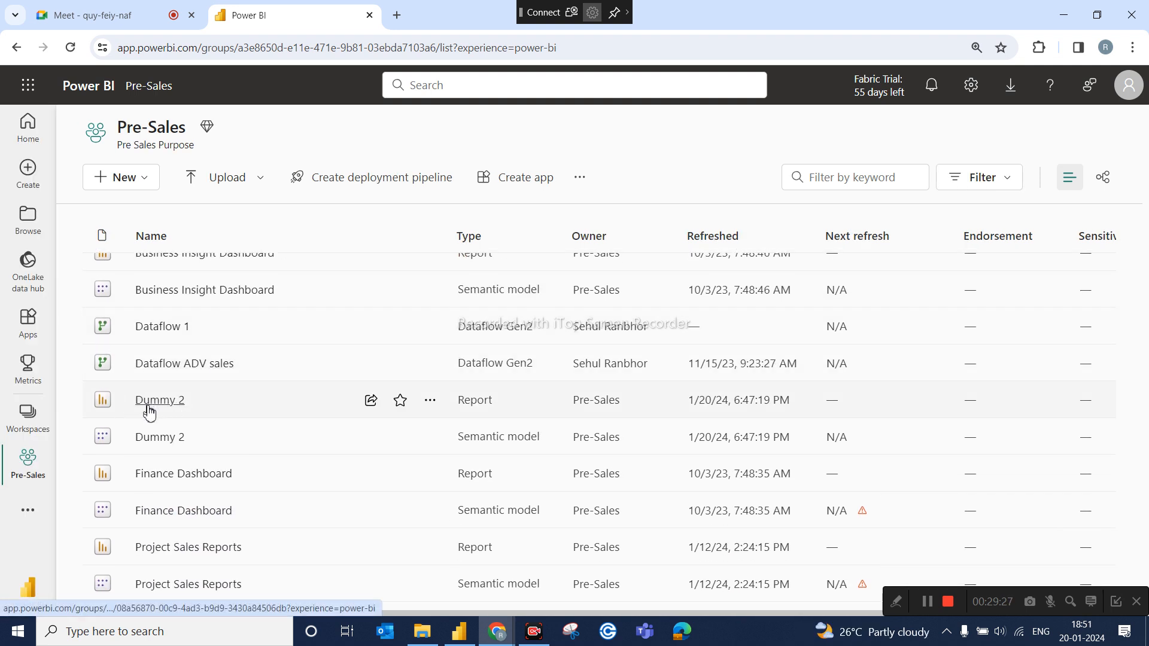
pyautogui.click(171, 407)
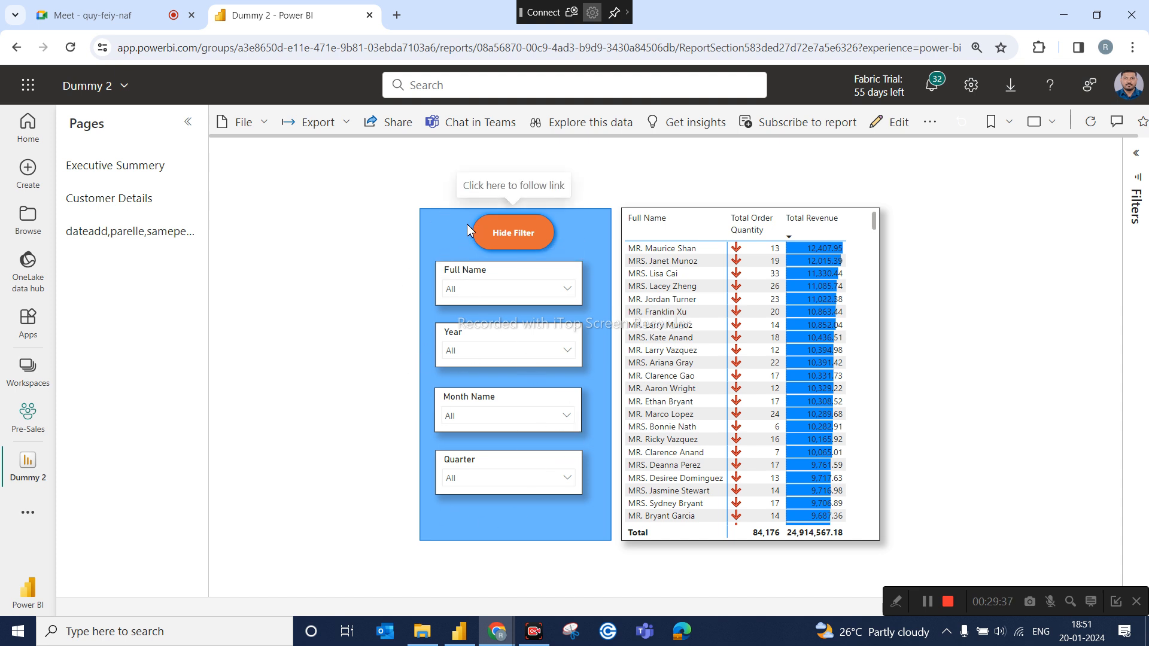
# Look through the Executive Summery and Customer Details pages of the report and return to the Pre-Sales workspace.
pyautogui.click(110, 172)
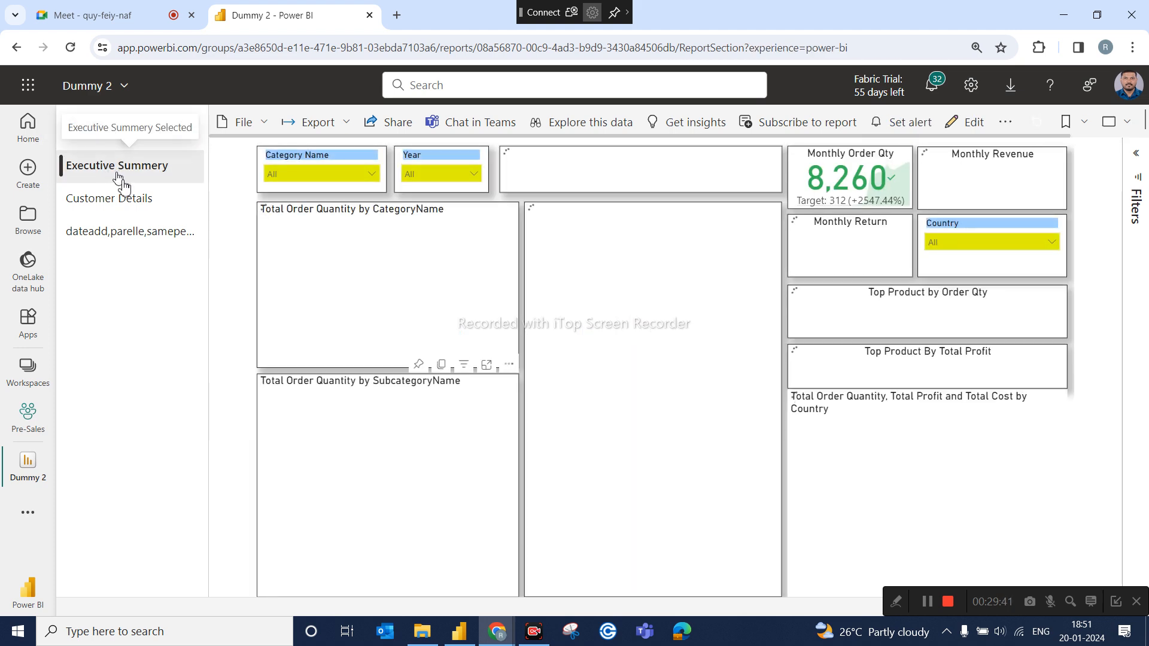
pyautogui.click(133, 200)
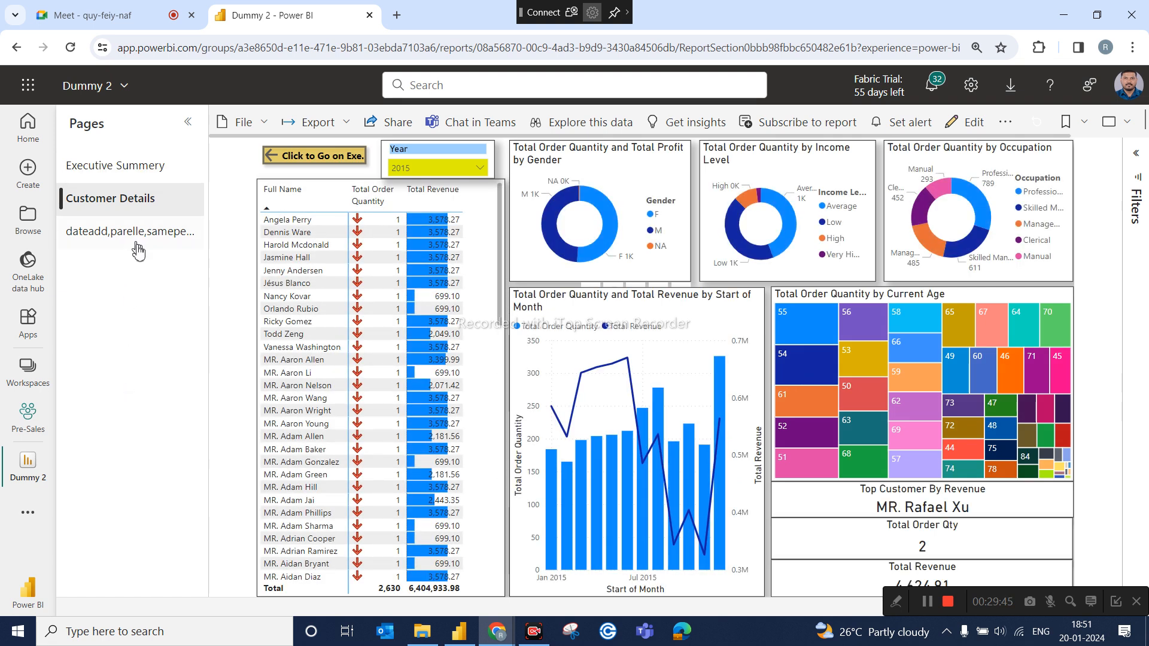
pyautogui.click(122, 171)
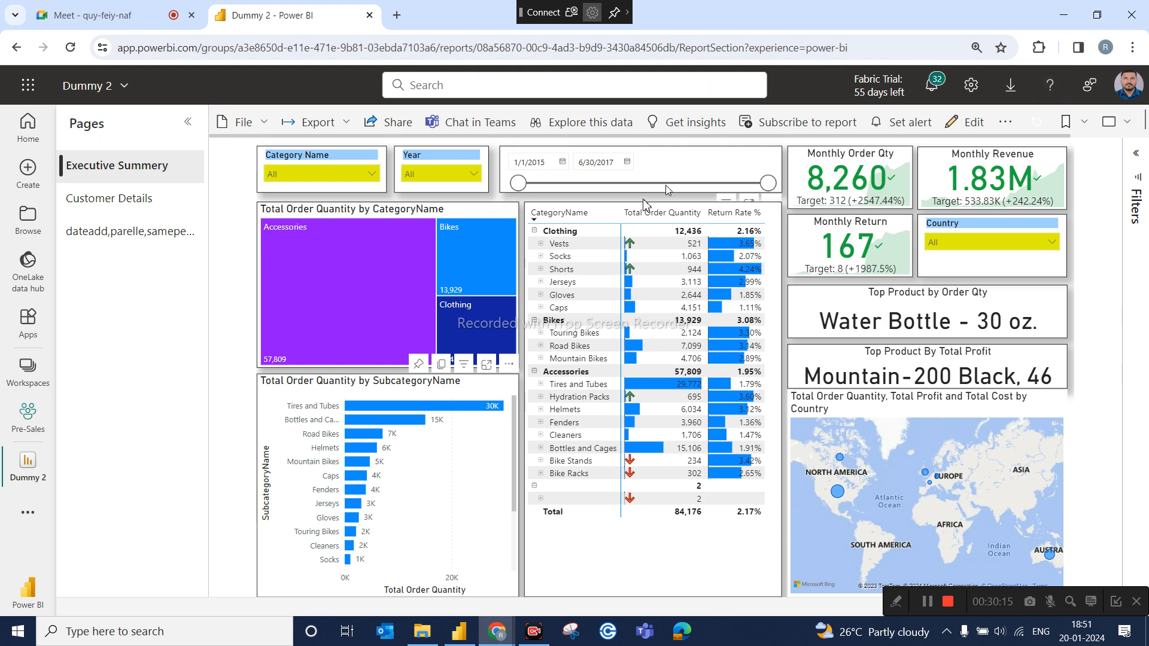
pyautogui.moveTo(380, 347)
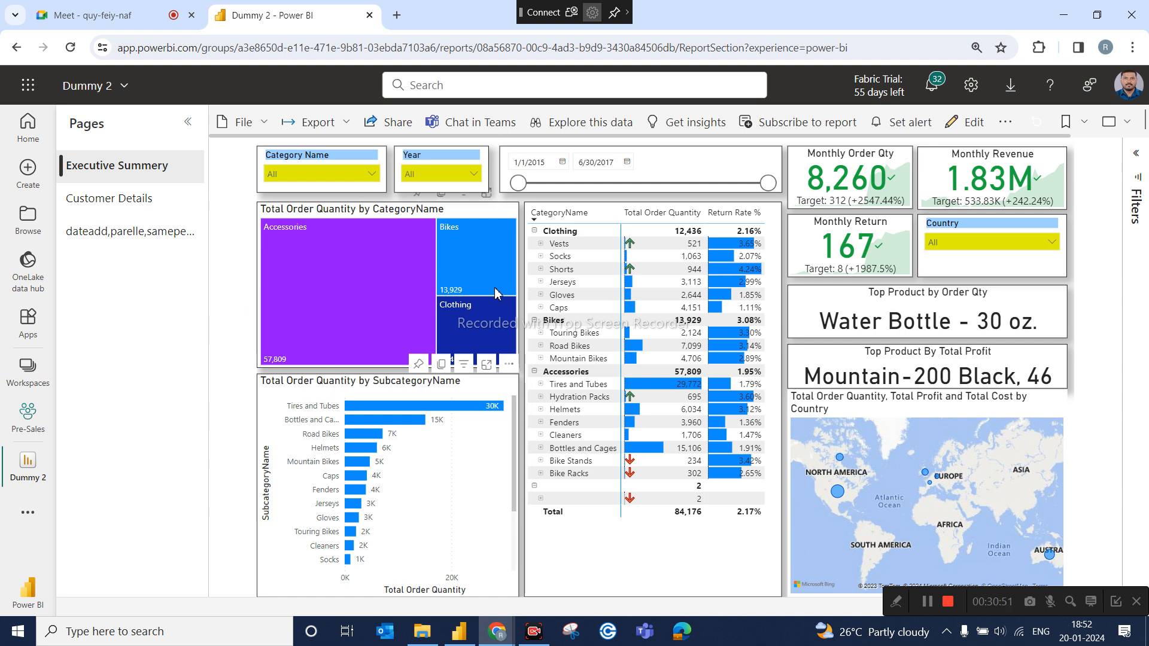
pyautogui.moveTo(495, 293)
pyautogui.click(36, 417)
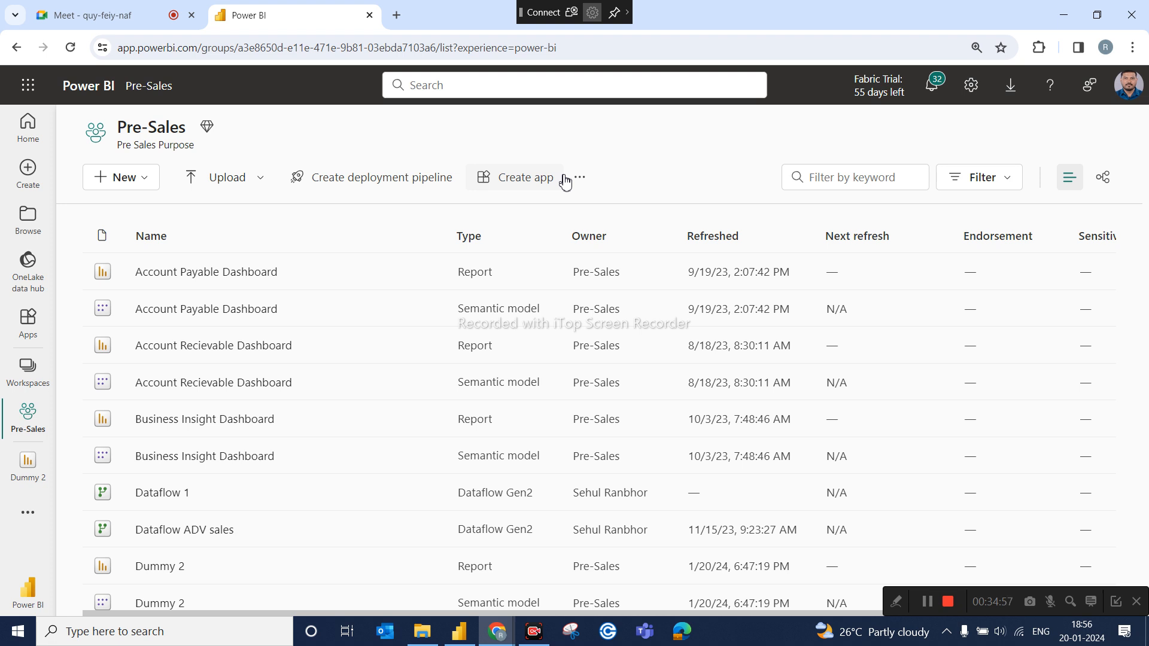
pyautogui.moveTo(207, 128)
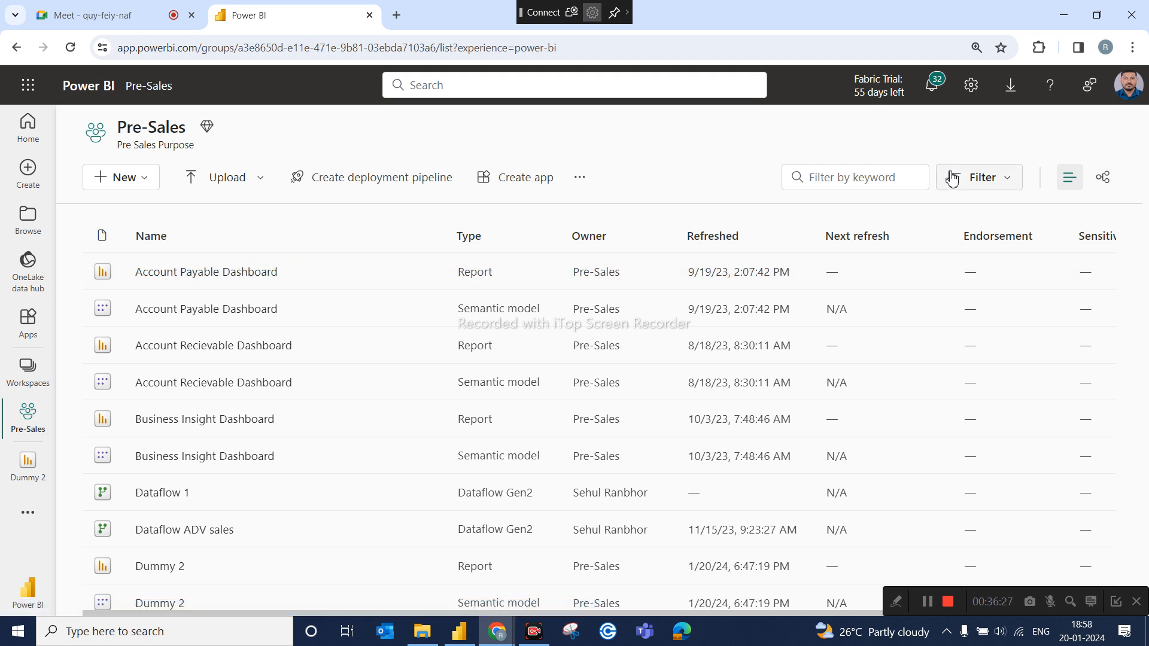
# Close the Power BI tab, reopen Power BI in a new tab and sign in with the second listed work account.
pyautogui.click(369, 15)
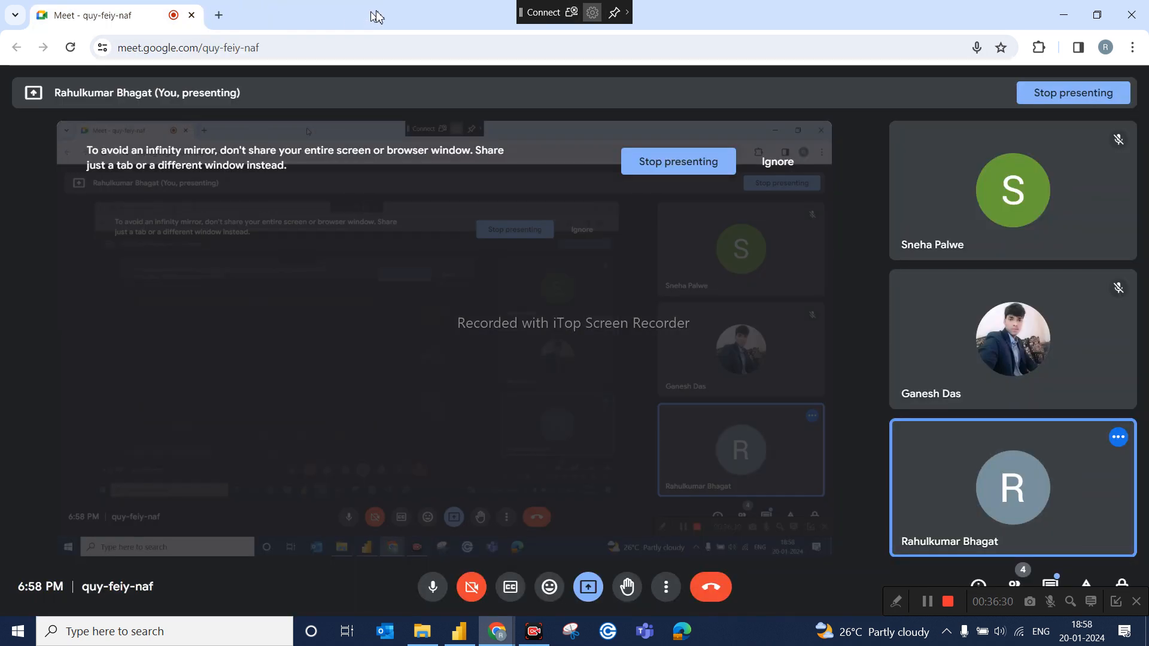
pyautogui.click(218, 15)
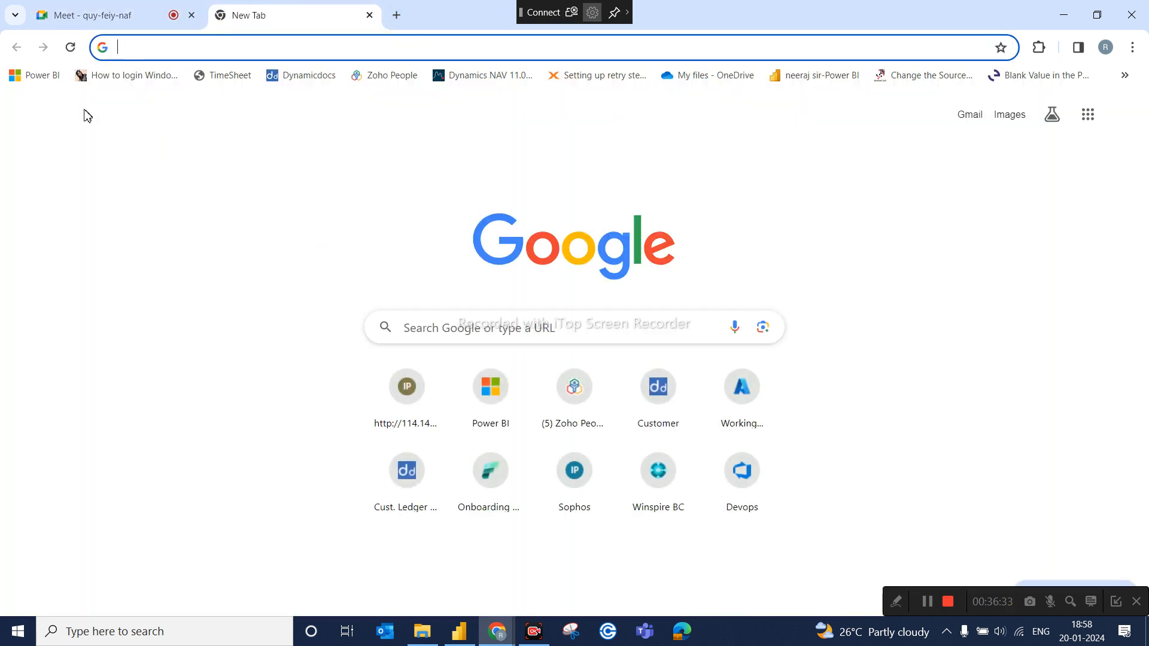
pyautogui.click(42, 76)
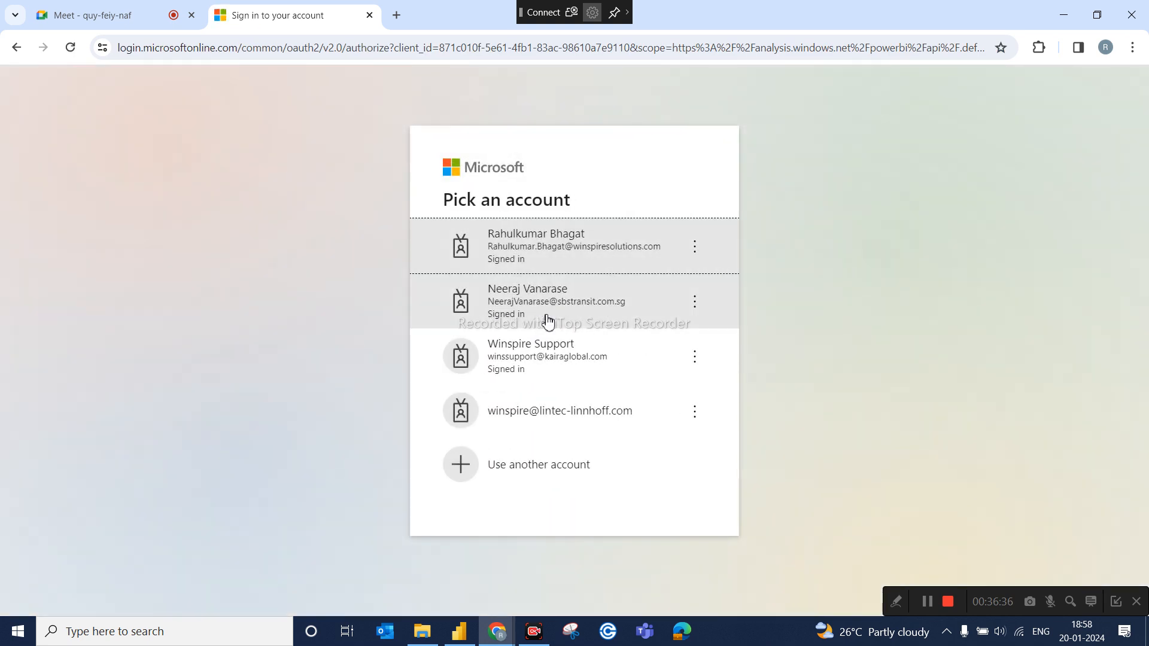
pyautogui.click(548, 321)
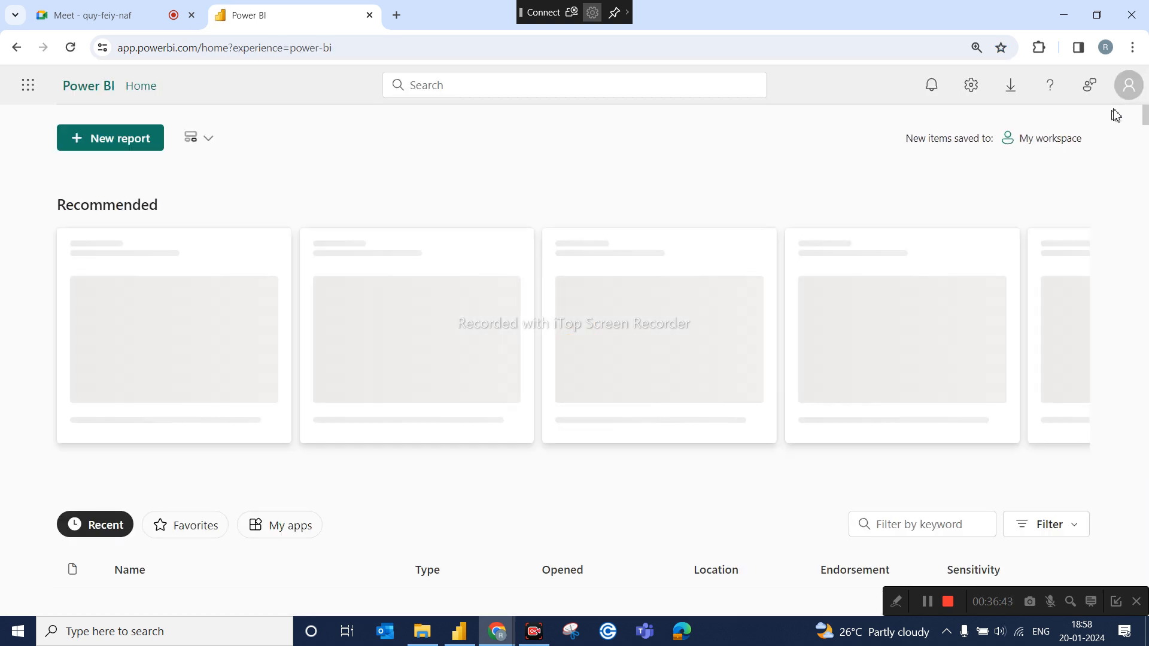
# Check the license type of the signed-in account in its account details and close them.
pyautogui.click(1128, 93)
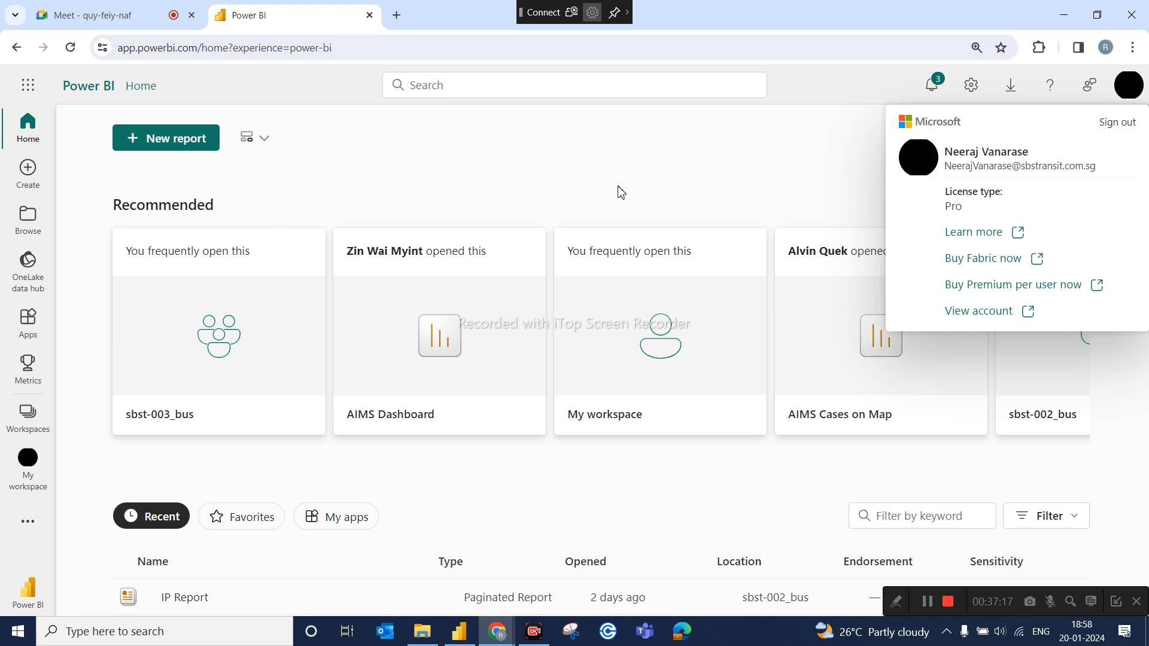
pyautogui.click(548, 172)
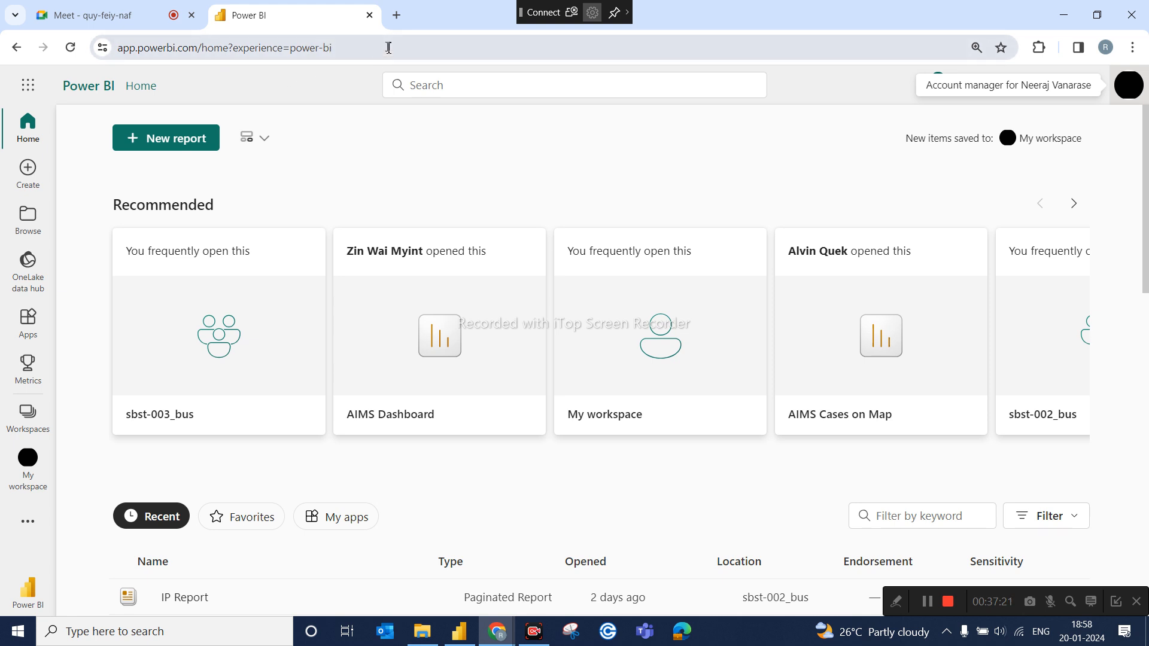
pyautogui.click(1130, 100)
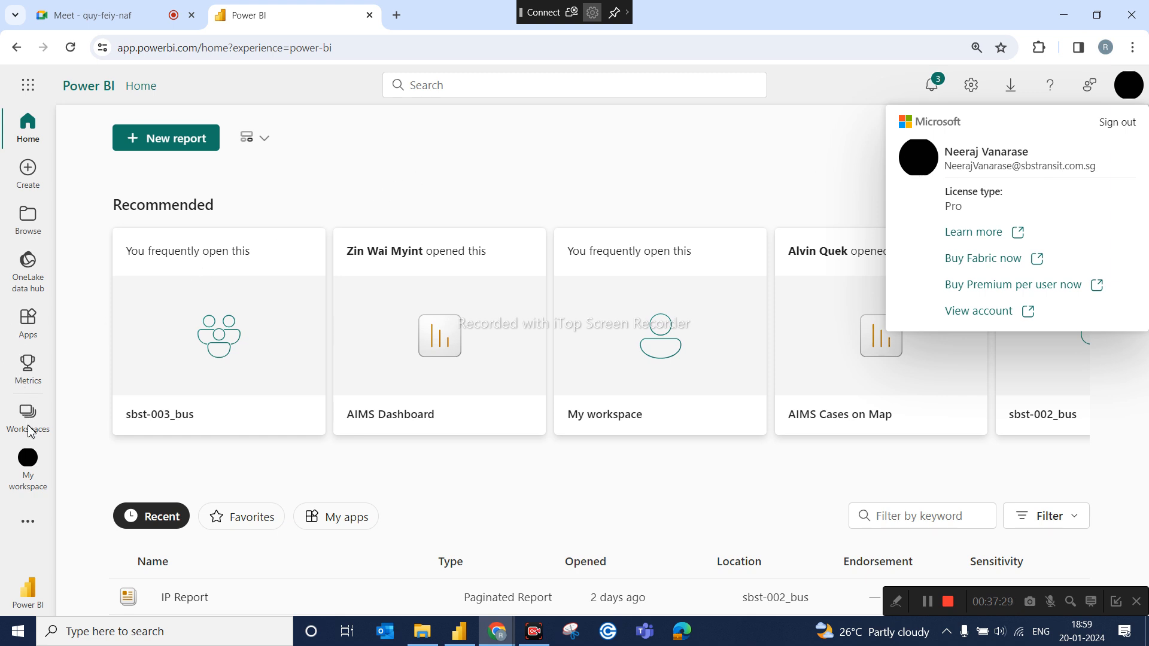
pyautogui.press('Escape')
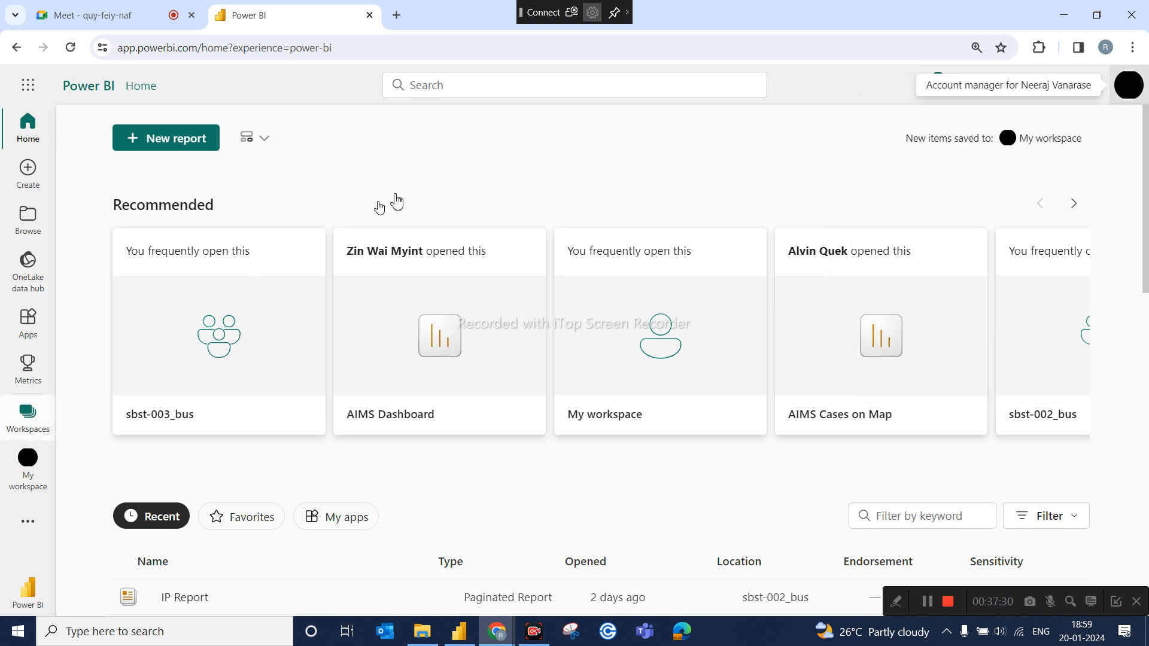
# Open the sbst-003_bus workspace, dismiss its app access notice and recheck the account's license type.
pyautogui.click(24, 418)
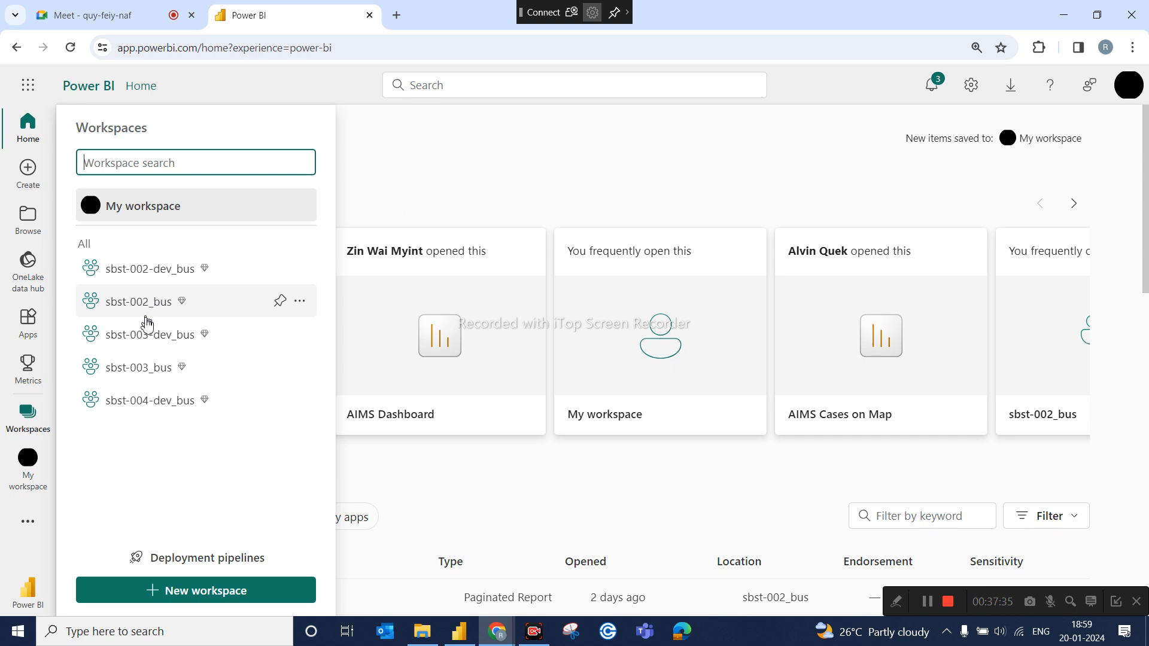
pyautogui.click(140, 380)
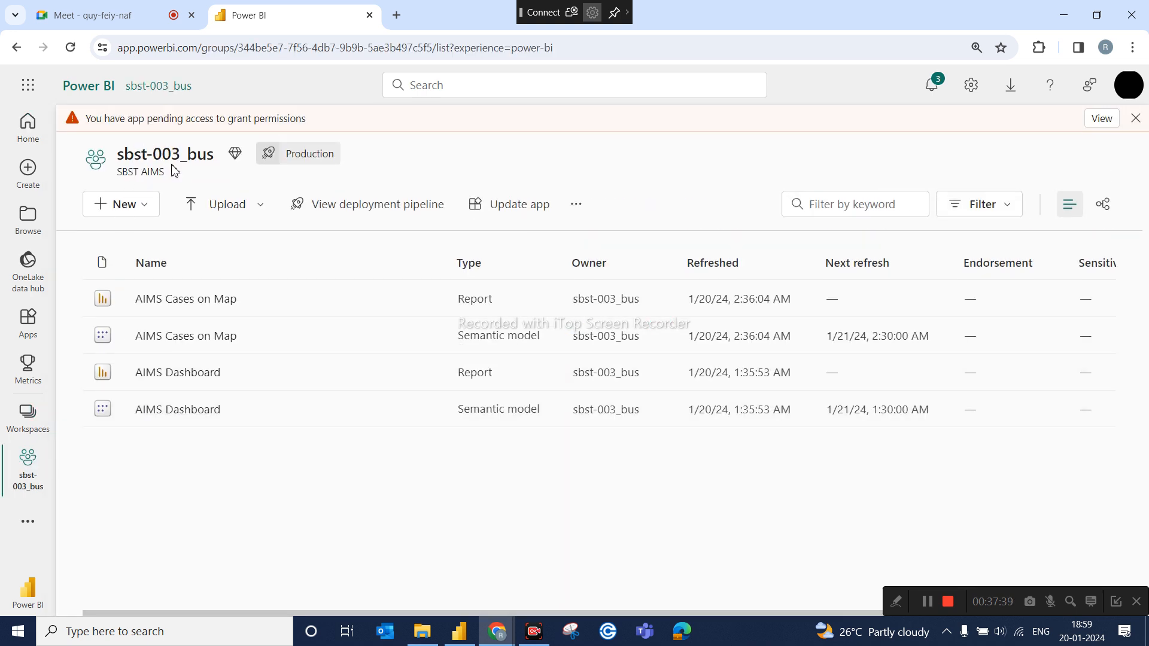
pyautogui.click(1135, 119)
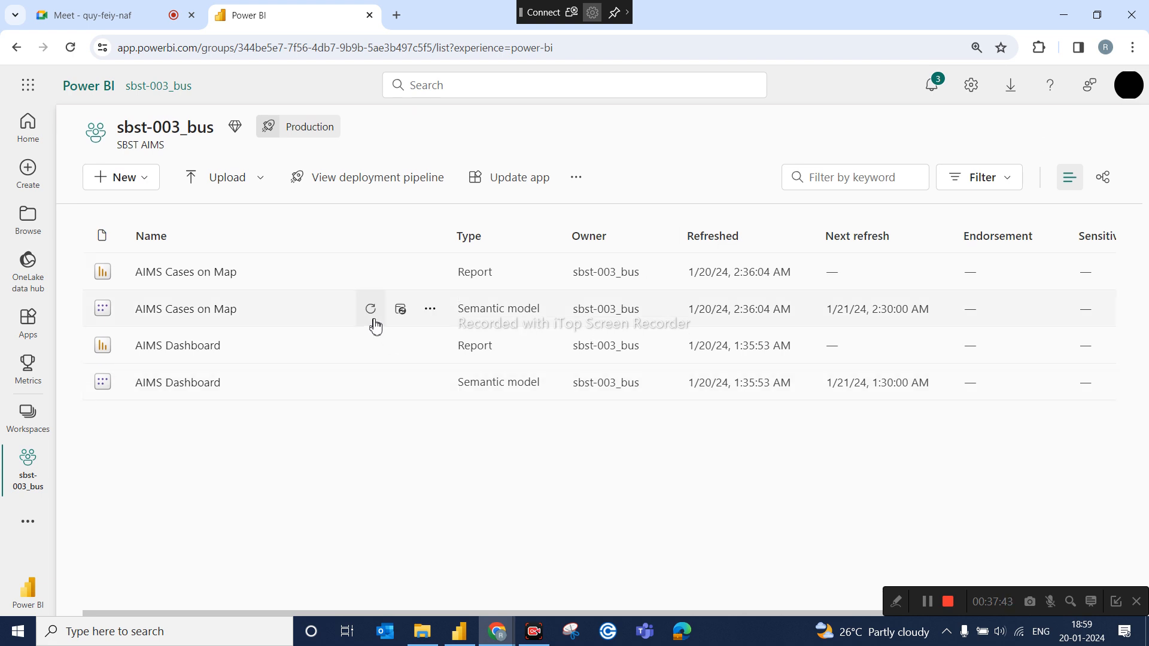
pyautogui.moveTo(235, 133)
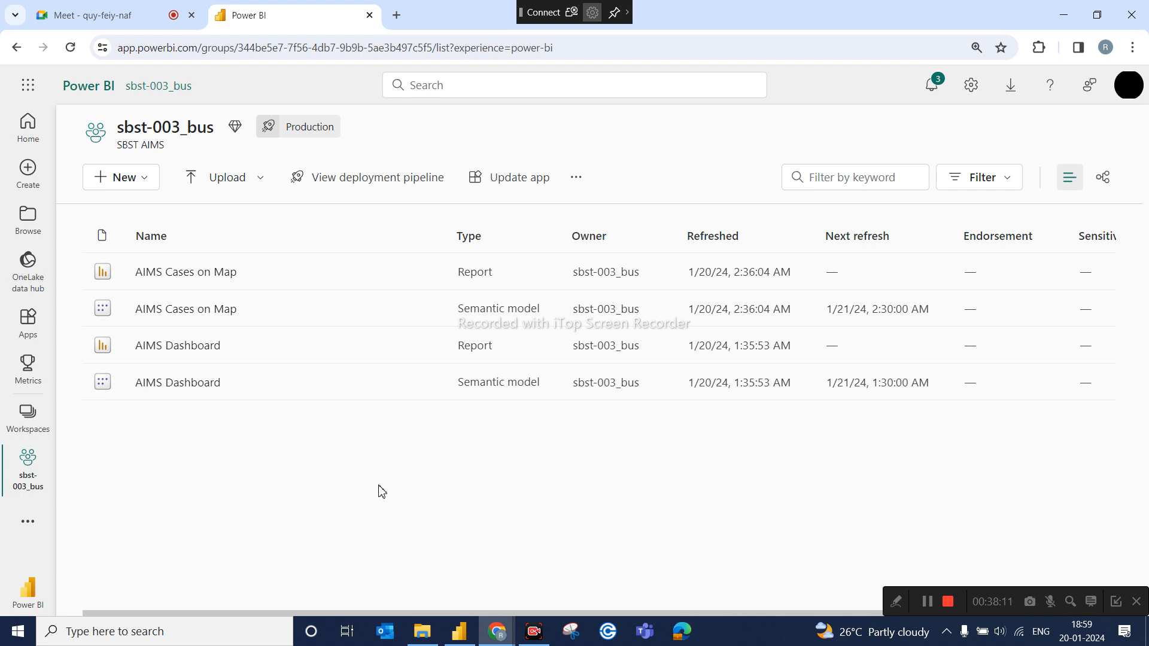
pyautogui.click(1125, 89)
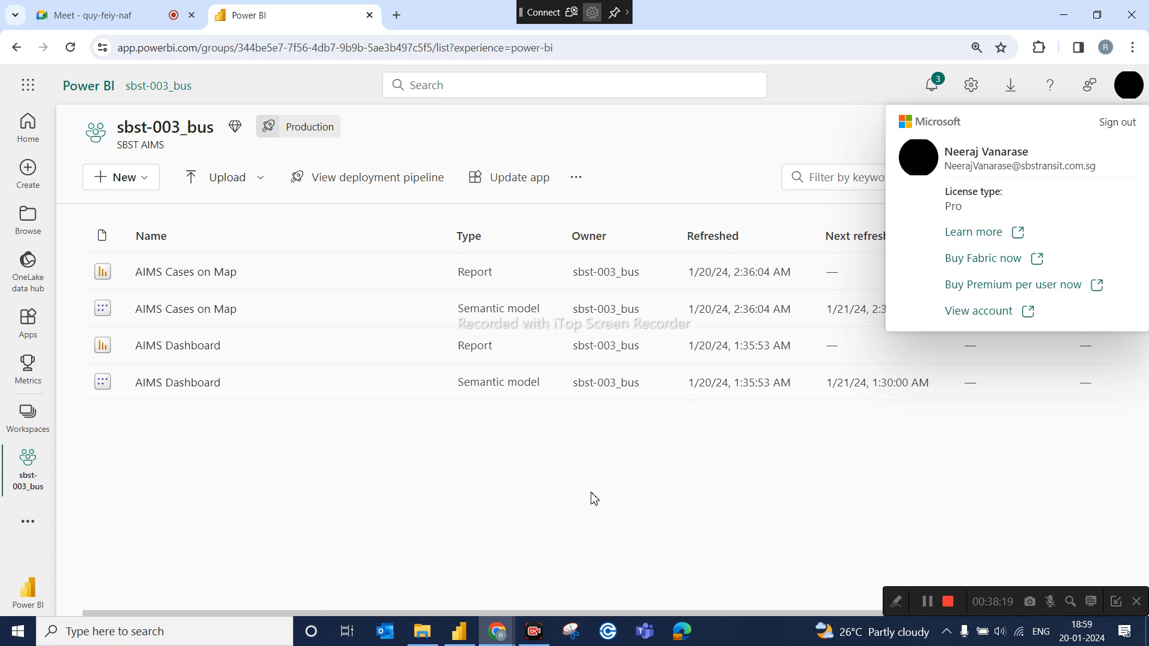
pyautogui.click(398, 15)
pyautogui.click(510, 329)
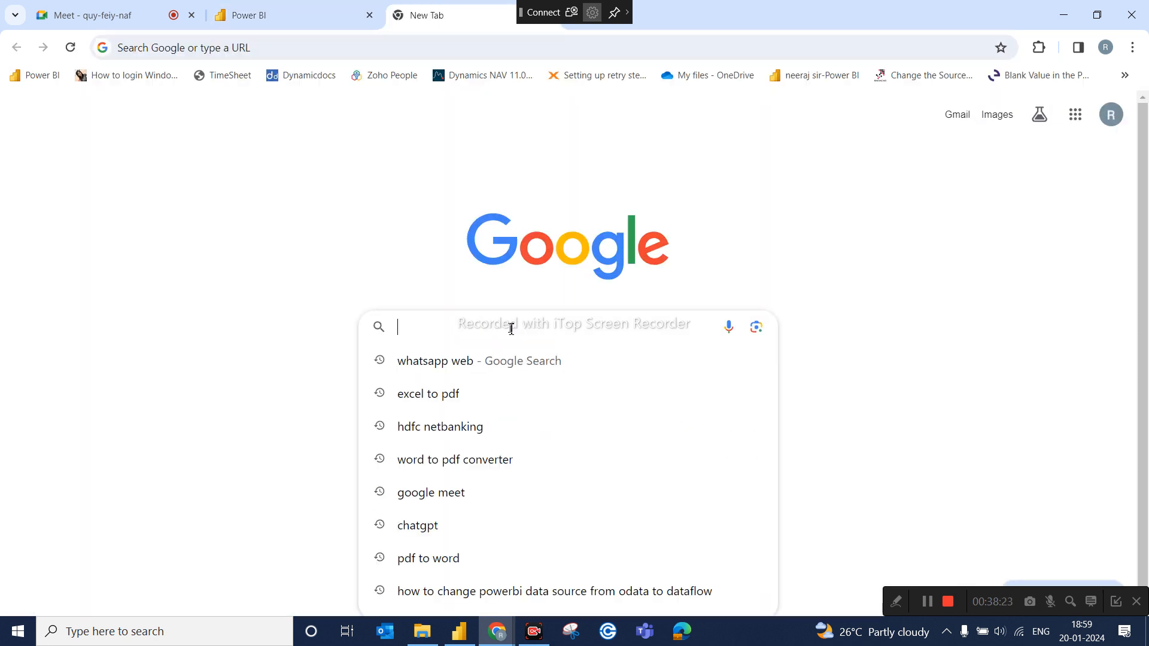
pyautogui.write('lice')
pyautogui.press('BackSpace')
pyautogui.press('BackSpace')
pyautogui.press('BackSpace')
pyautogui.press('BackSpace')
pyautogui.write('power')
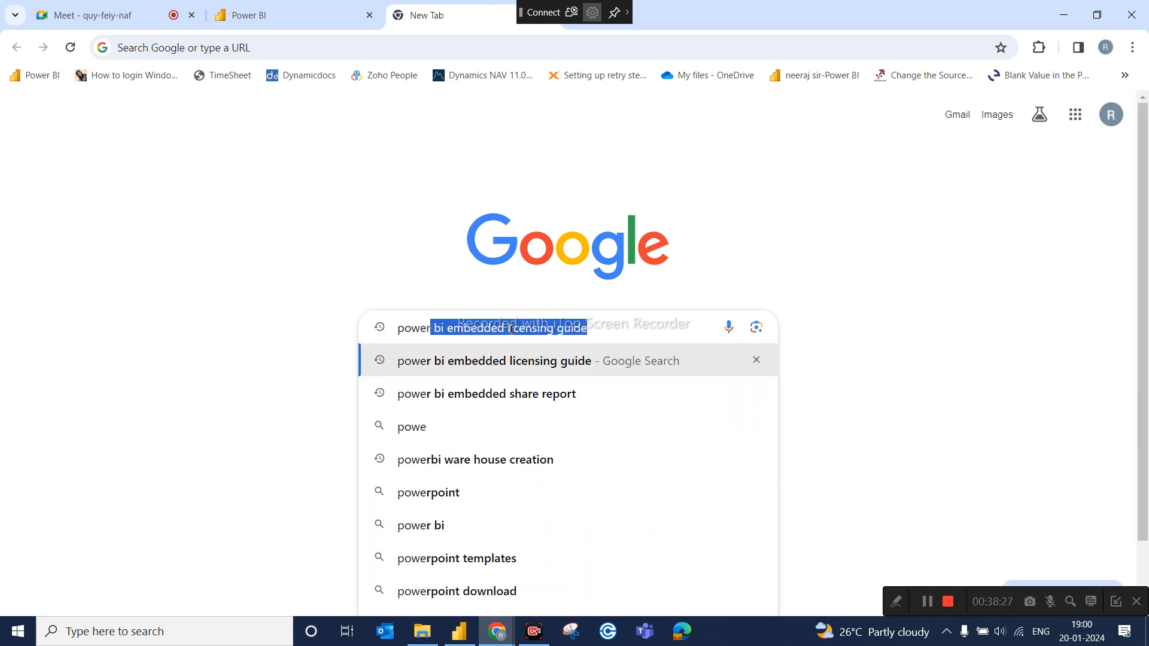
pyautogui.write('BI')
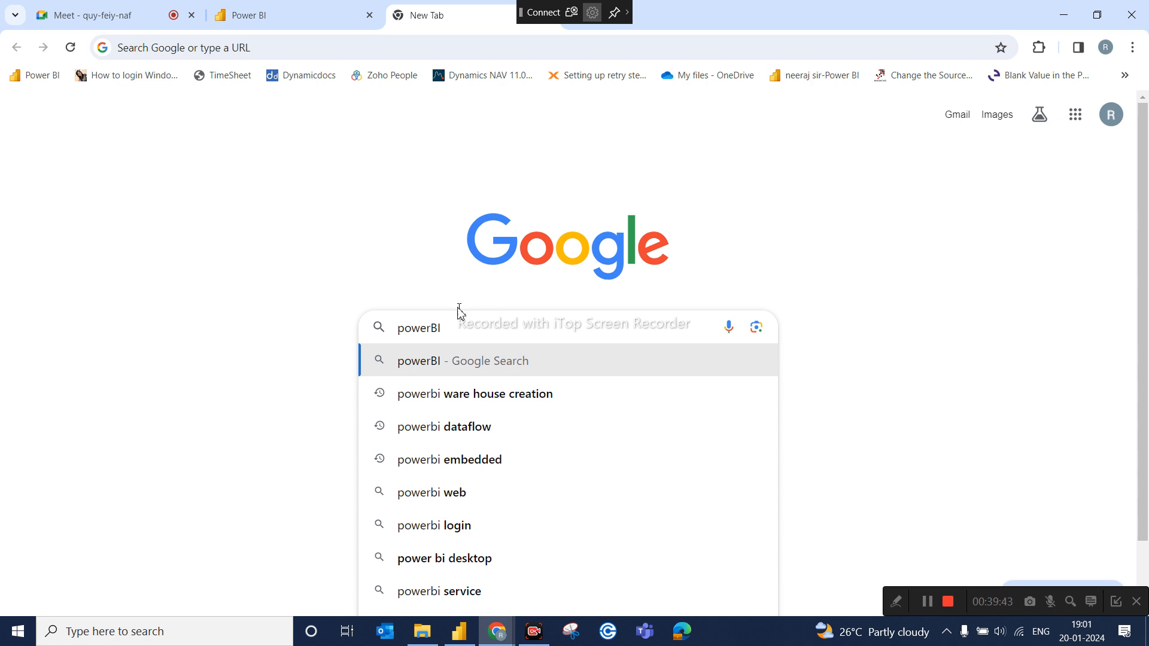
pyautogui.click(295, 10)
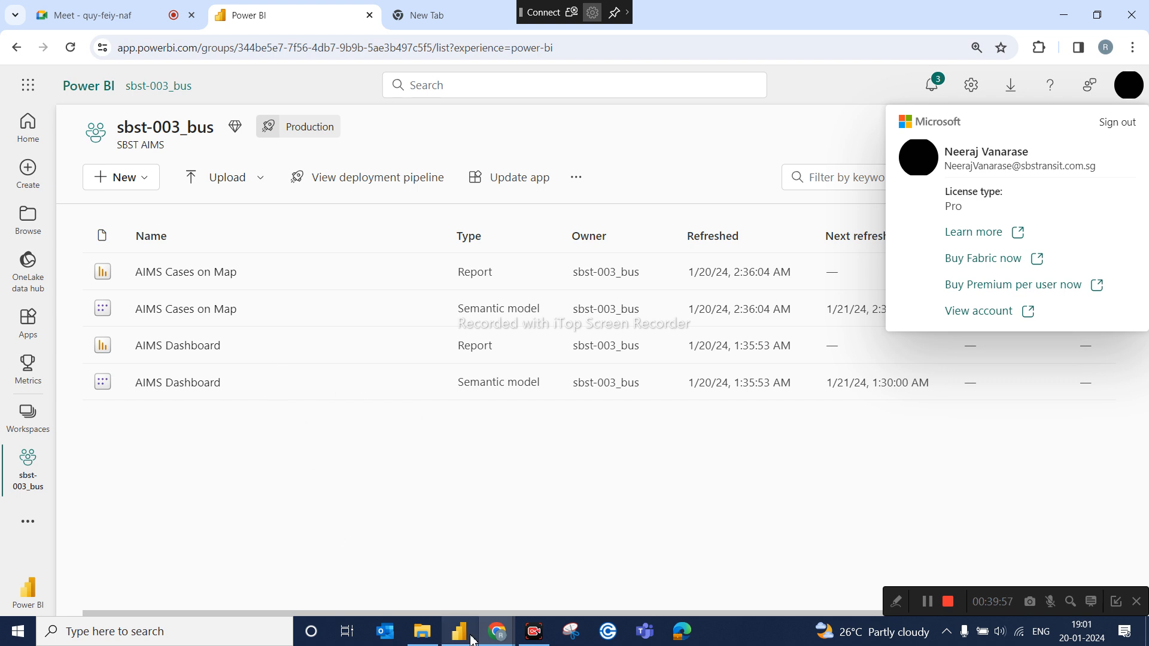
# Preview the Dummy 2 window in Power BI Desktop and close the Power BI service tab in Chrome.
pyautogui.moveTo(471, 639)
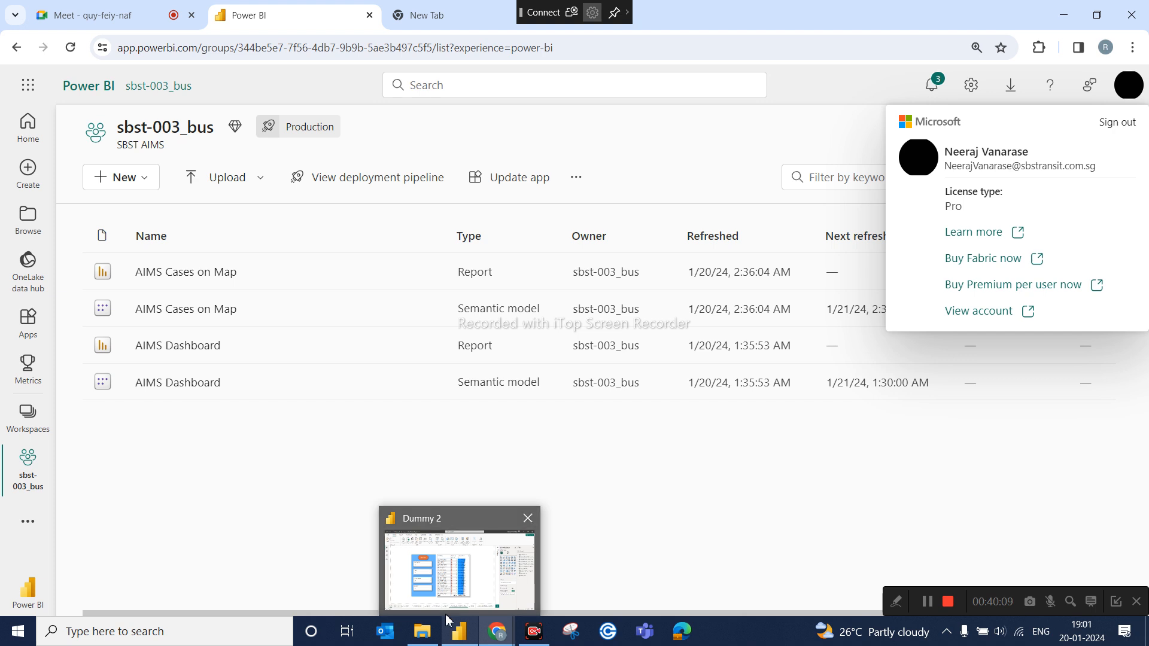
pyautogui.click(447, 618)
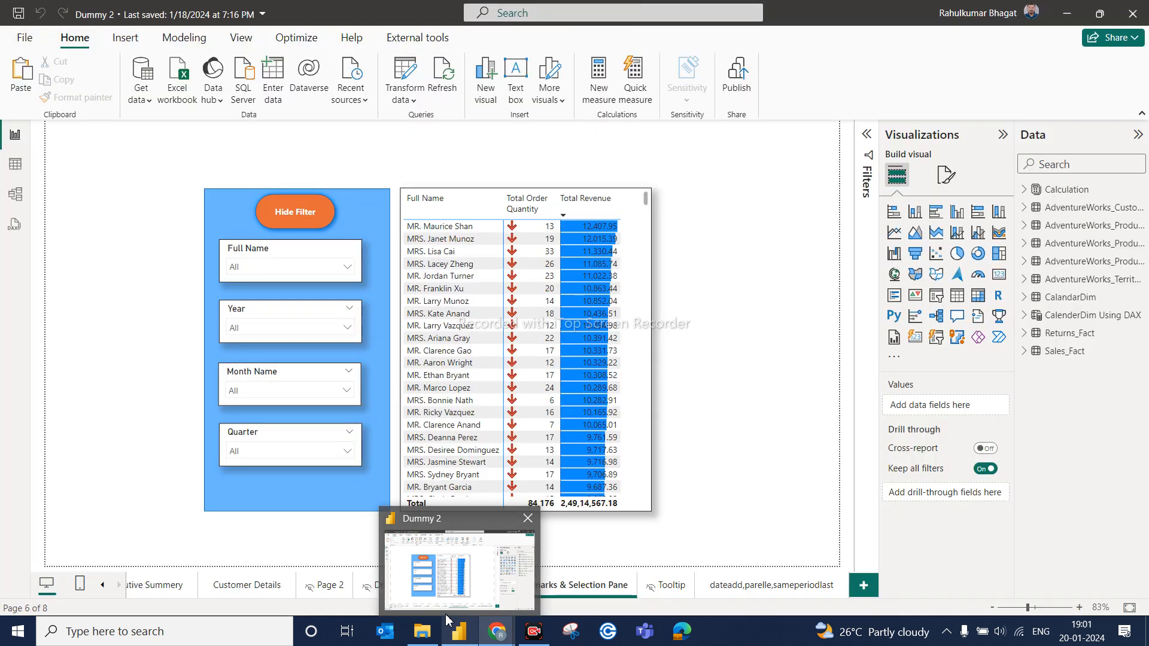
pyautogui.click(447, 618)
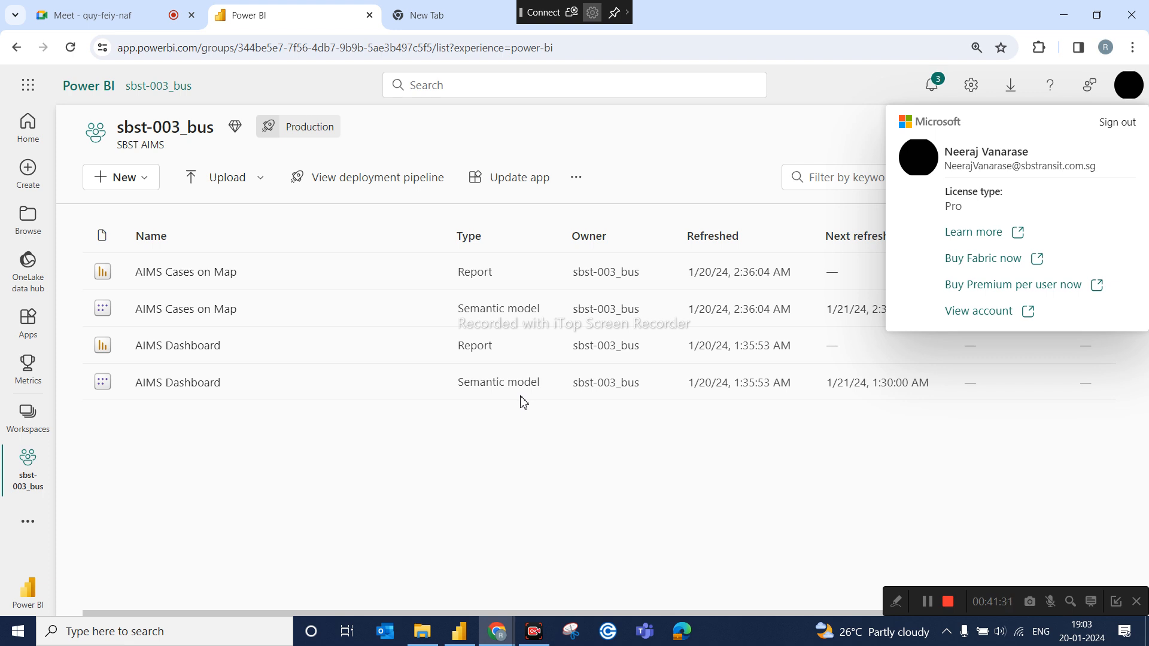
pyautogui.click(398, 484)
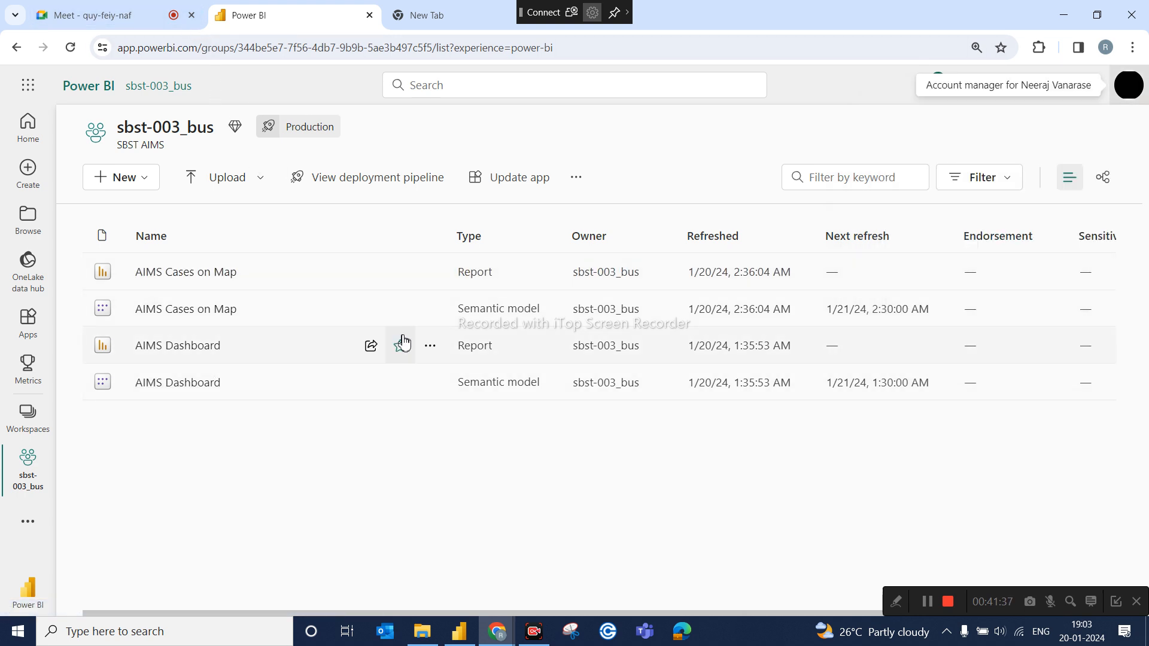
pyautogui.click(377, 17)
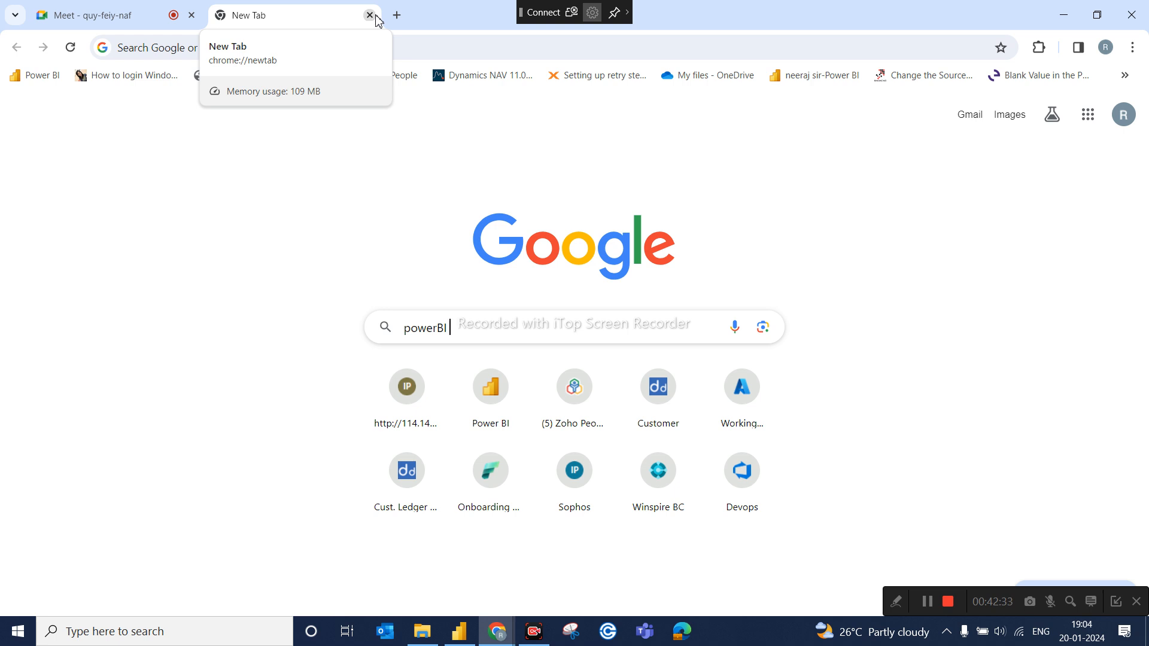
# Check the Google Meet tab, switch to Power BI Desktop and open the dateadd,parelle,sameperiodlast page.
pyautogui.click(150, 23)
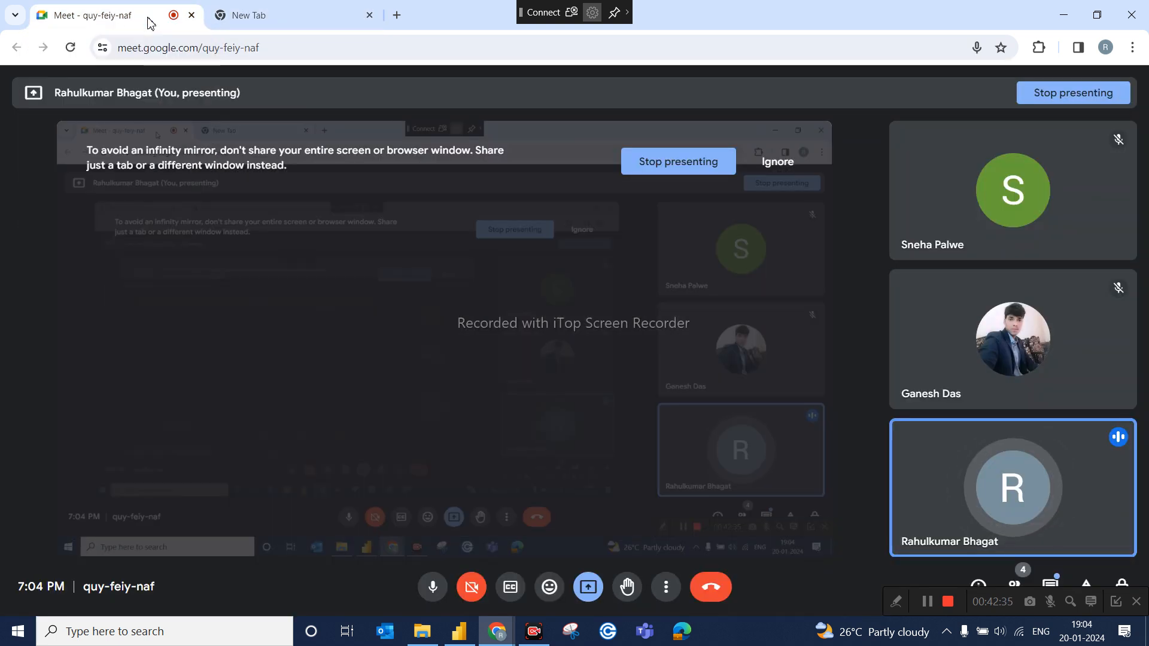
pyautogui.click(443, 639)
pyautogui.click(443, 639)
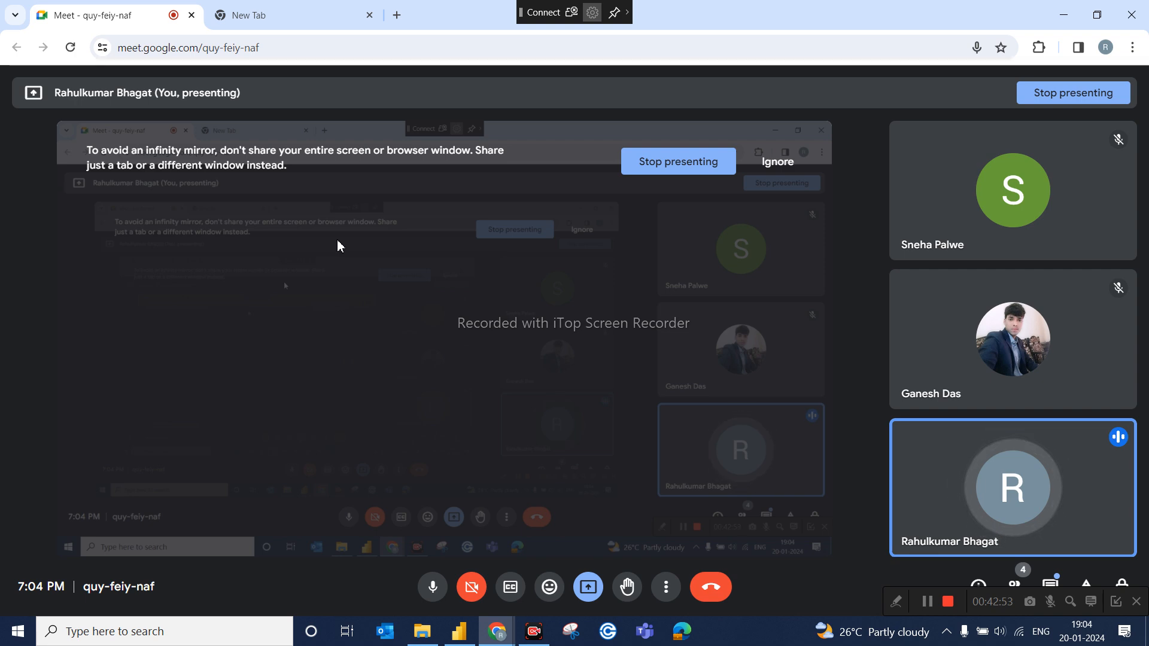
pyautogui.click(462, 635)
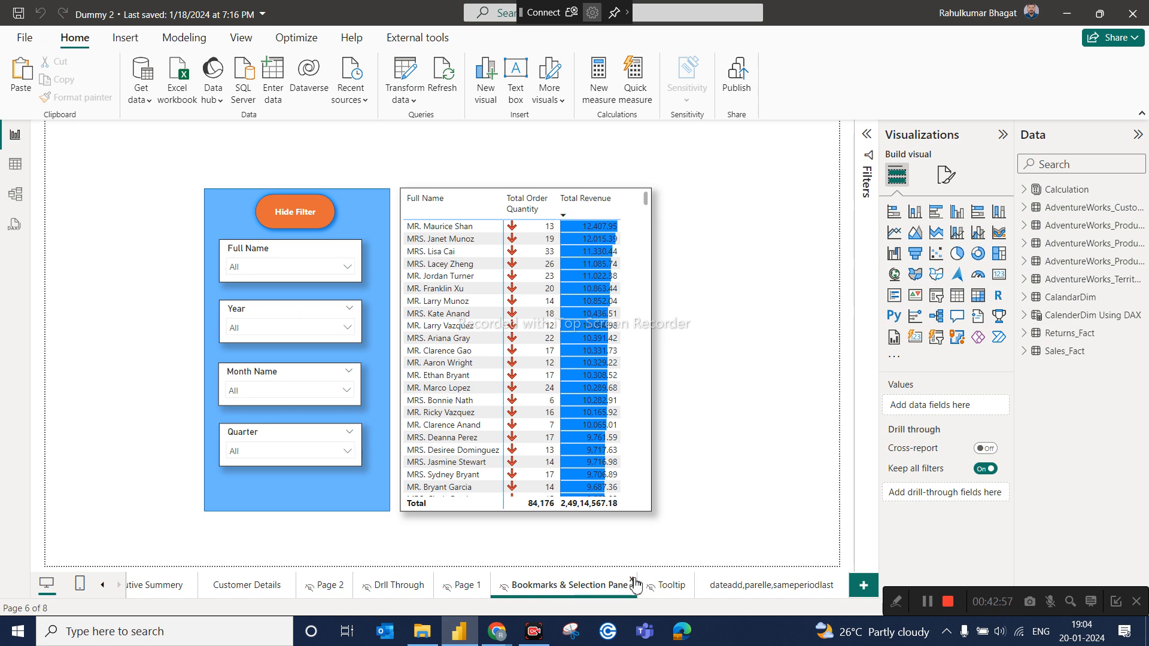
pyautogui.click(783, 589)
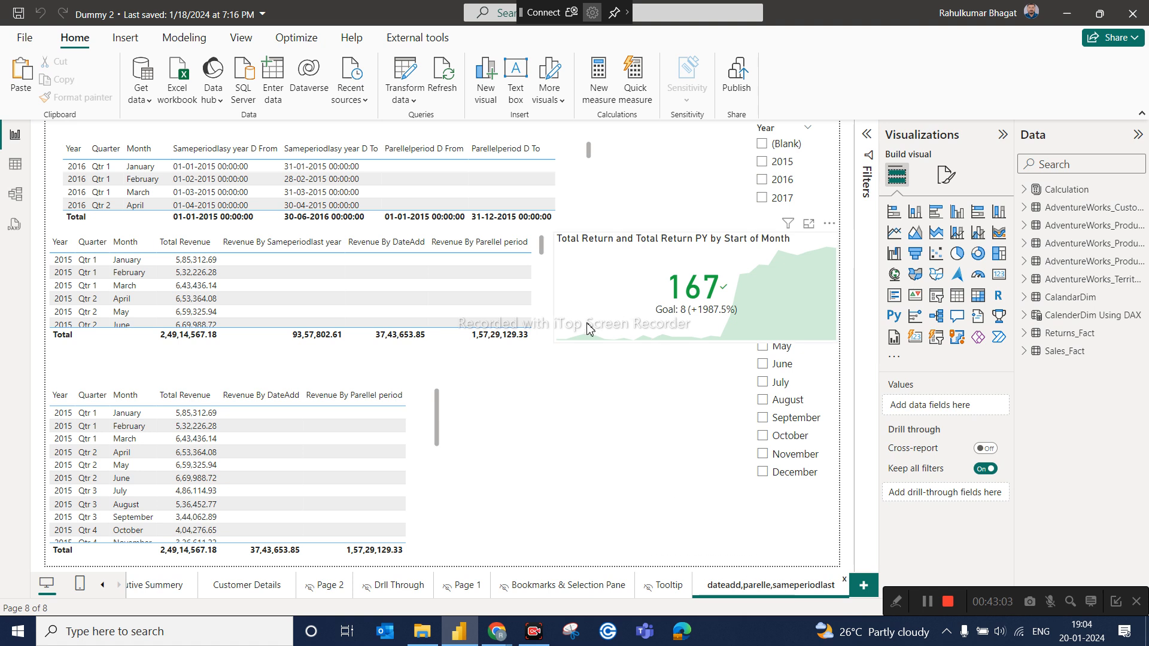
# Shrink the Total Return and Total Return PY KPI visual and place it beside the lower revenue table, beneath its former spot.
pyautogui.click(815, 326)
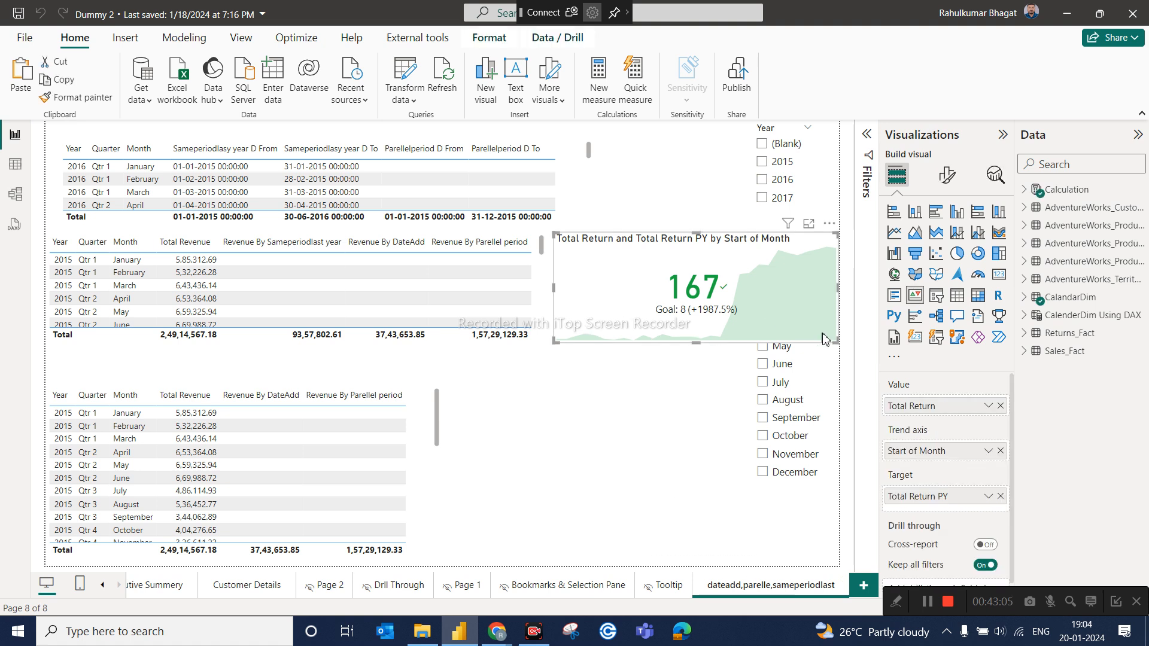
pyautogui.moveTo(836, 341); pyautogui.dragTo(709, 360)
pyautogui.moveTo(666, 280); pyautogui.dragTo(688, 411)
pyautogui.click(670, 288)
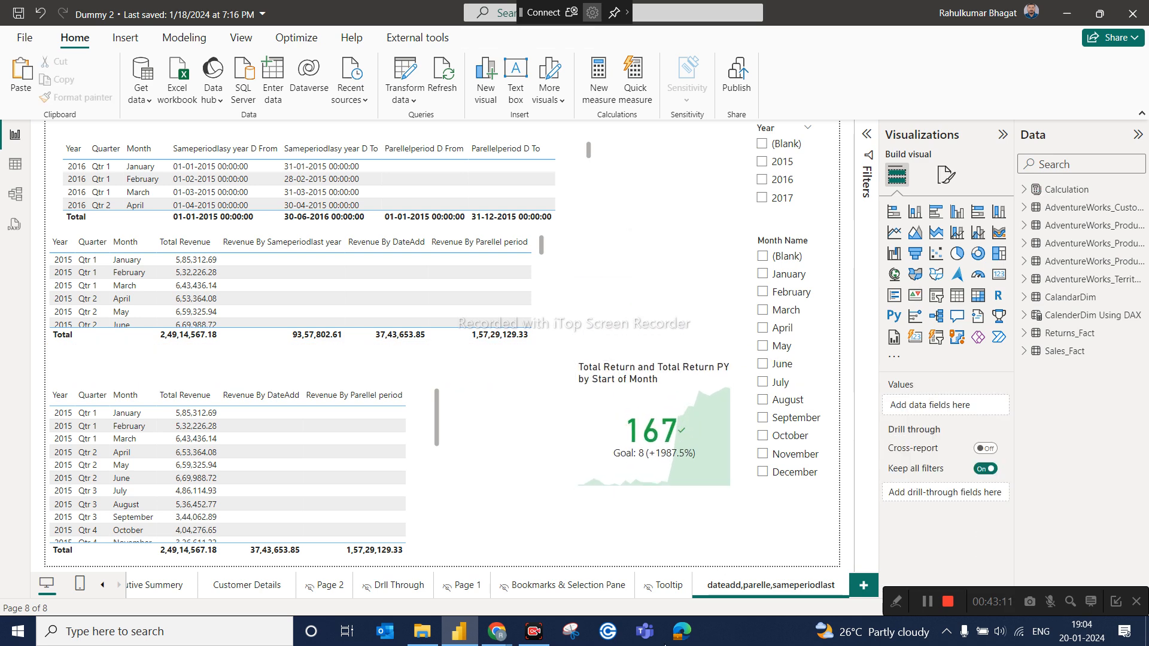
pyautogui.click(465, 638)
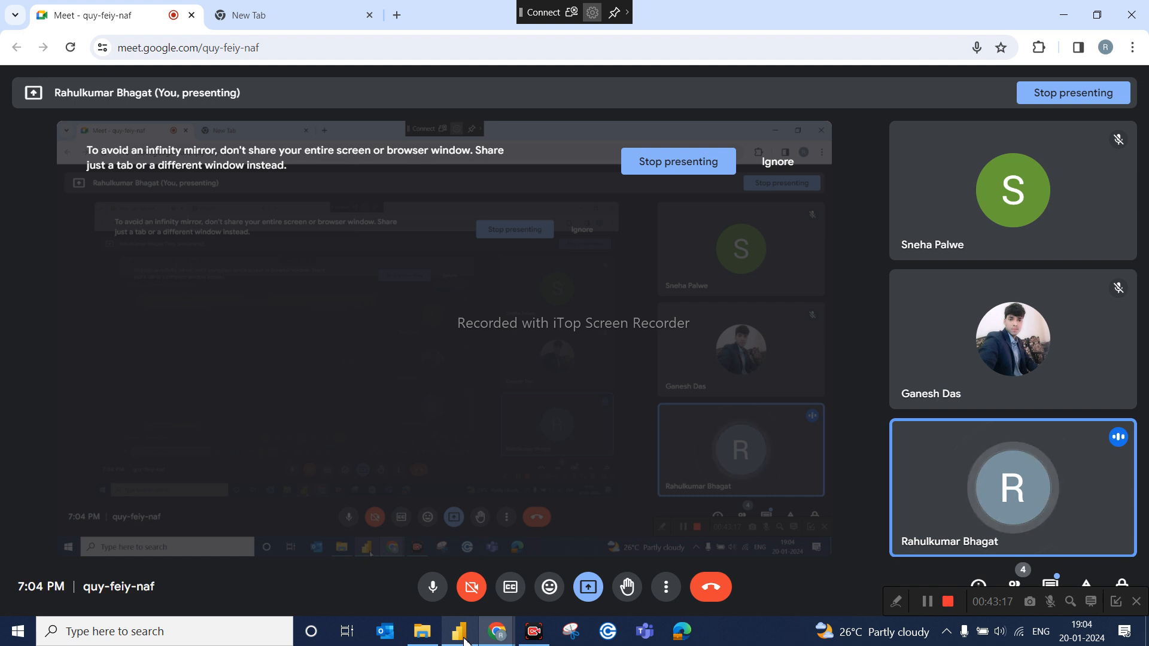
pyautogui.click(329, 25)
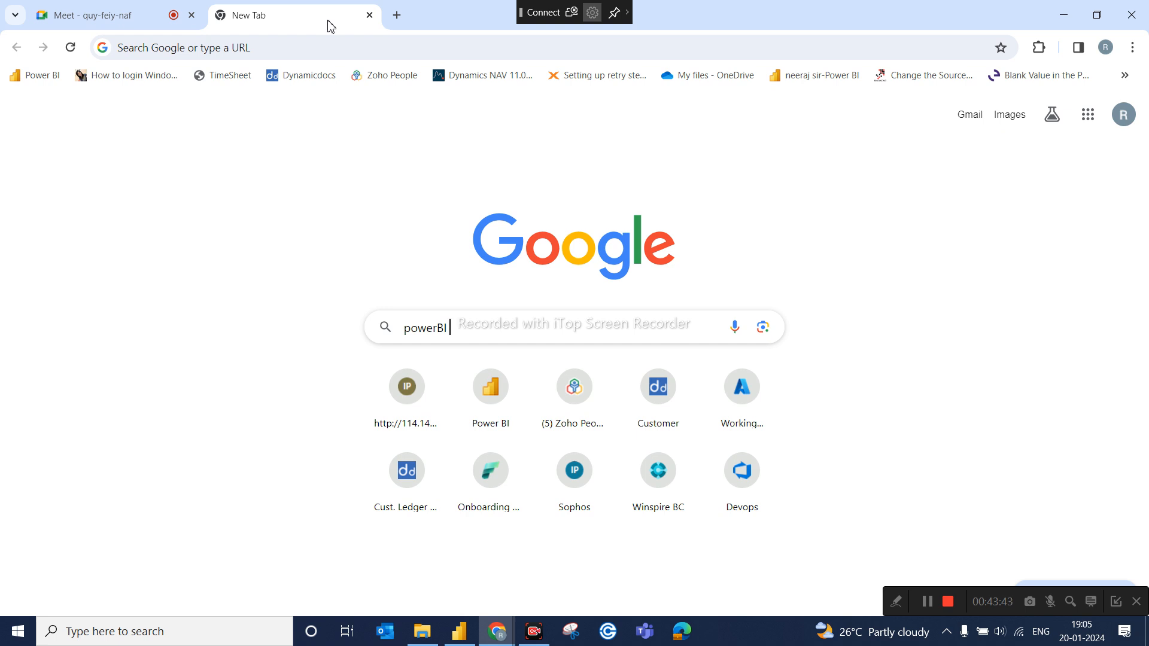
pyautogui.click(370, 18)
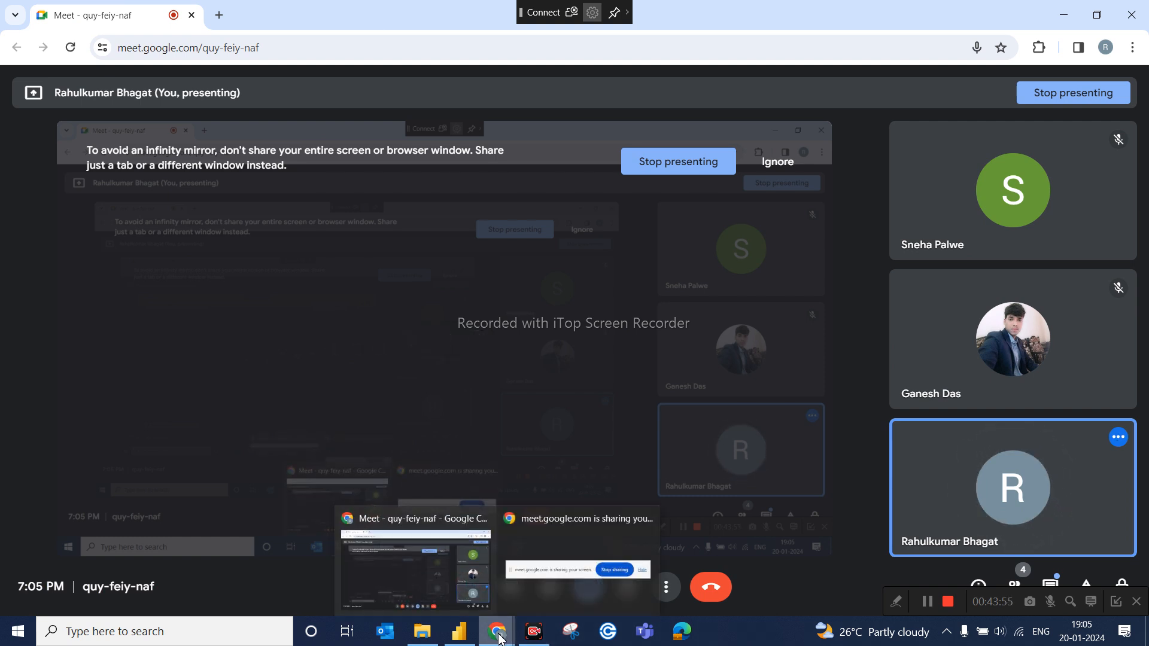
pyautogui.click(460, 635)
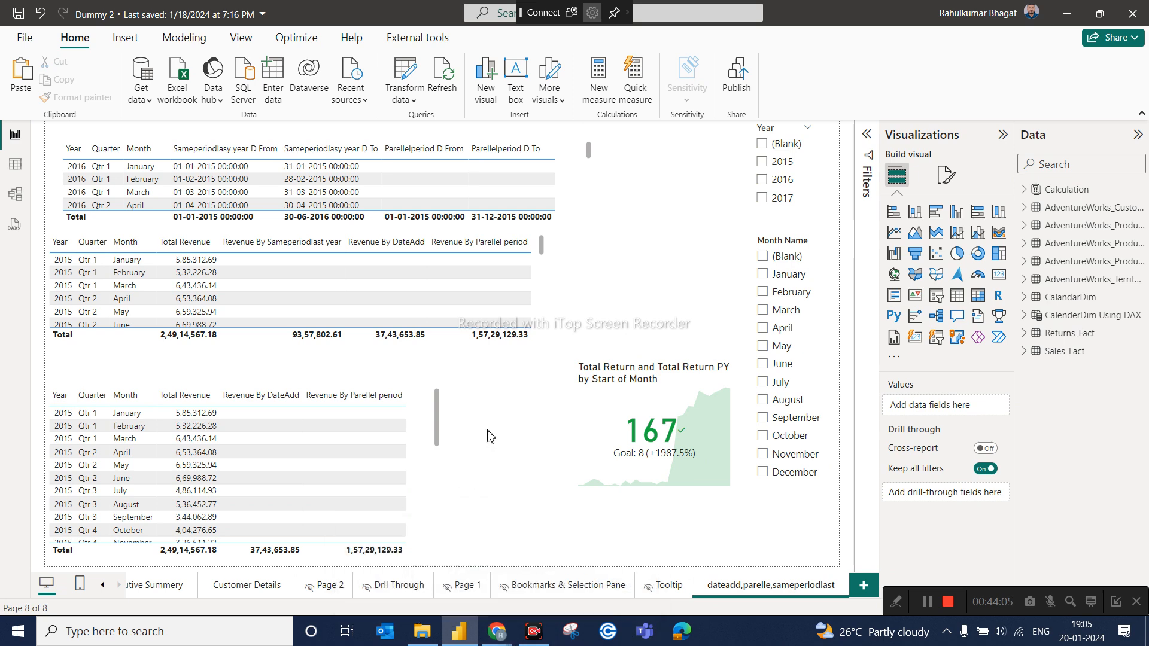
# Switch to Chrome, open the Power BI service in a new tab and sign in with the winspiresolutions.com account.
pyautogui.moveTo(497, 631)
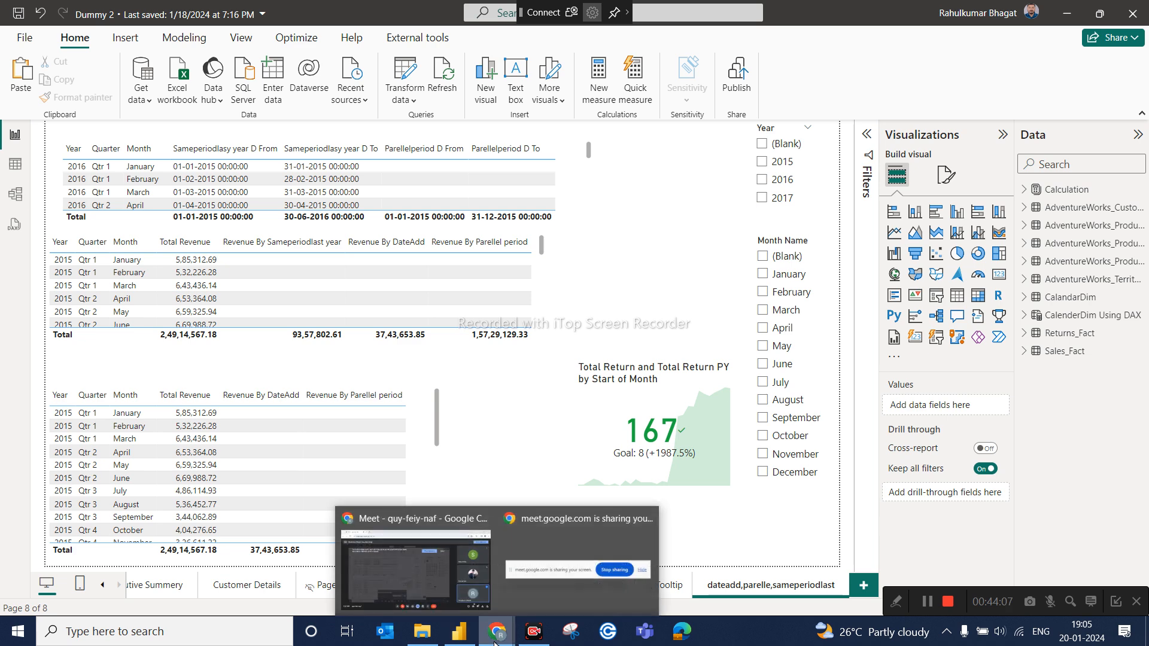
pyautogui.click(429, 557)
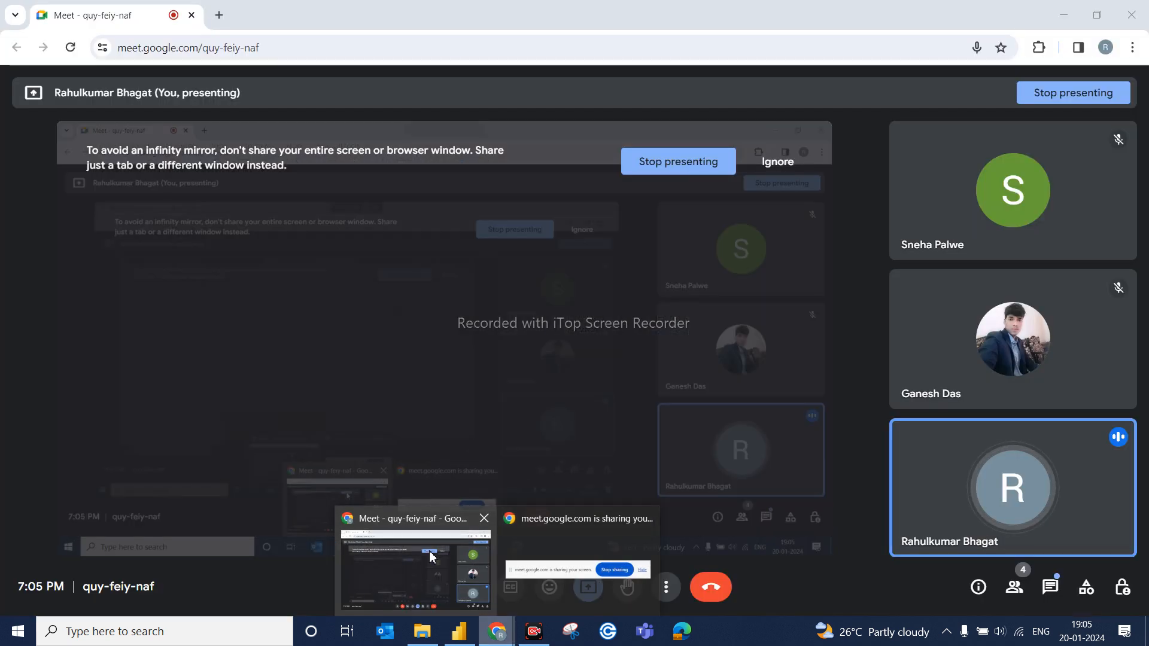
pyautogui.click(220, 20)
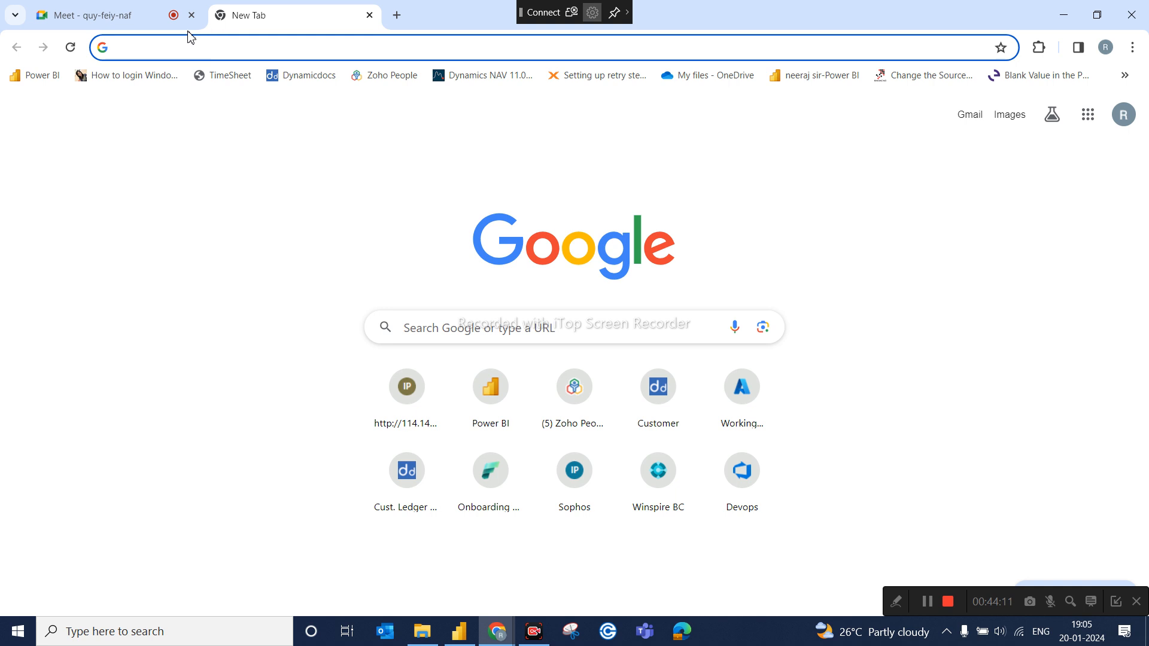
pyautogui.click(53, 77)
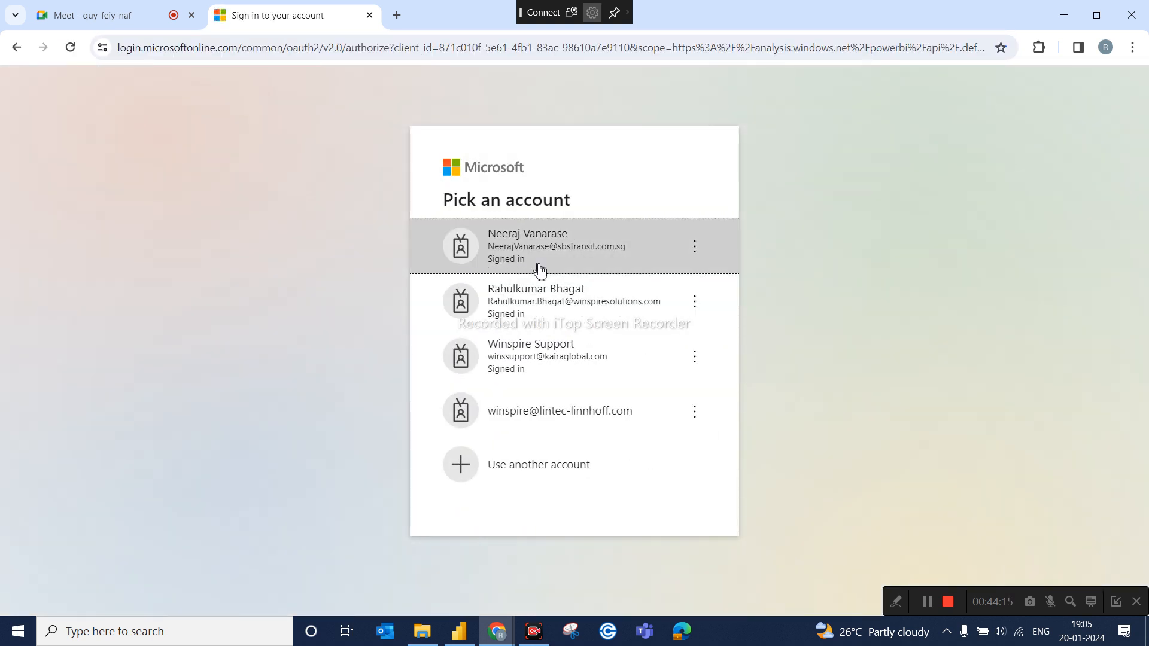
pyautogui.click(538, 304)
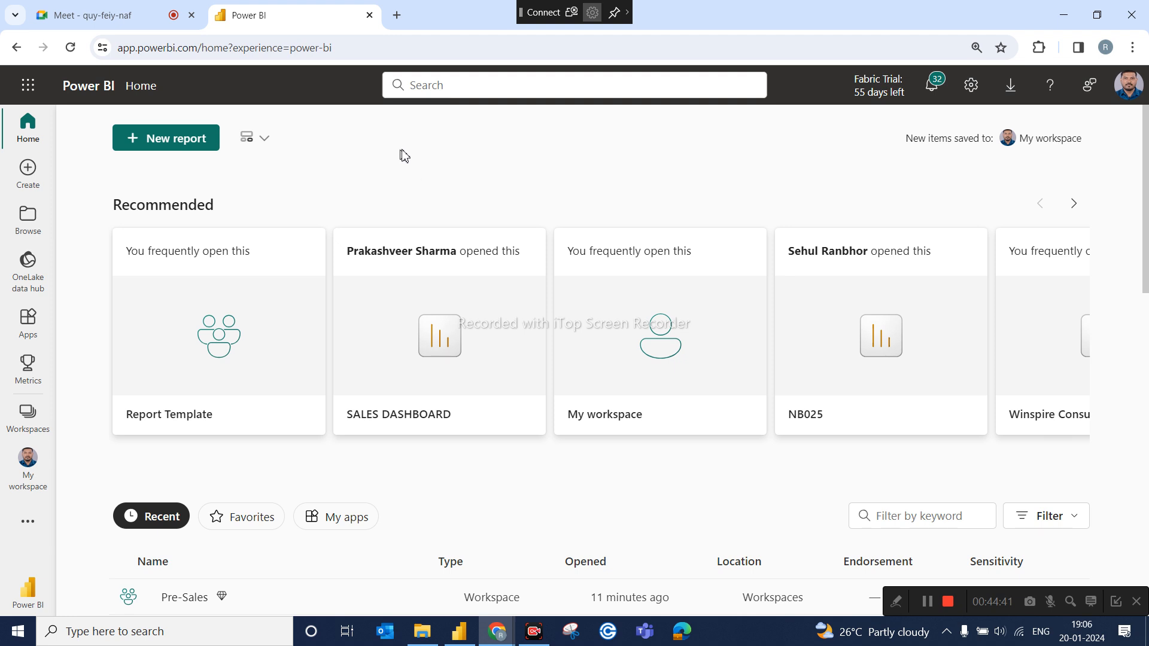
# Switch to Power BI Desktop, look through the view and external tools commands, and open the Executive Summary page.
pyautogui.click(463, 639)
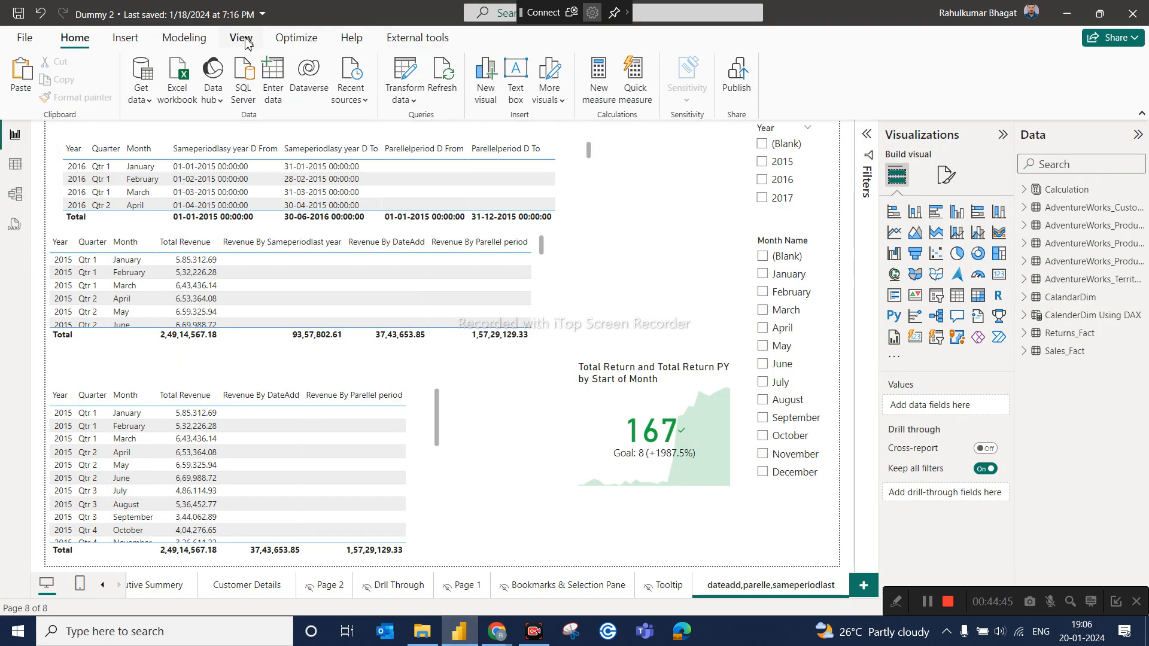
pyautogui.click(242, 38)
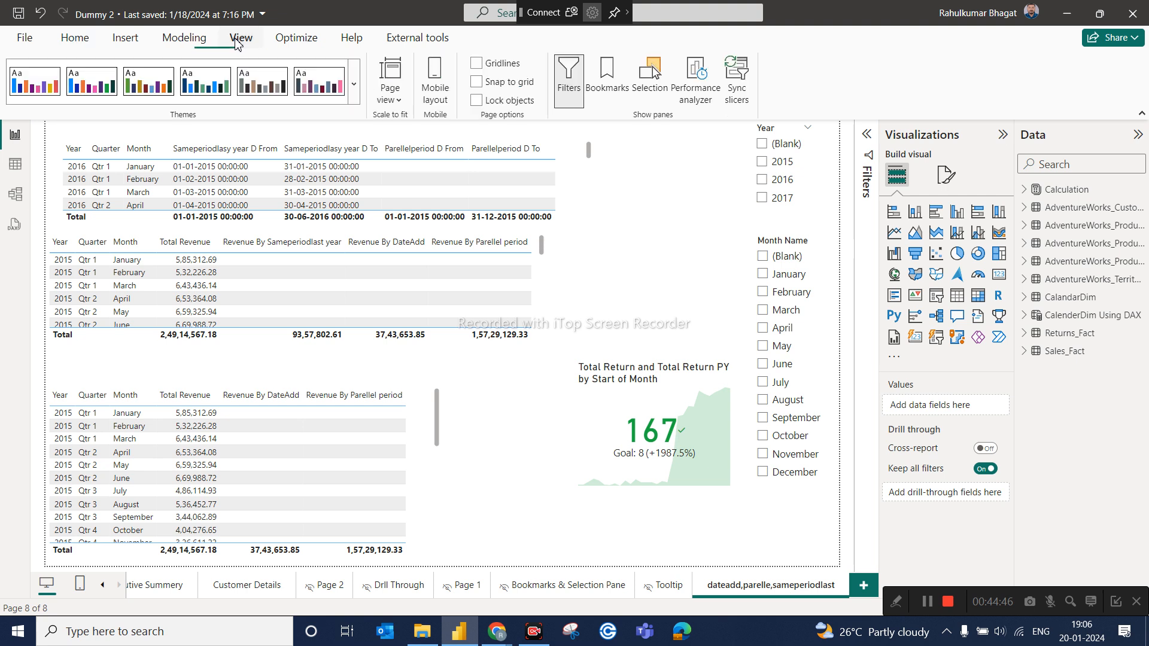
pyautogui.click(395, 38)
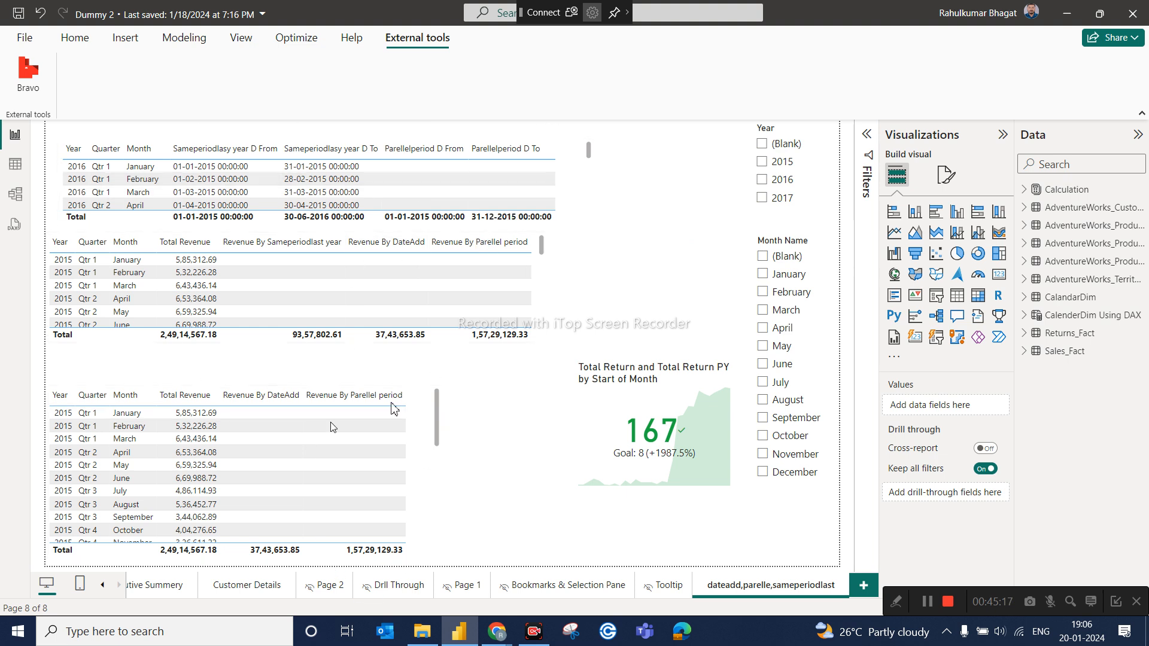
pyautogui.click(161, 587)
pyautogui.click(75, 37)
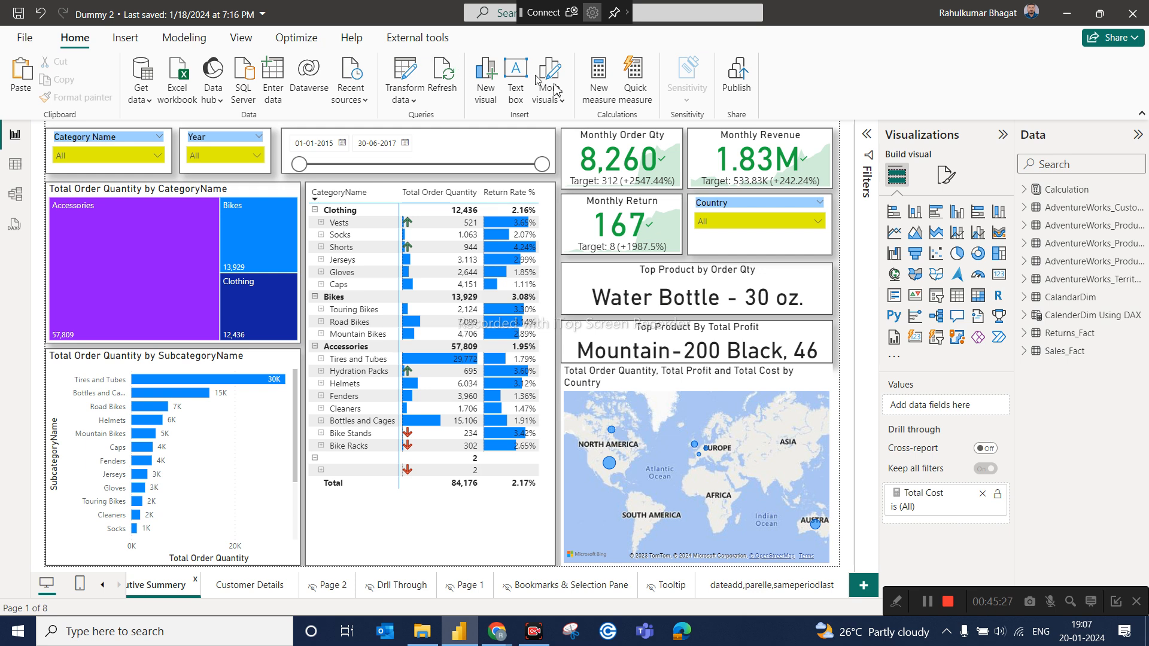
# Open Performance analyzer for the Executive Summary page and start recording.
pyautogui.click(314, 43)
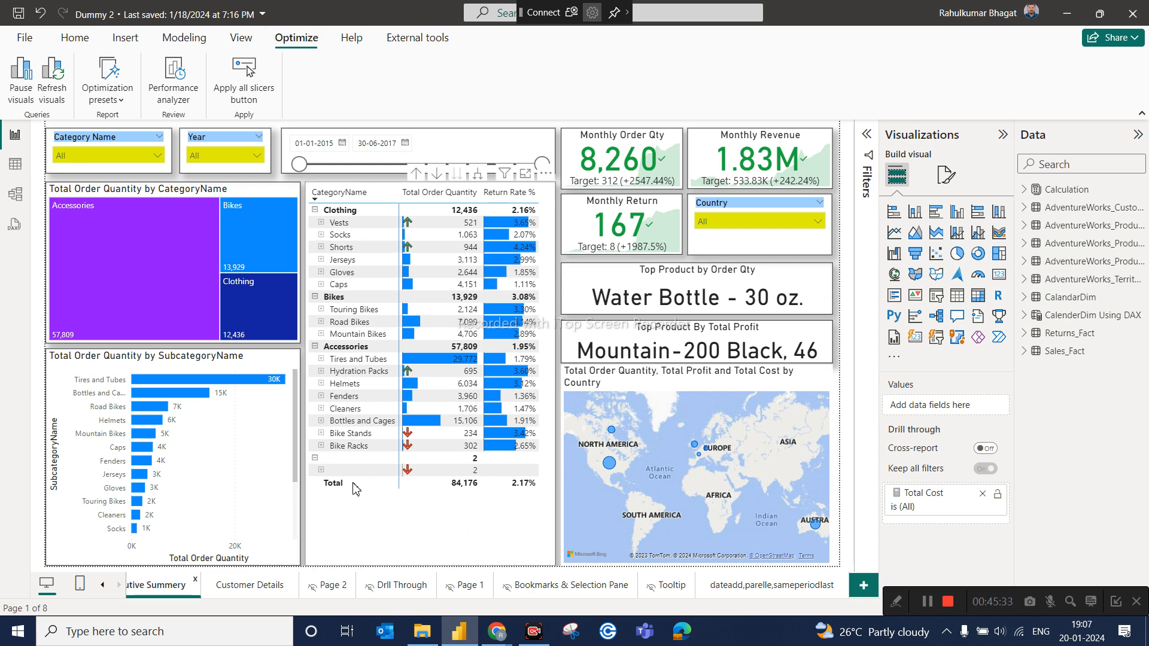
pyautogui.click(372, 522)
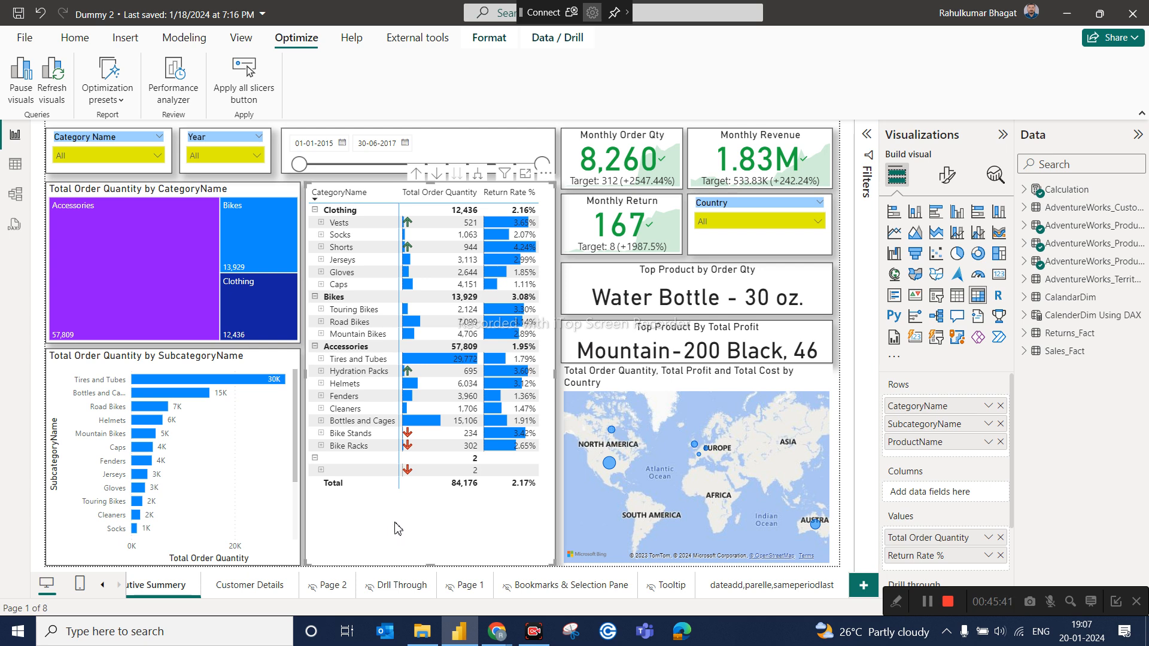
pyautogui.click(174, 90)
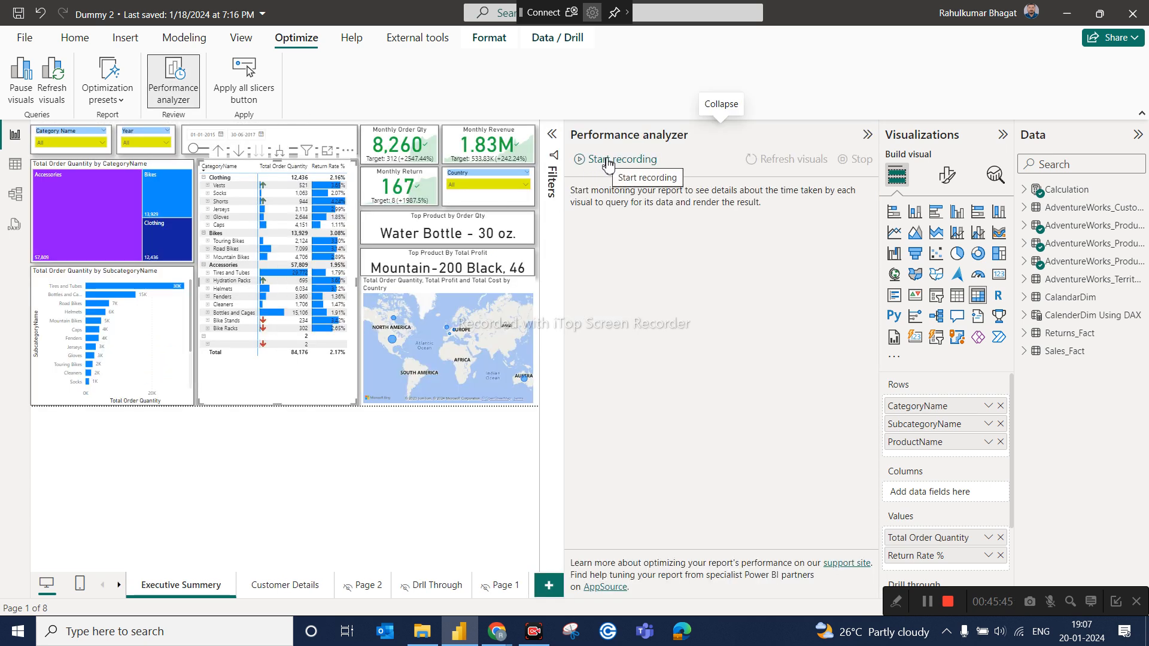
pyautogui.click(608, 163)
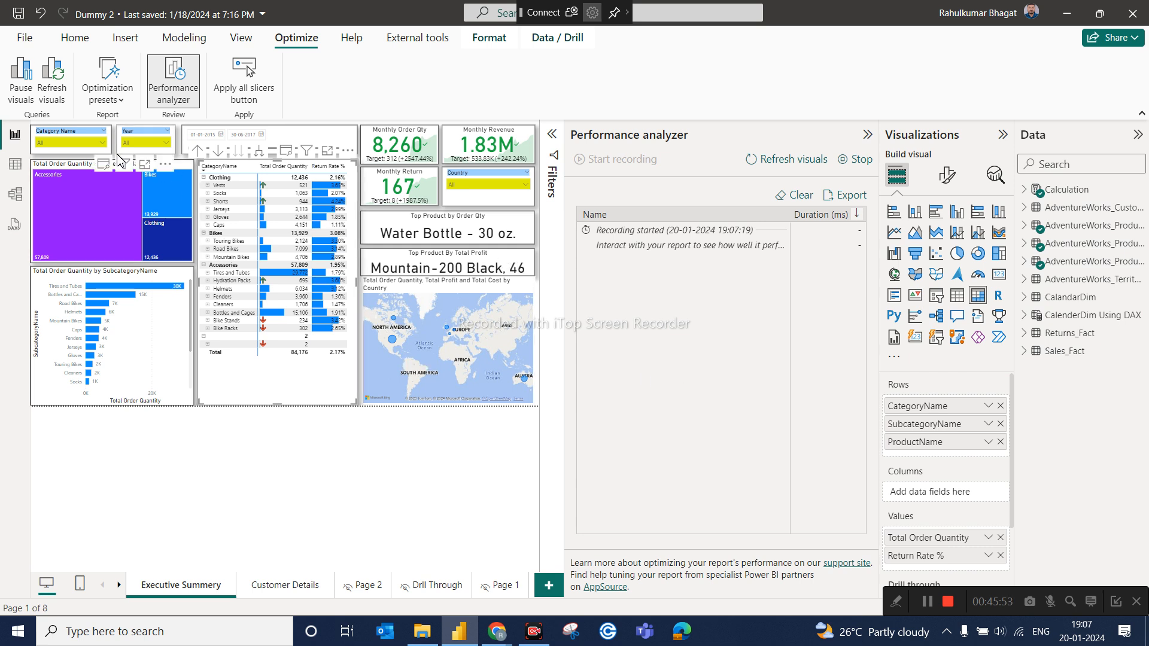
# Filter the Category Name slicer to Accessories to record the visuals' load times and clear the recorded results.
pyautogui.click(105, 143)
pyautogui.click(73, 167)
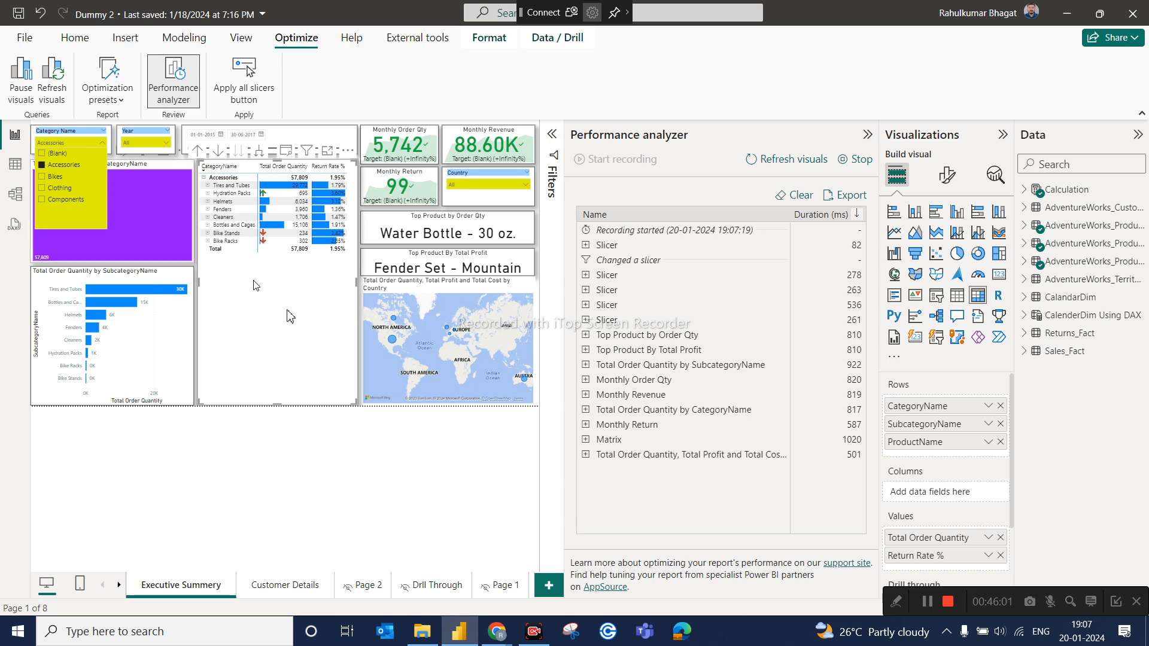
pyautogui.click(315, 456)
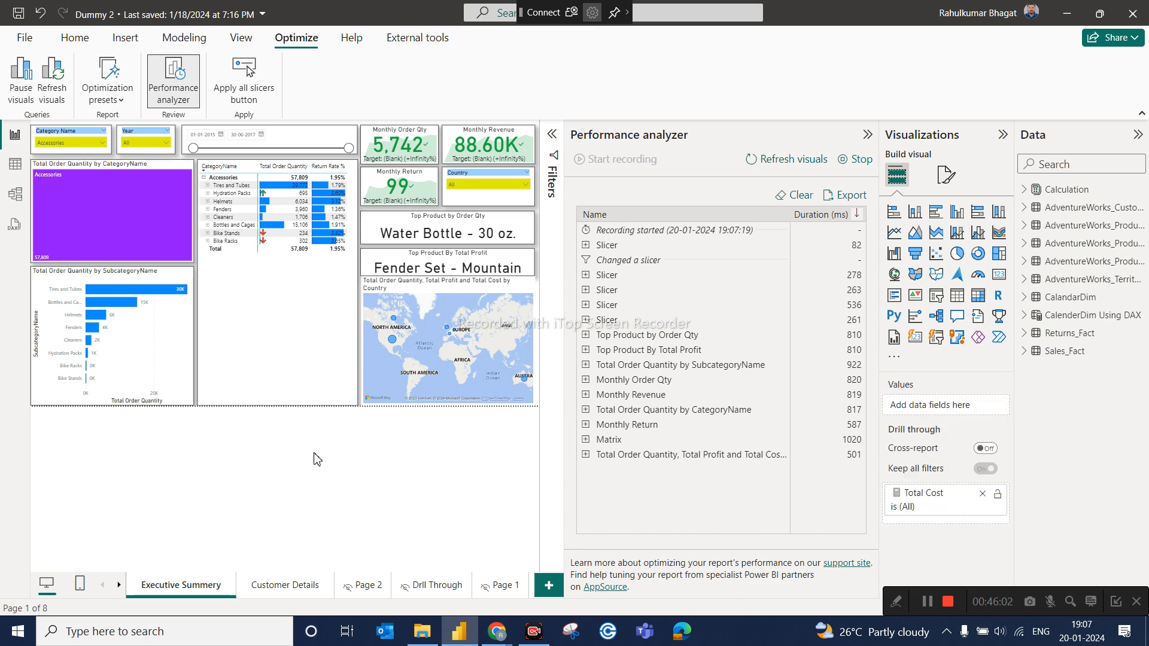
pyautogui.click(75, 37)
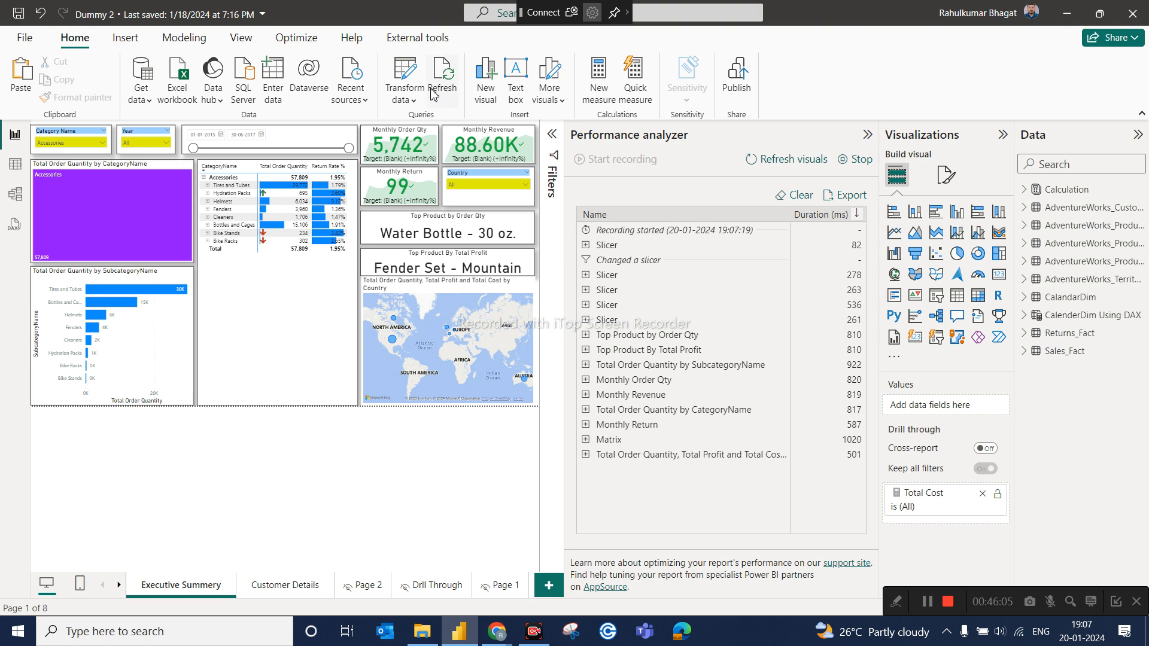
pyautogui.click(787, 193)
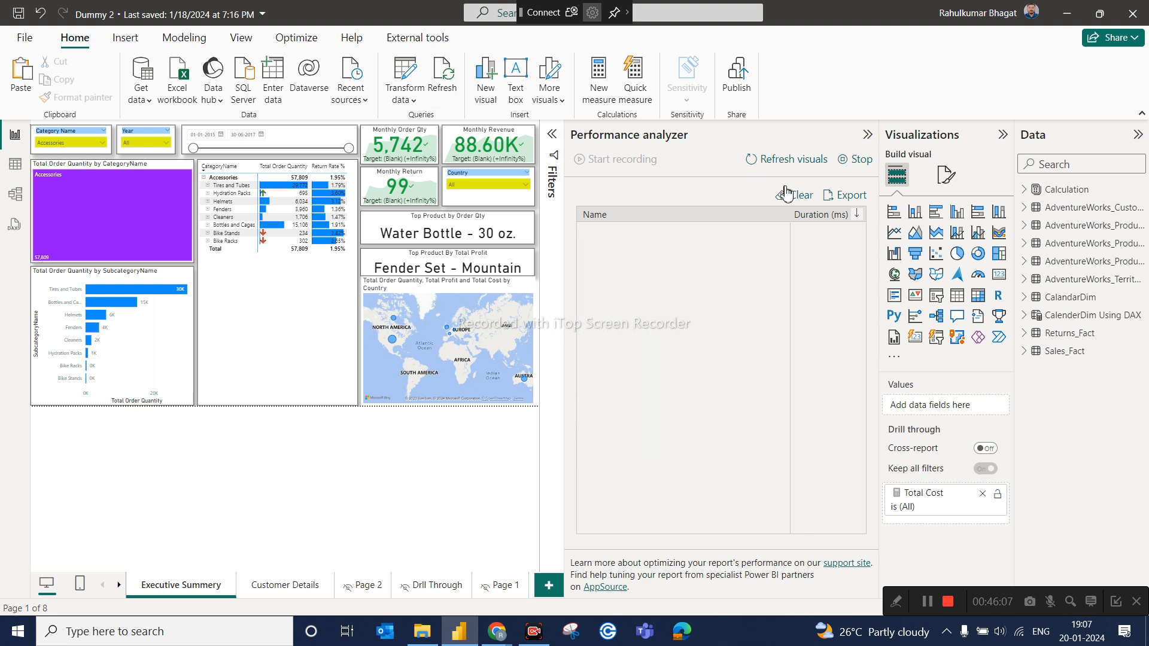
# Reset the Category Name slicer to All and refresh the report data with an emptied performance log.
pyautogui.click(96, 131)
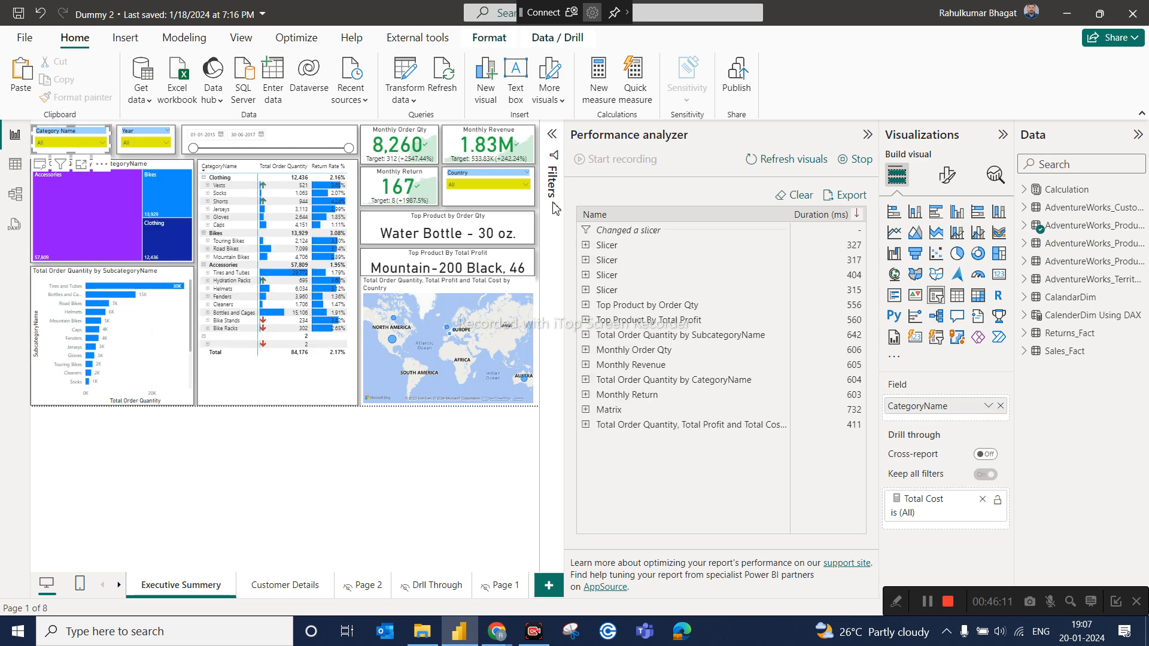
pyautogui.click(786, 194)
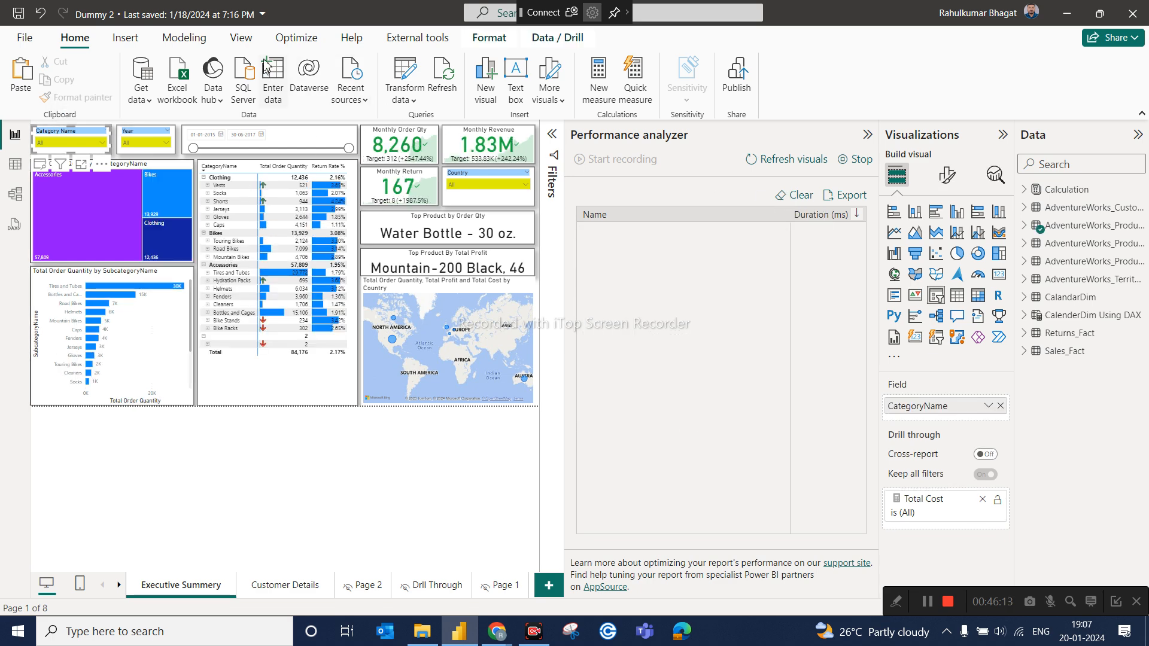
pyautogui.click(442, 82)
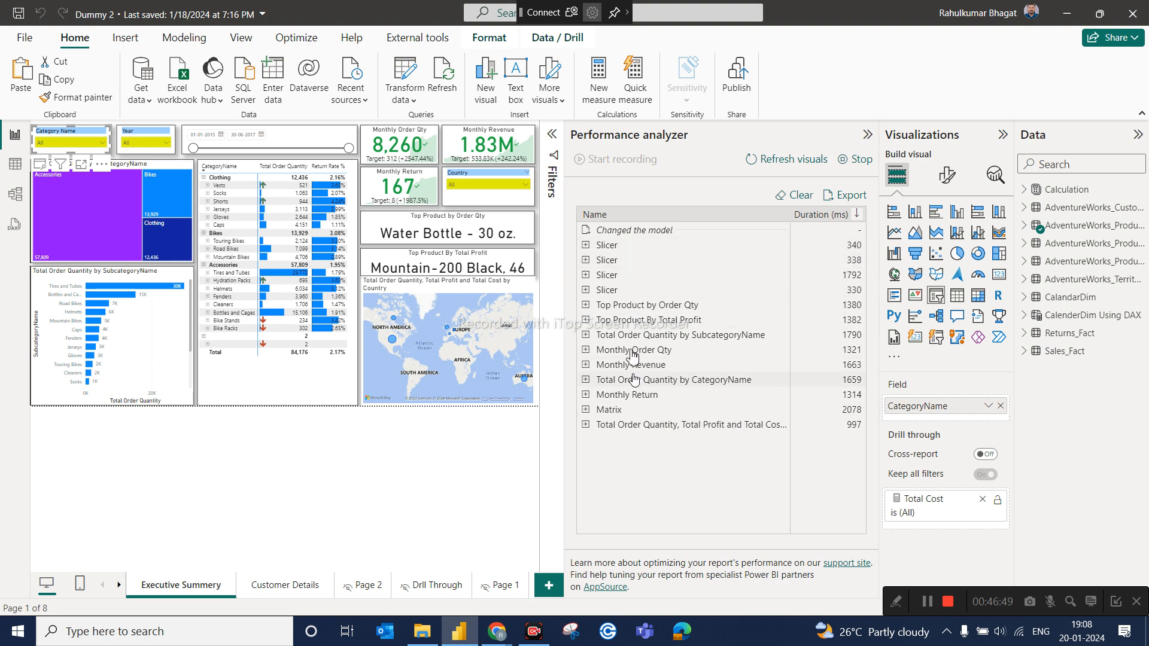
# Examine the Parellelperiod D From measure's formula in the Calculation table and the Monthly Revenue visual's load time breakdown.
pyautogui.click(1024, 190)
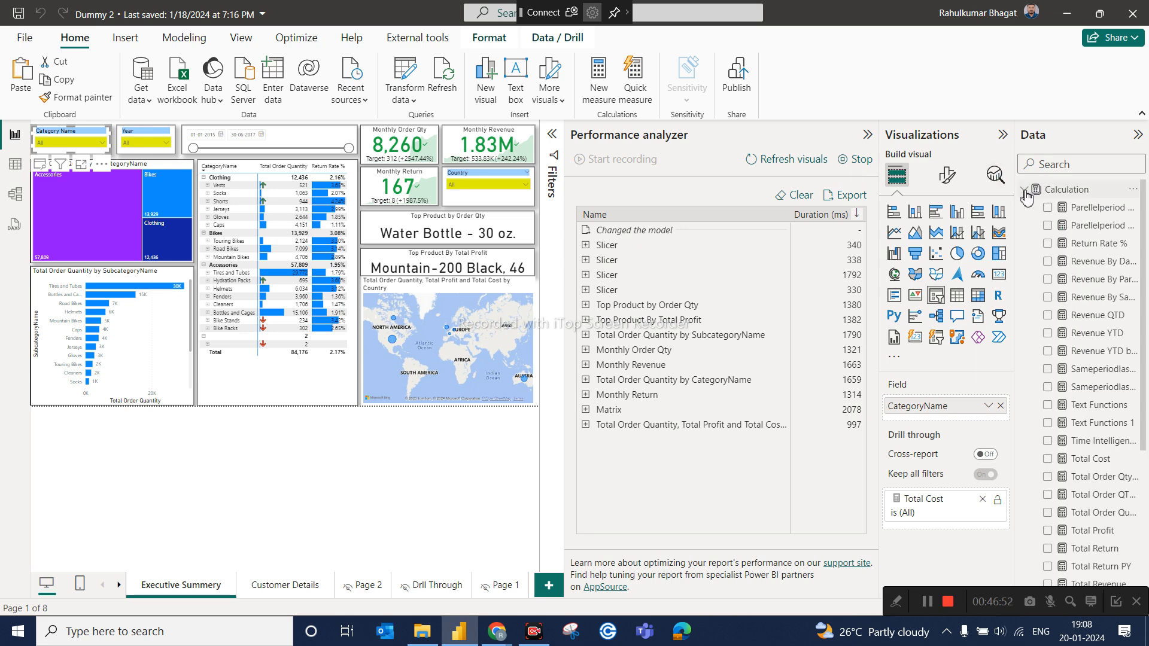
pyautogui.click(1078, 211)
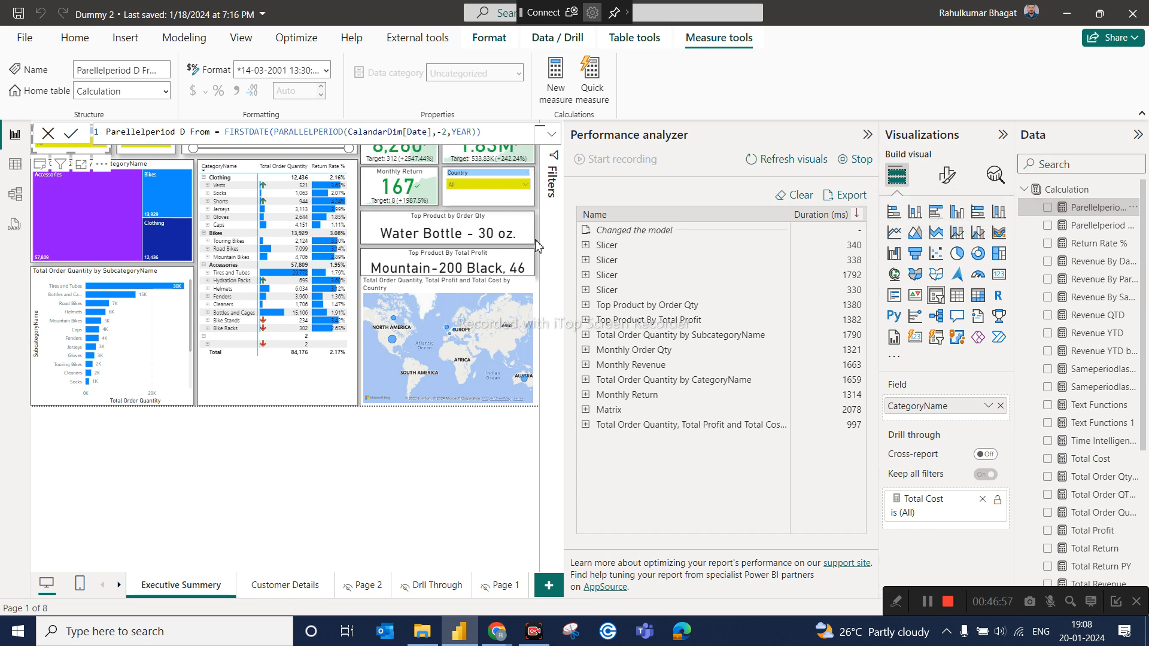
pyautogui.click(585, 366)
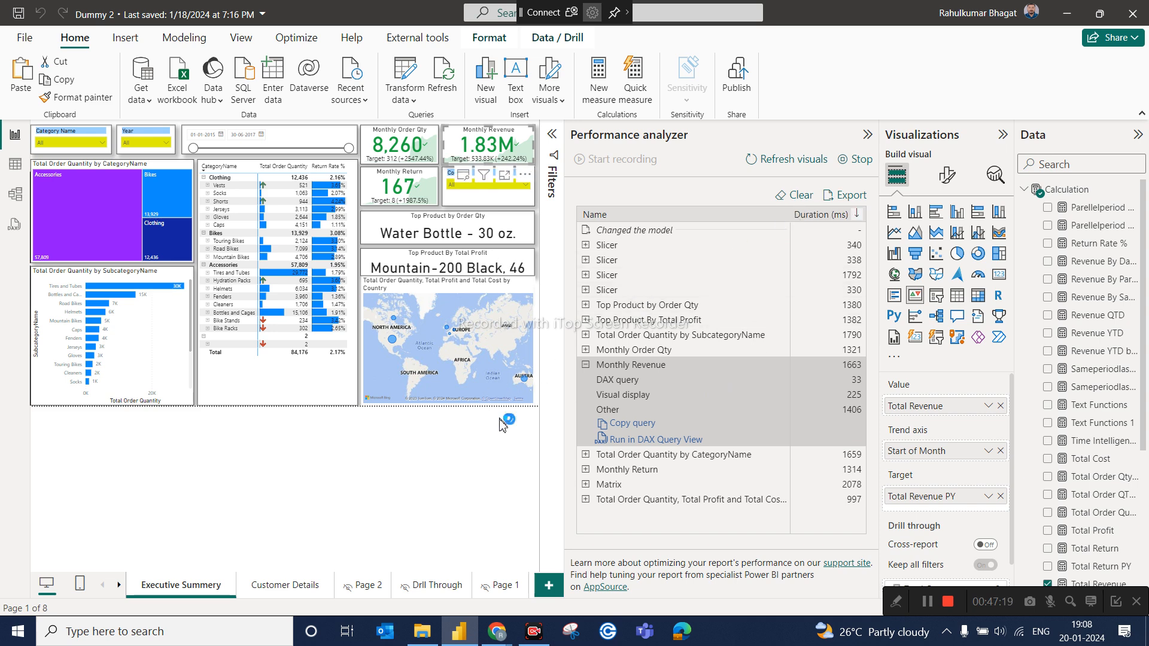
pyautogui.click(586, 366)
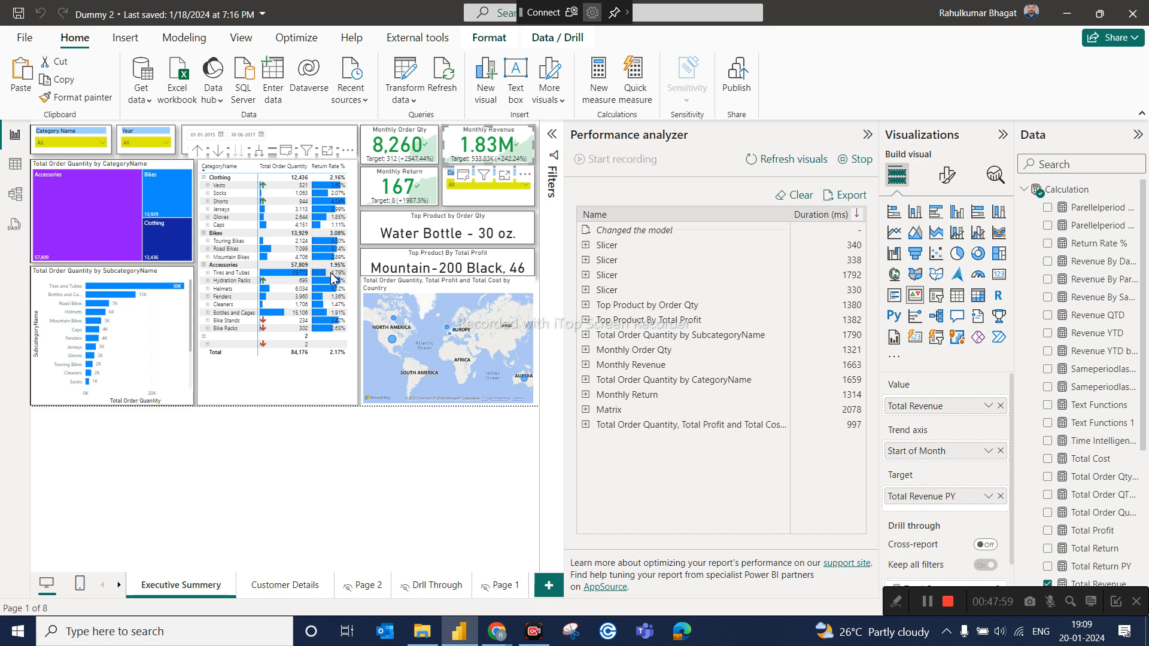
# Collapse Performance analyzer, check the available external tools and open the DAX query view.
pyautogui.click(867, 136)
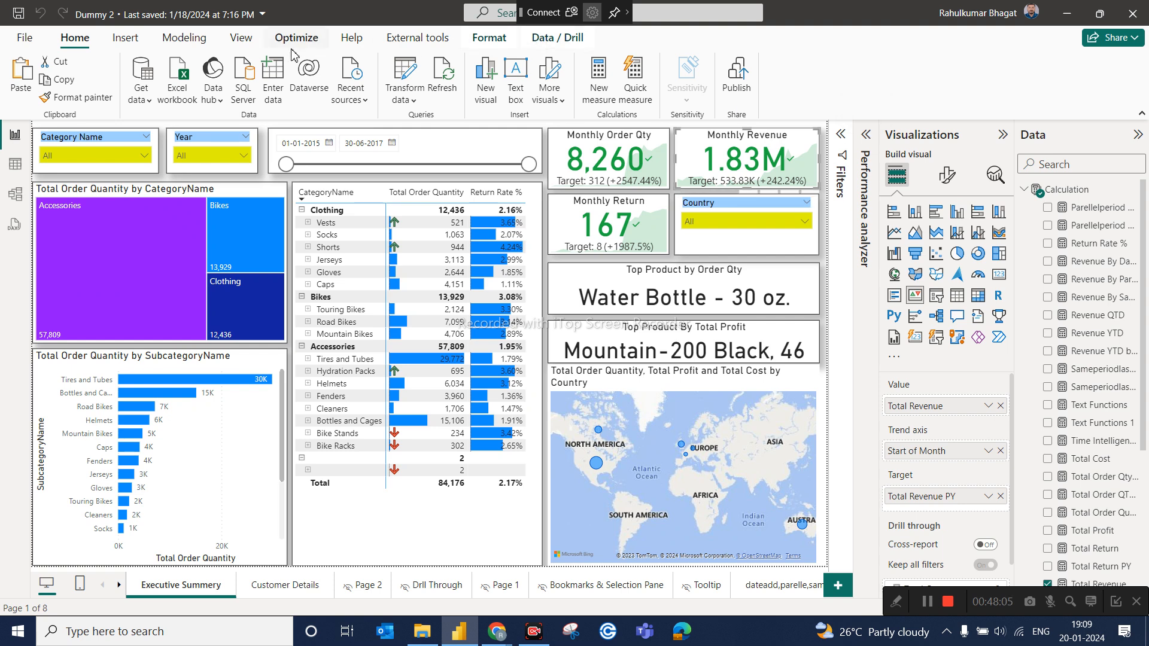
pyautogui.click(417, 39)
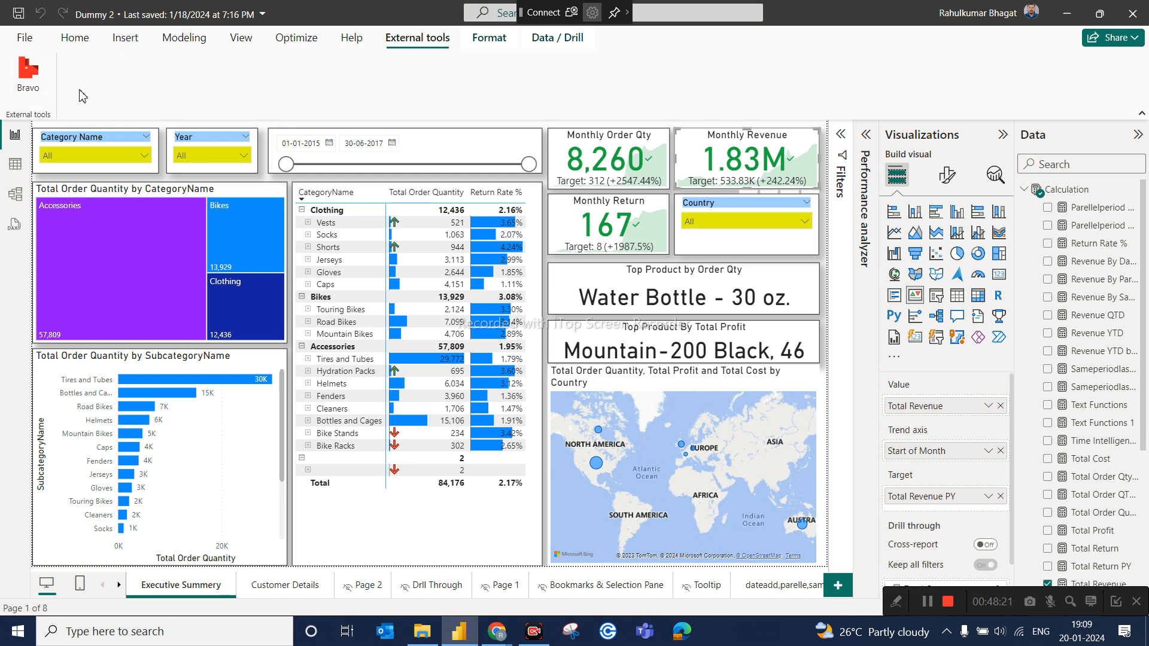
pyautogui.click(75, 37)
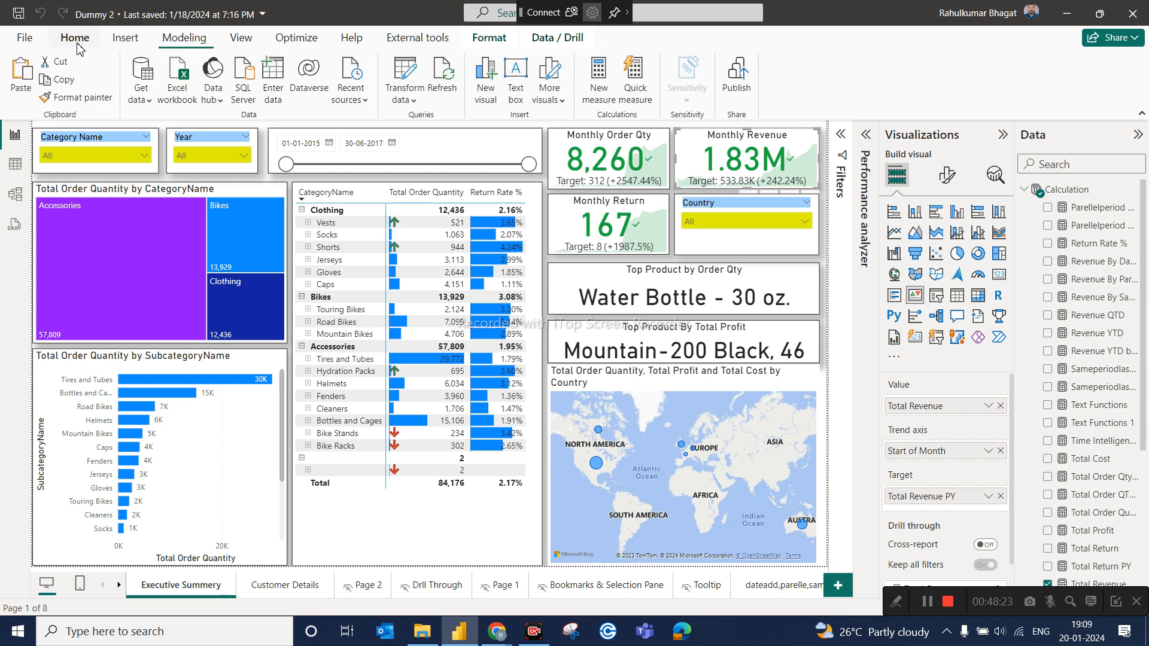
pyautogui.click(15, 223)
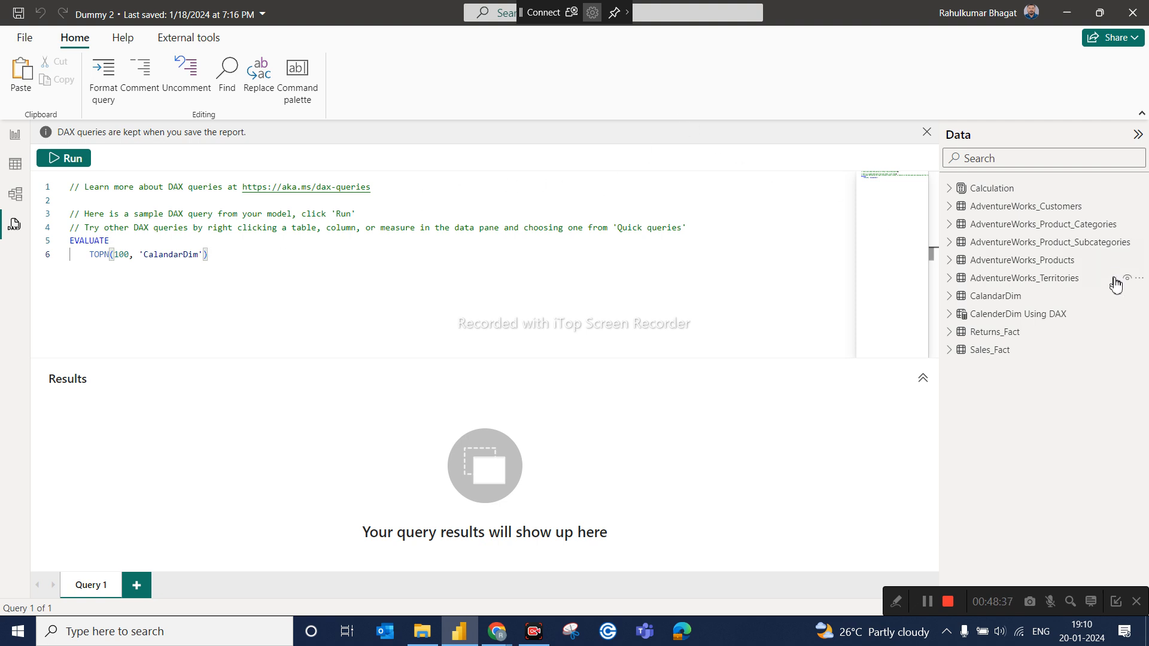
pyautogui.moveTo(1029, 333)
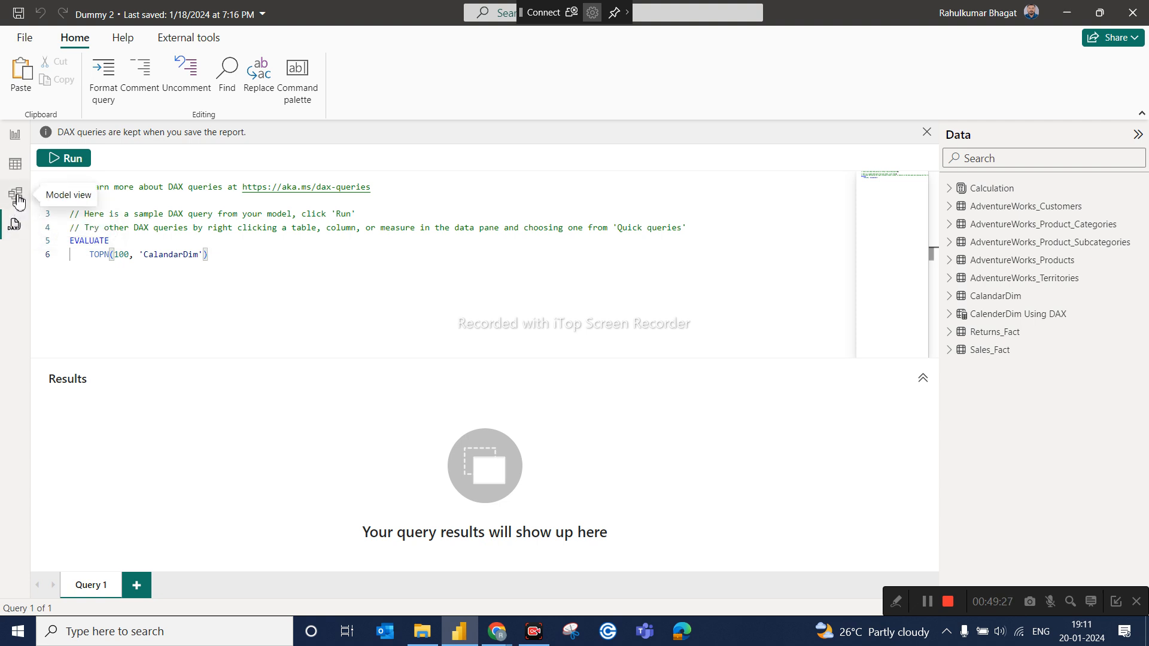
# Return to the report view of Dummy 2 and switch to the Power BI service in the browser.
pyautogui.click(15, 131)
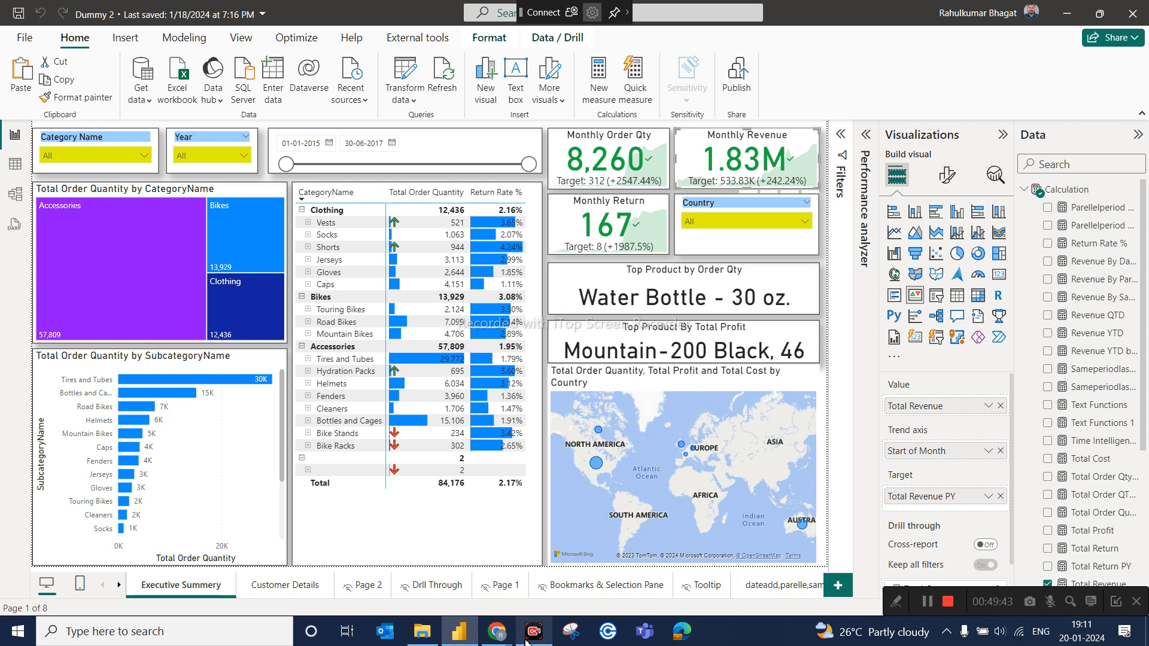
pyautogui.moveTo(496, 633)
pyautogui.moveTo(435, 590)
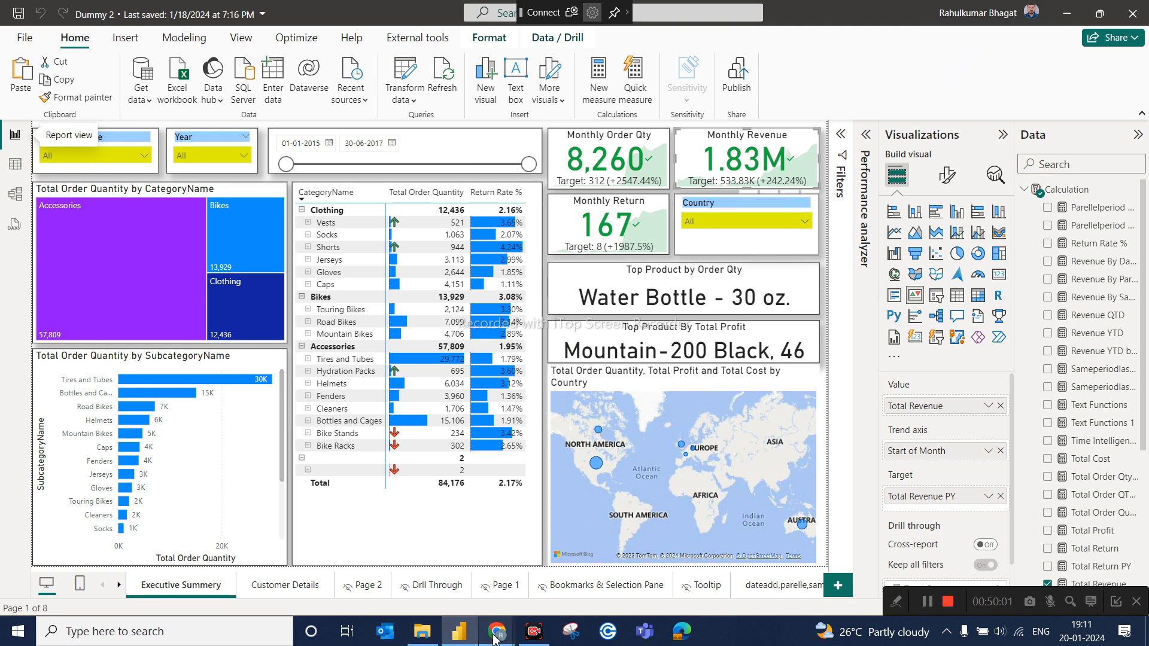
pyautogui.click(438, 566)
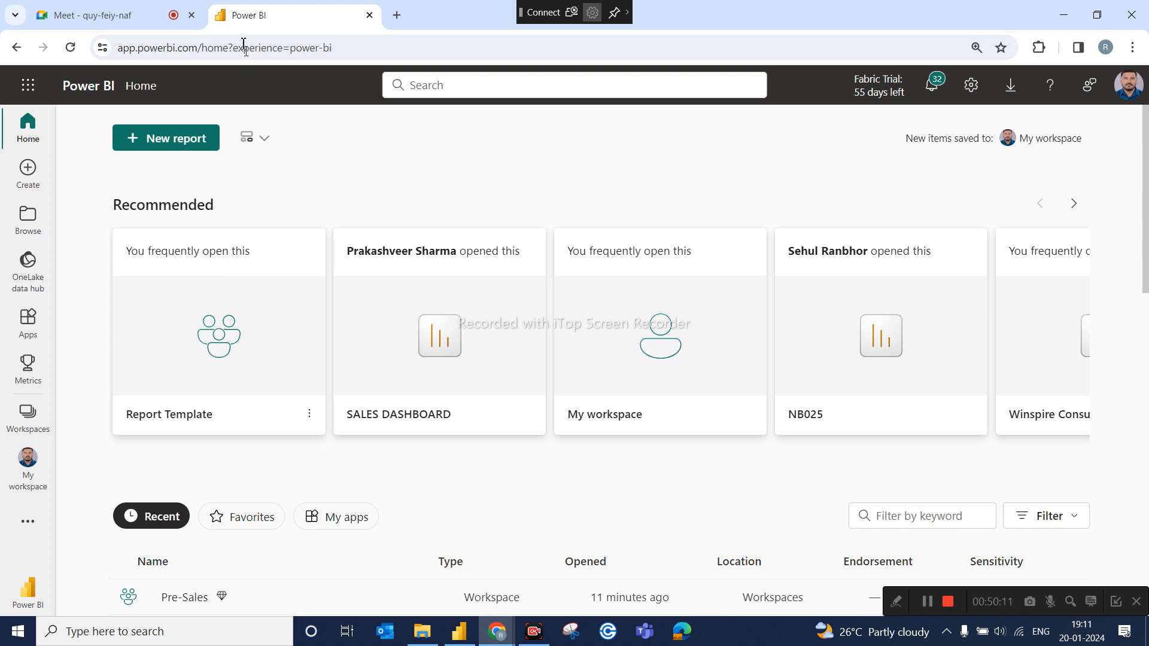
# Switch back to Power BI Desktop, save the changes to Dummy 2 while starting to publish, and cancel the destination choice.
pyautogui.click(472, 639)
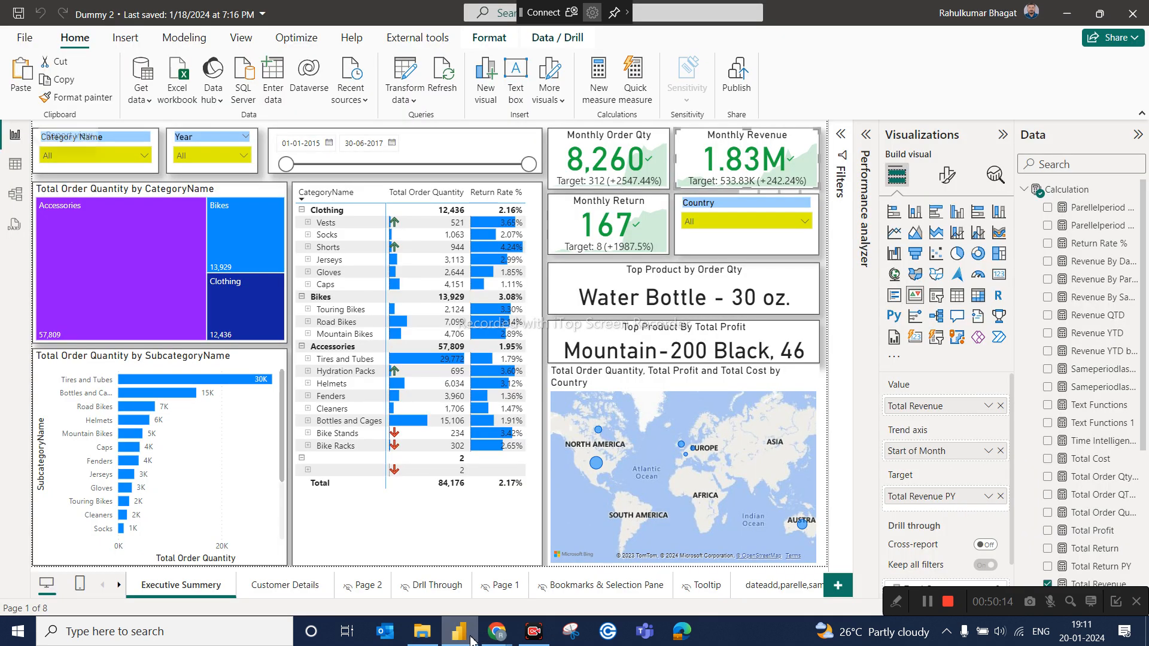
pyautogui.click(742, 72)
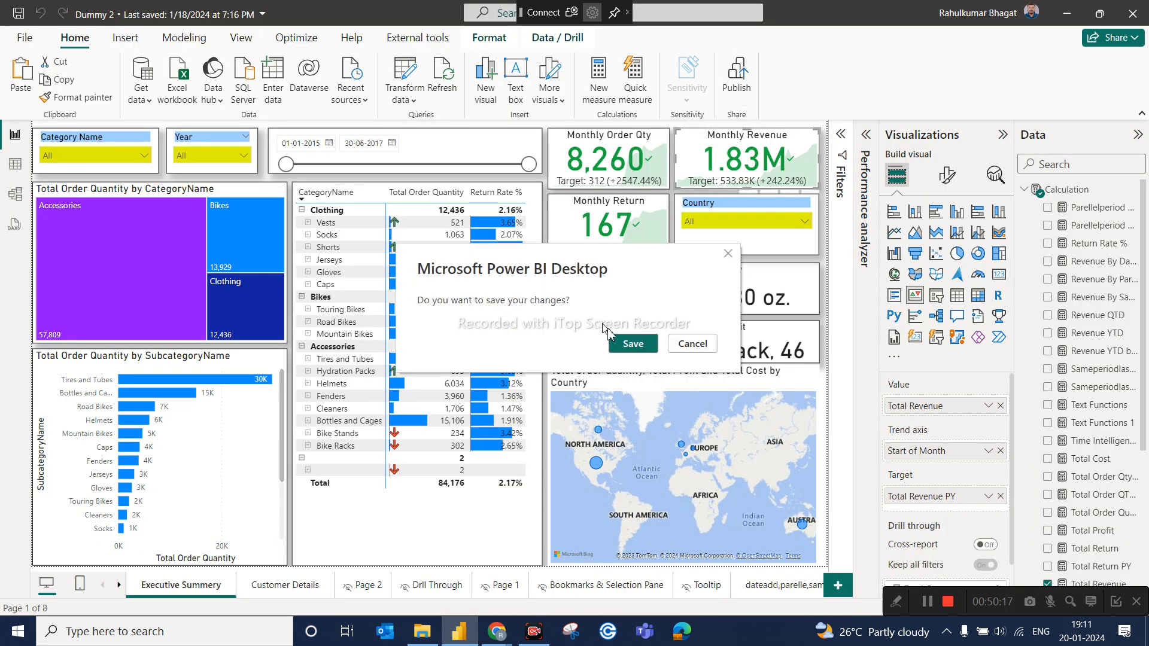
pyautogui.click(645, 348)
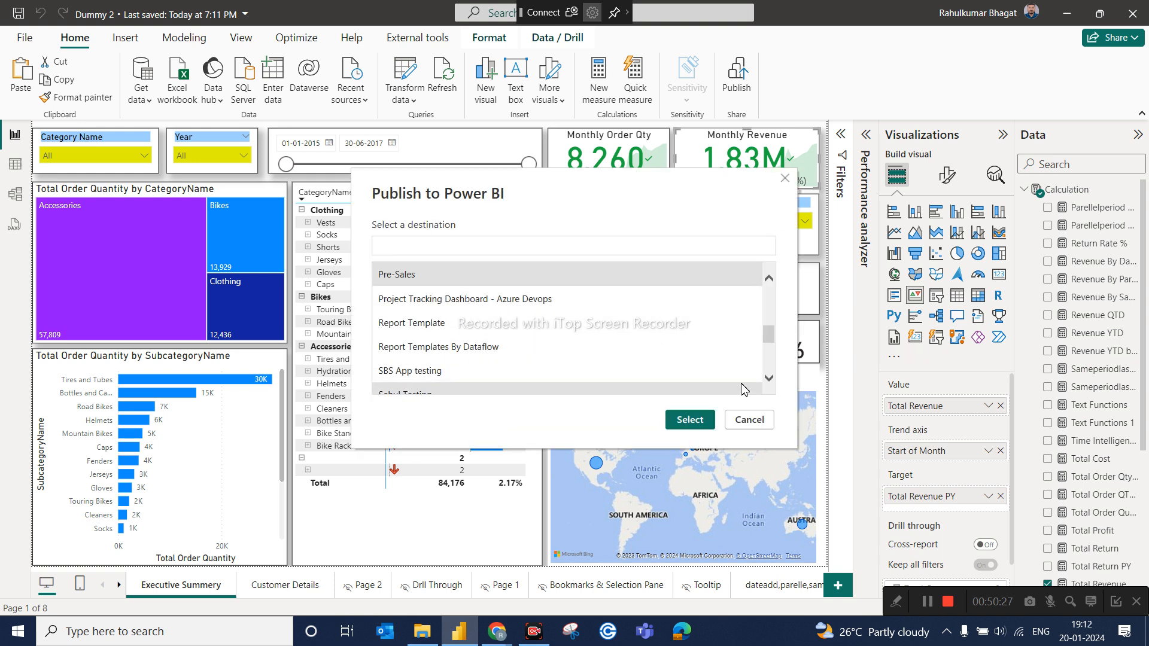
pyautogui.click(765, 420)
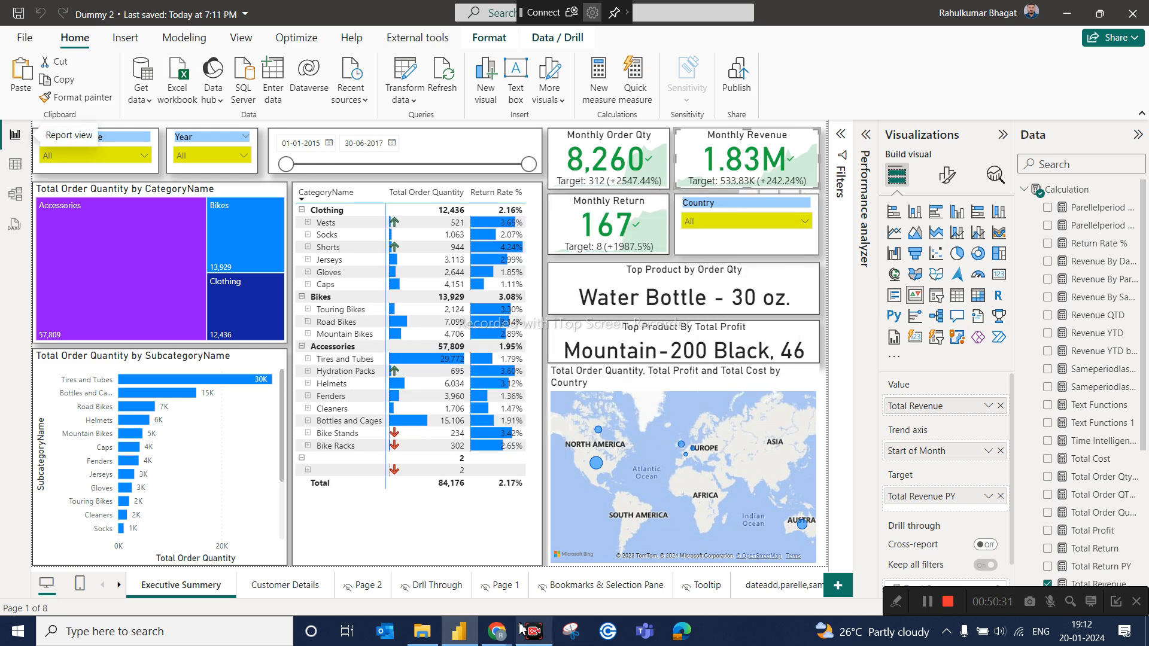
# Switch to the Power BI service in the browser and open the Dummy 2 report from the Pre-Sales workspace.
pyautogui.moveTo(503, 629)
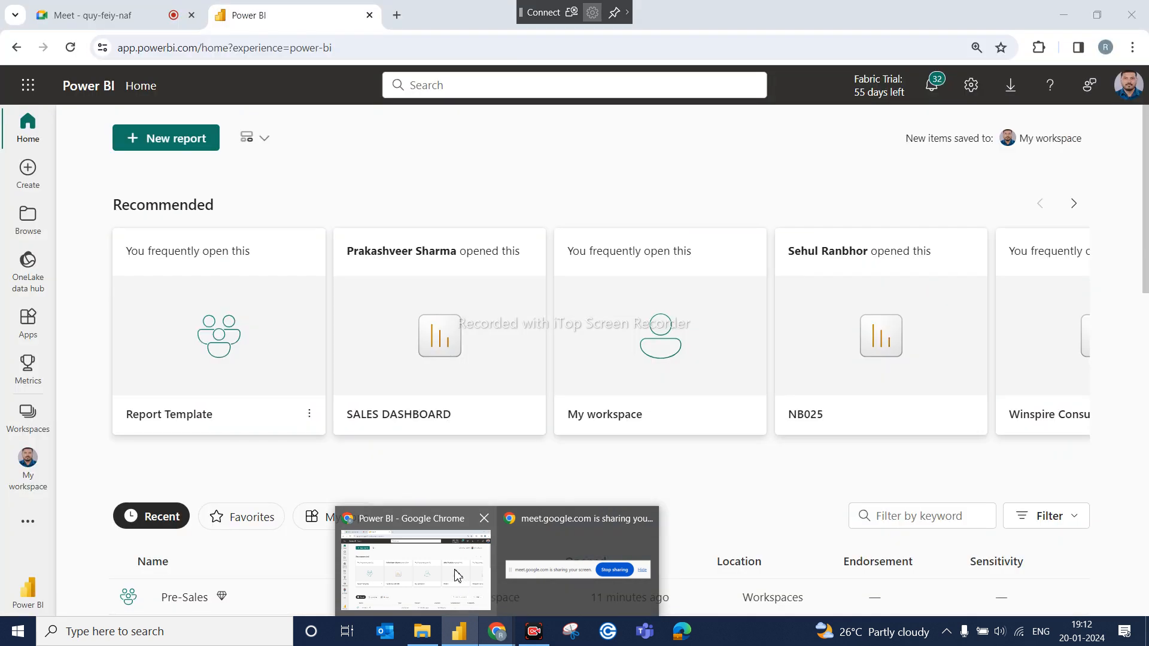
pyautogui.click(458, 575)
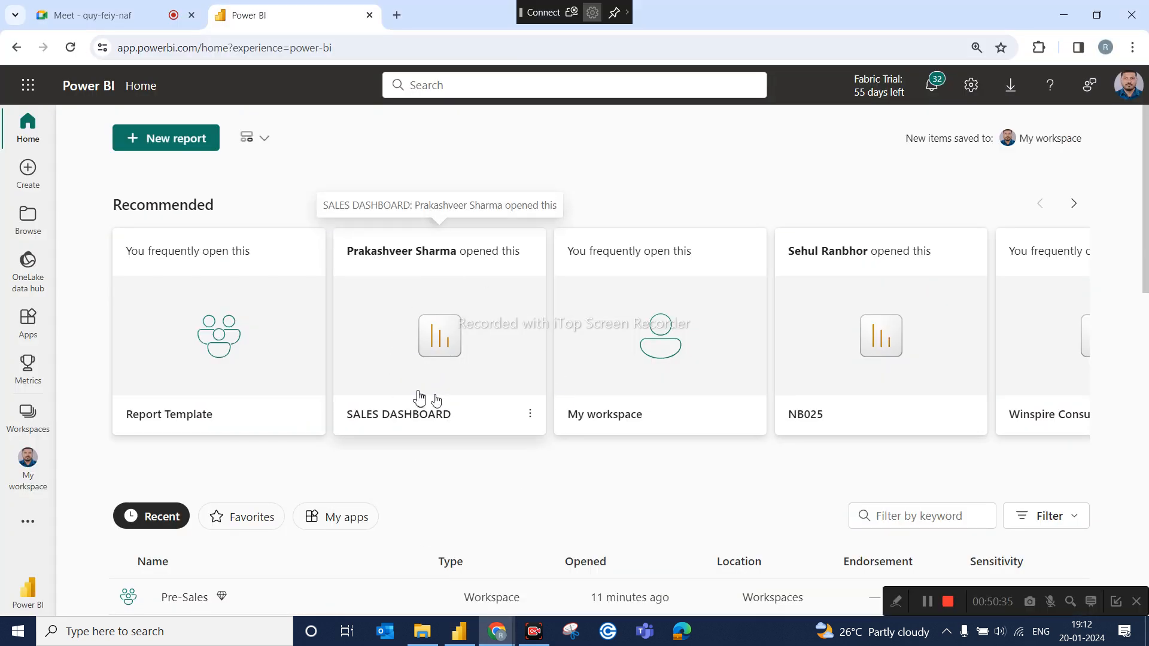
pyautogui.scroll(-4, 442, 400)
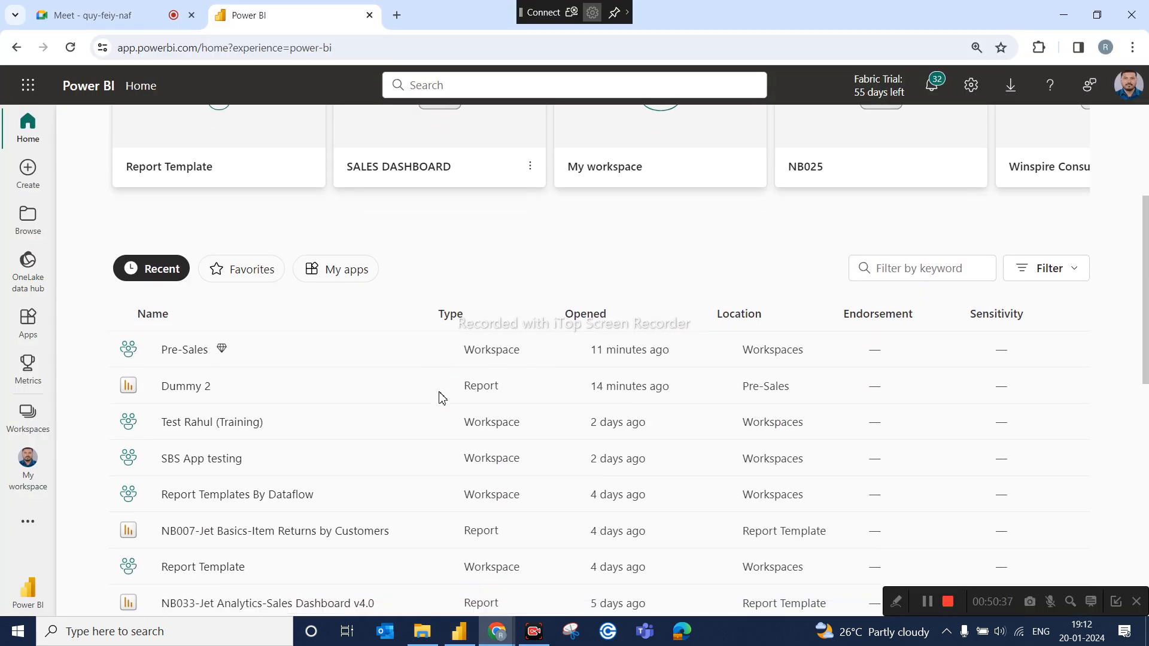
pyautogui.click(27, 418)
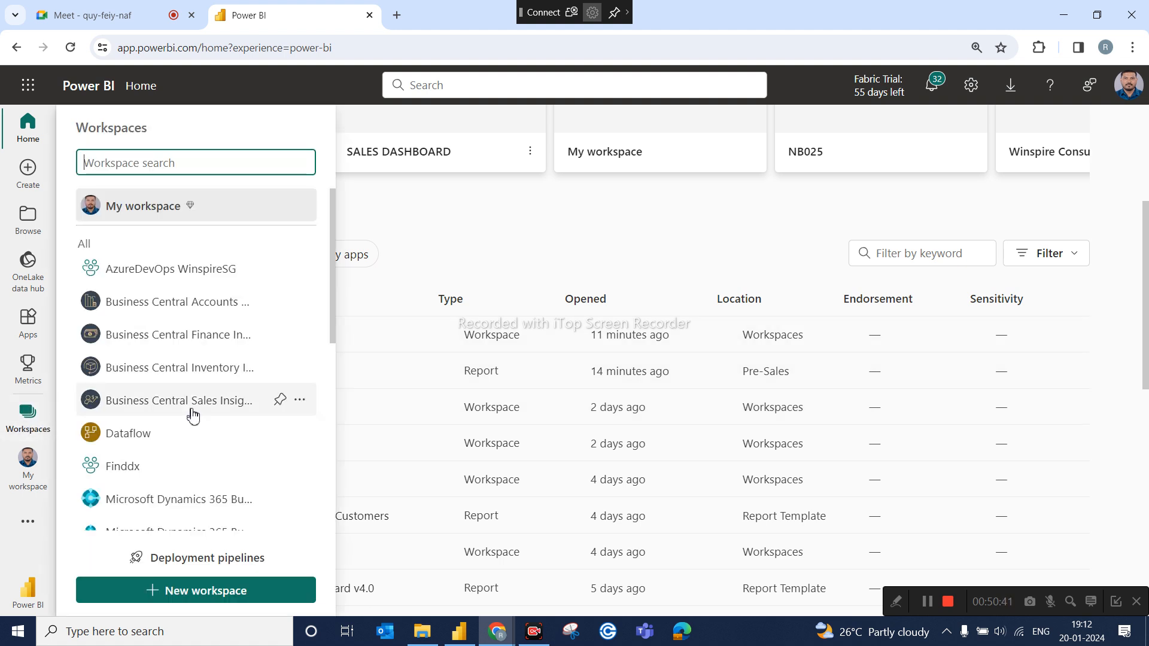
pyautogui.scroll(-10, 141, 467)
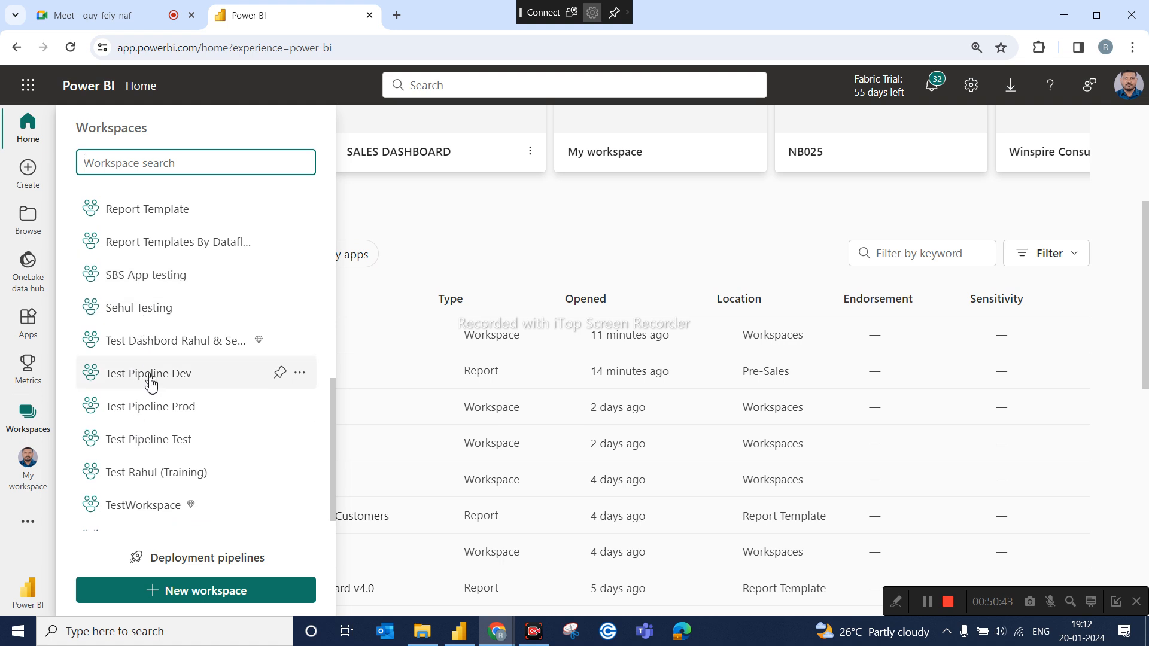
pyautogui.scroll(4, 149, 395)
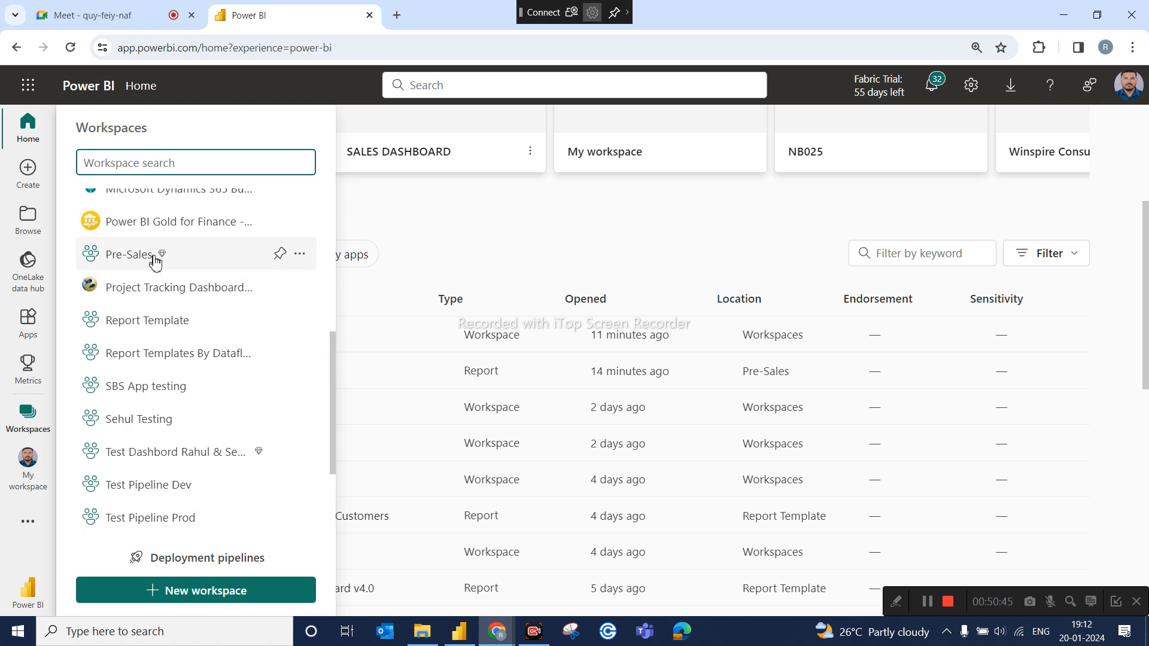
pyautogui.click(155, 261)
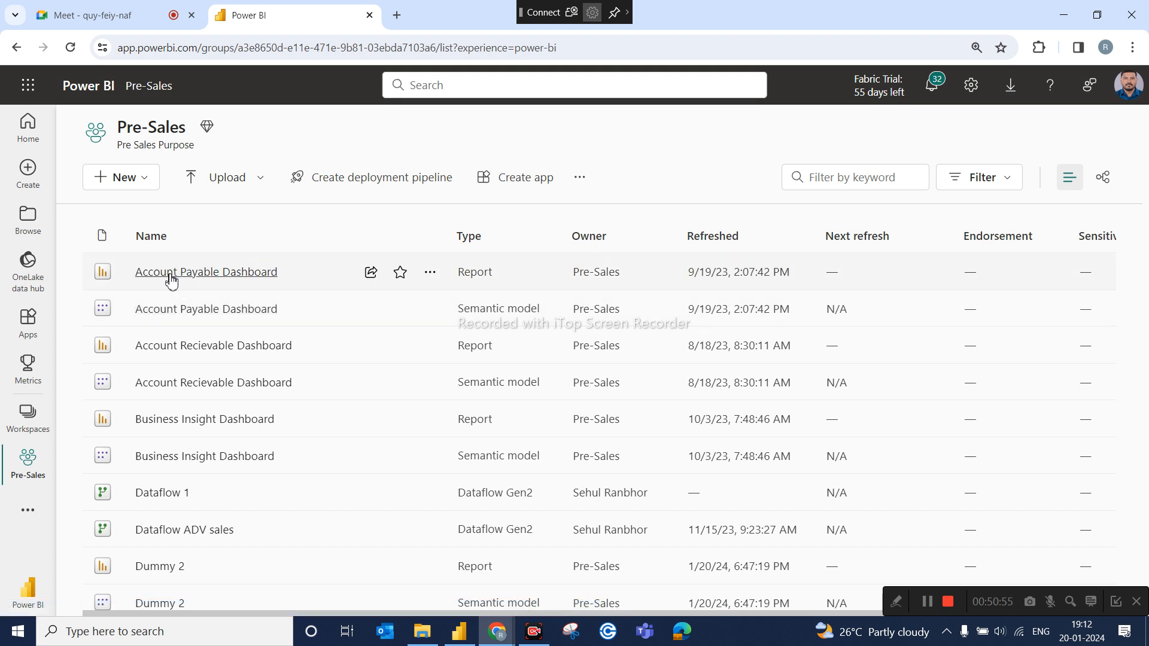
pyautogui.click(166, 567)
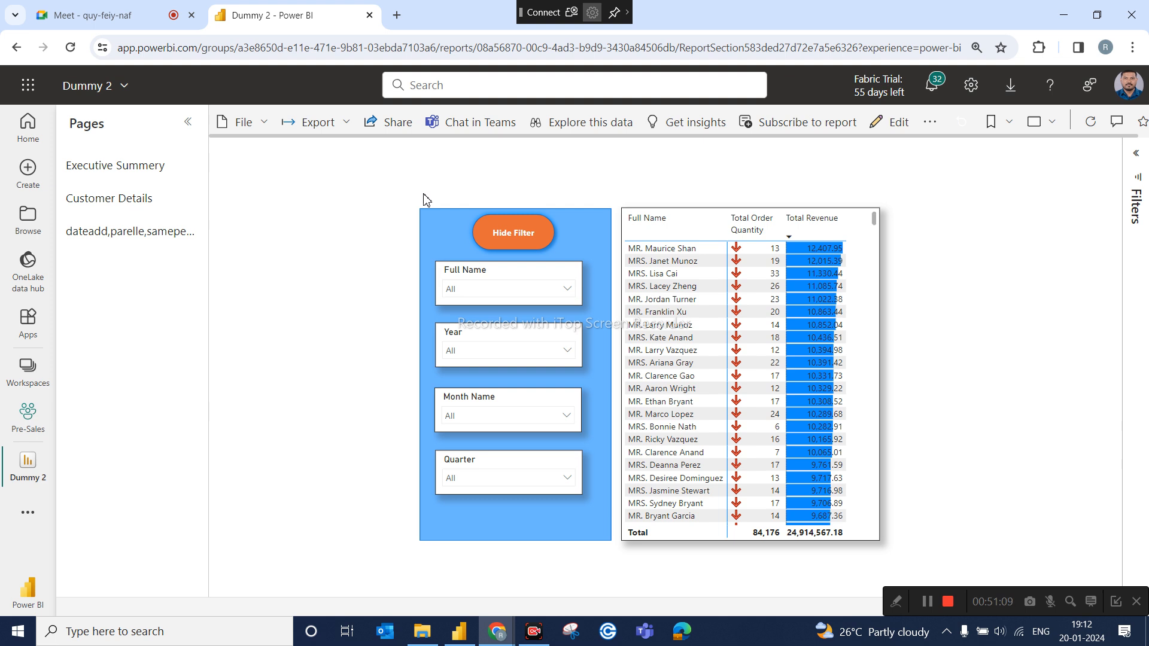
# Return to the Pre-Sales workspace and open the settings of the Dummy 2 semantic model.
pyautogui.click(33, 411)
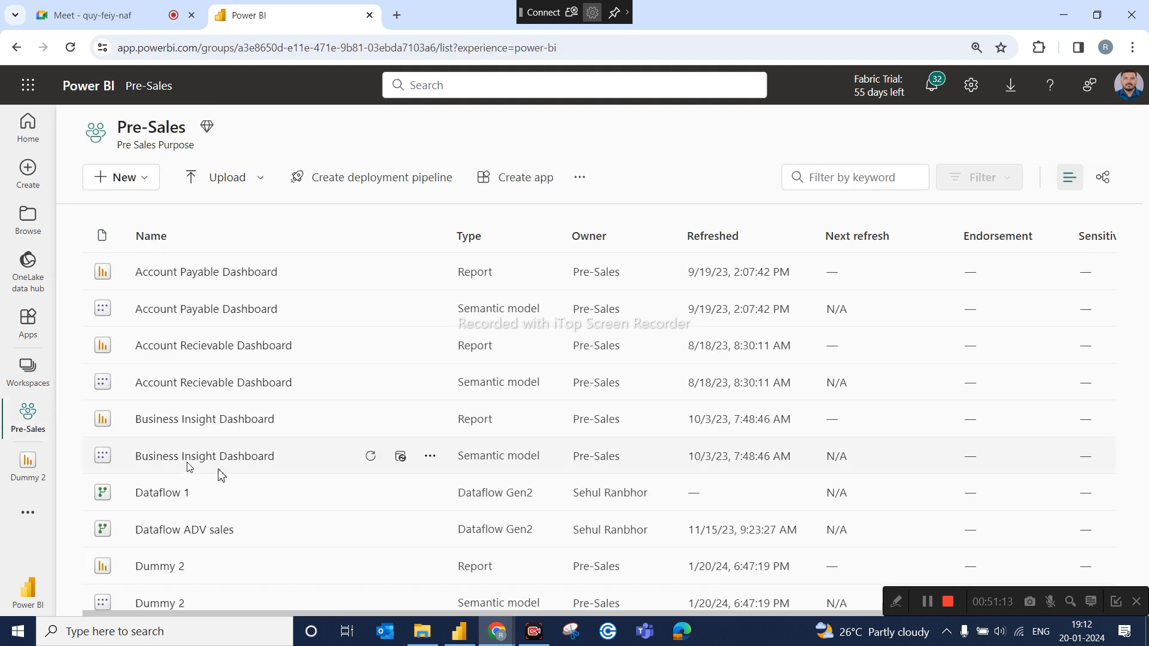
pyautogui.scroll(-3, 239, 479)
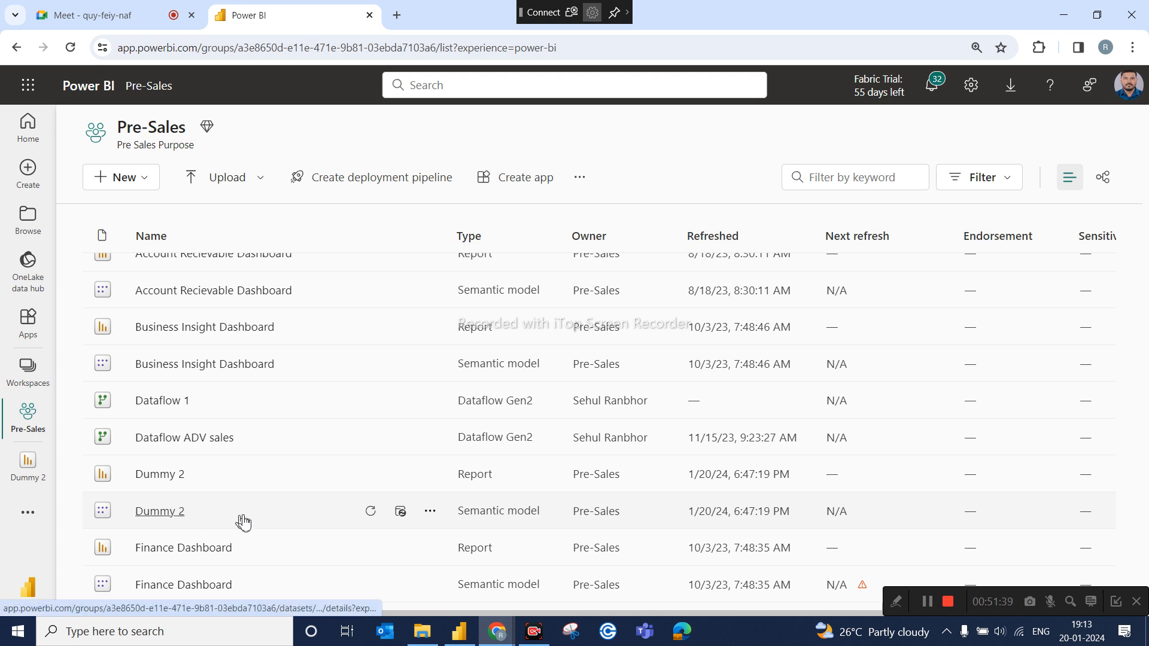
pyautogui.click(431, 512)
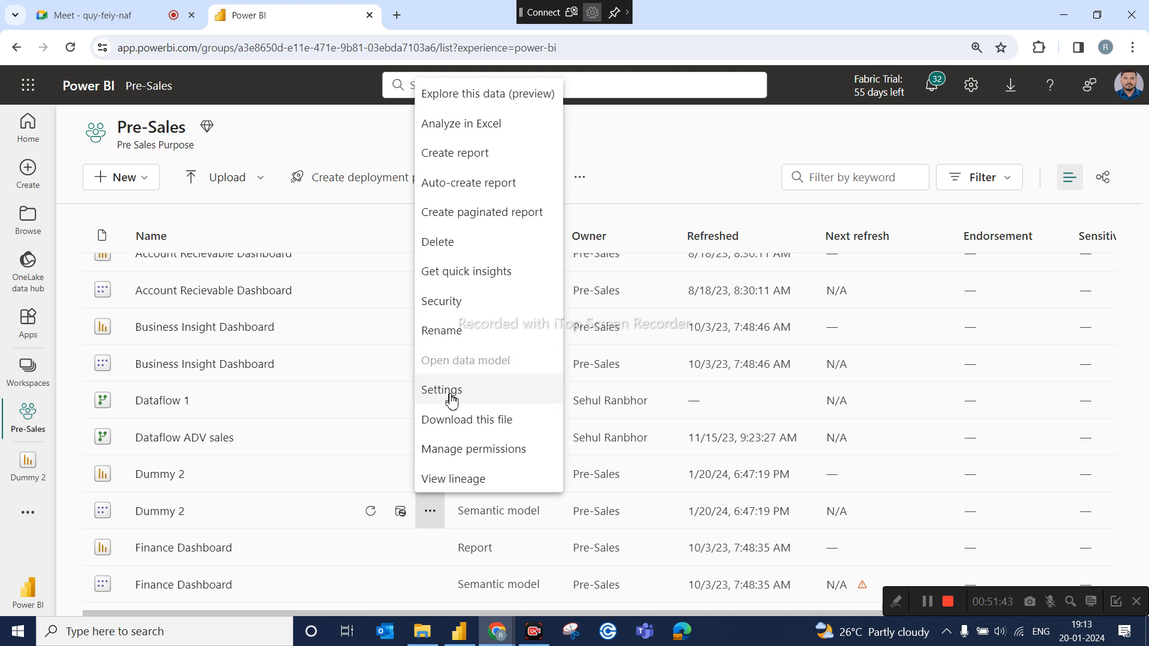
pyautogui.click(452, 399)
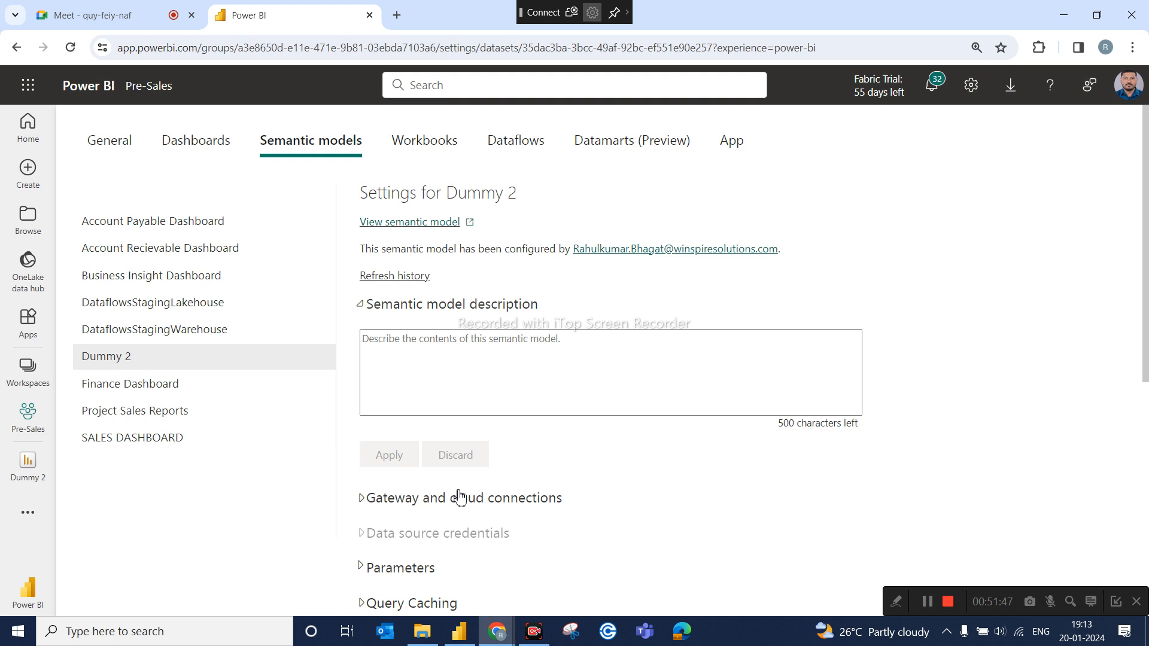
# Expand the Refresh section of the Dummy 2 semantic model settings and examine the refresh schedule and connection options.
pyautogui.scroll(-2, 458, 495)
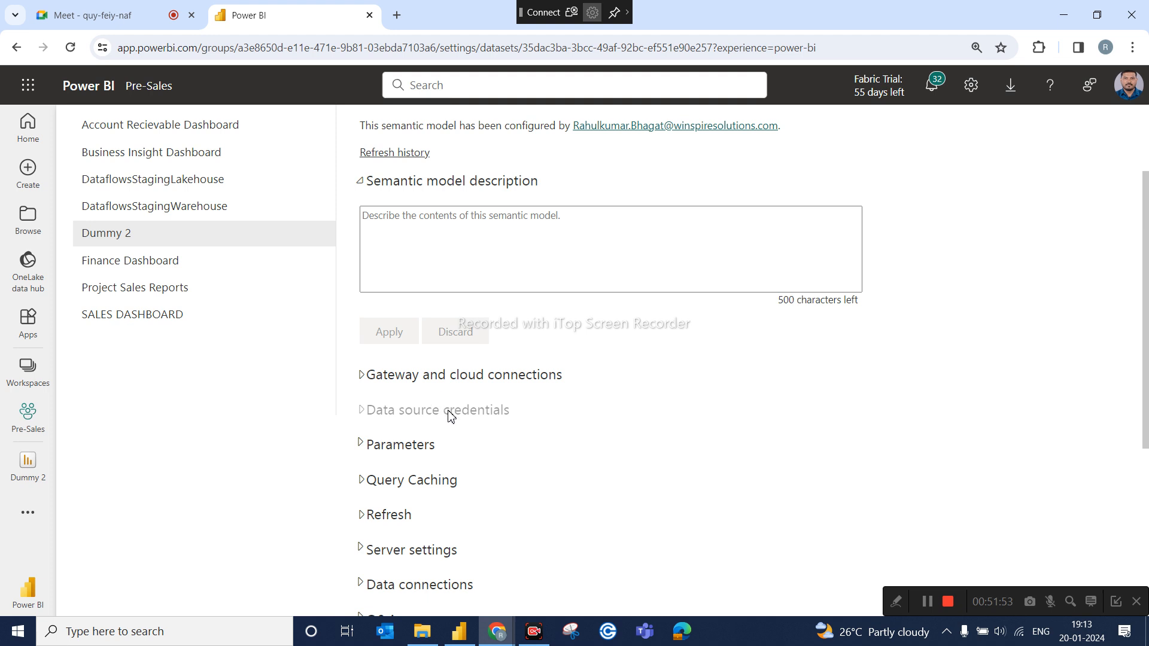
pyautogui.scroll(-1, 450, 415)
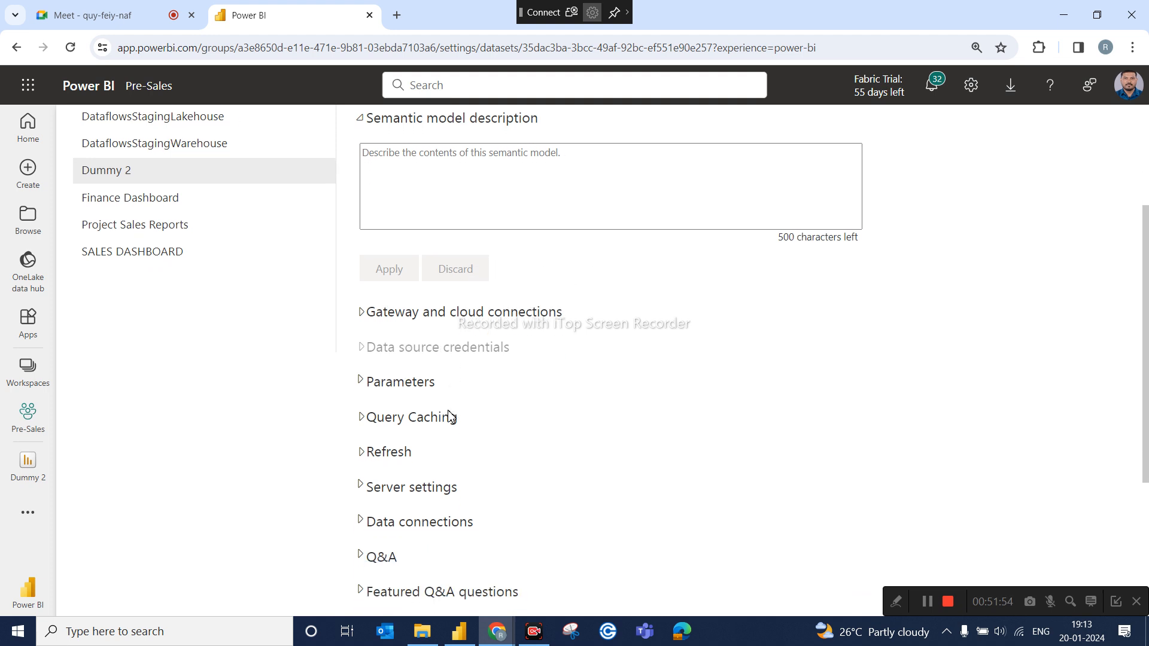
pyautogui.click(385, 464)
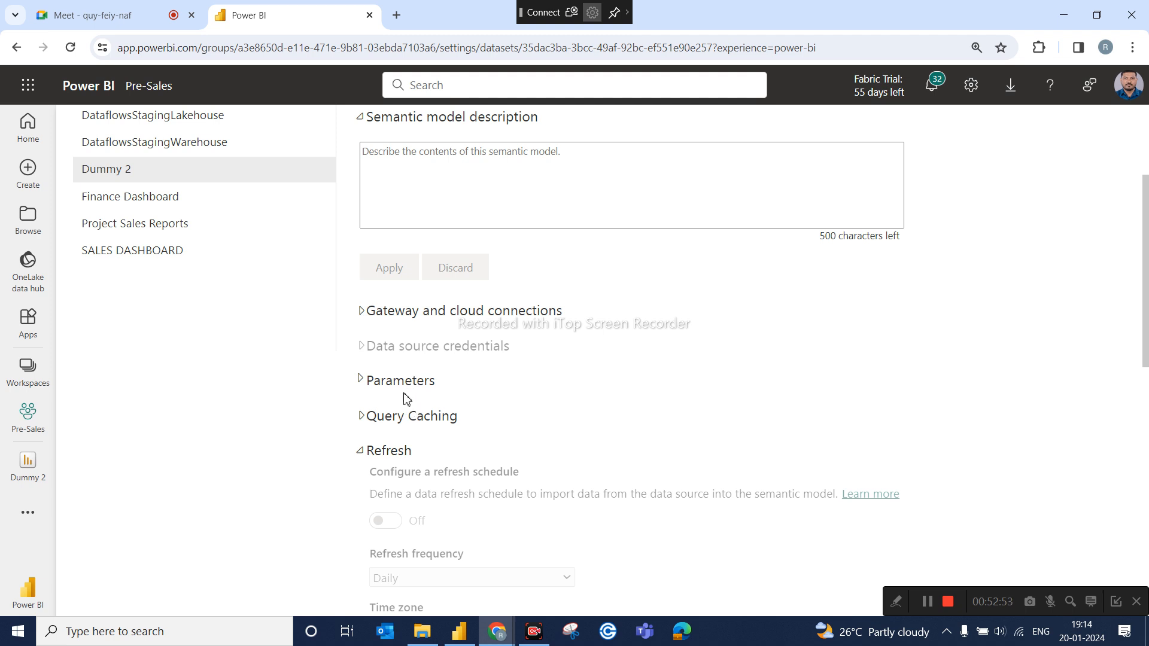
pyautogui.scroll(-1, 406, 398)
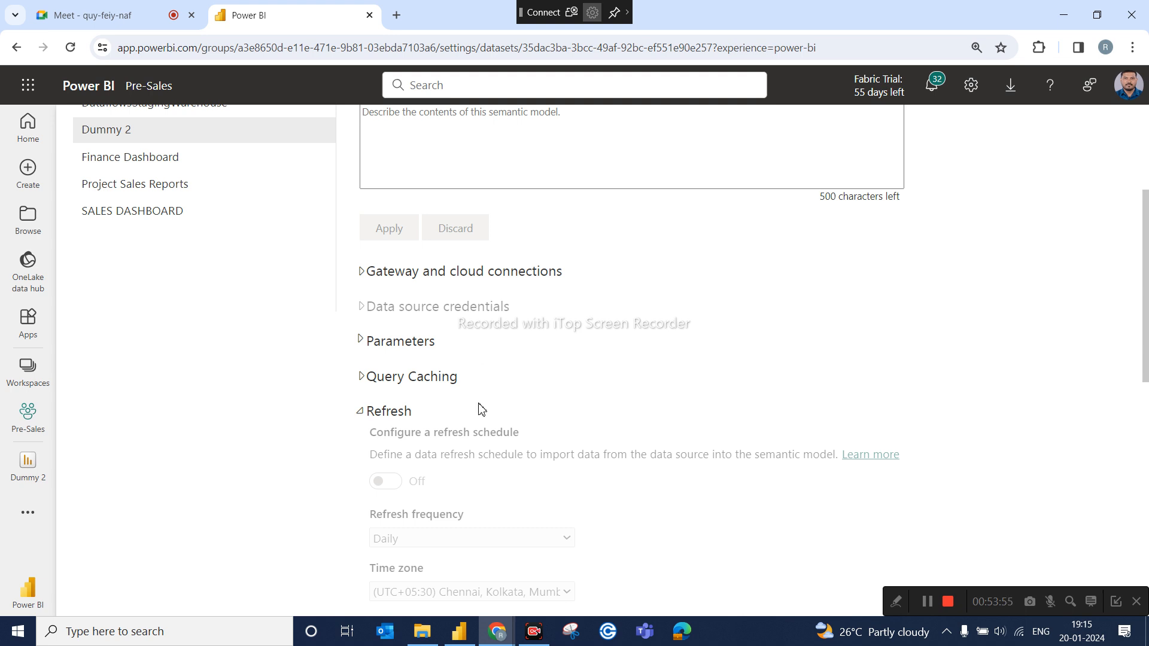
pyautogui.scroll(-1, 482, 409)
pyautogui.scroll(3, 480, 406)
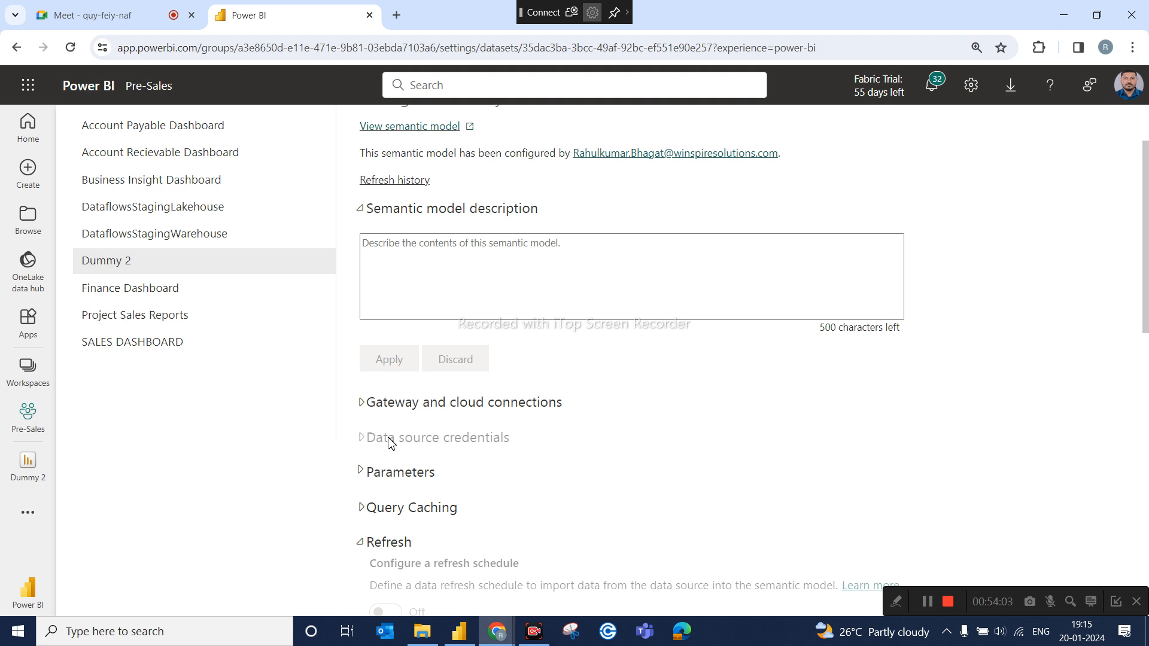
pyautogui.scroll(2, 473, 358)
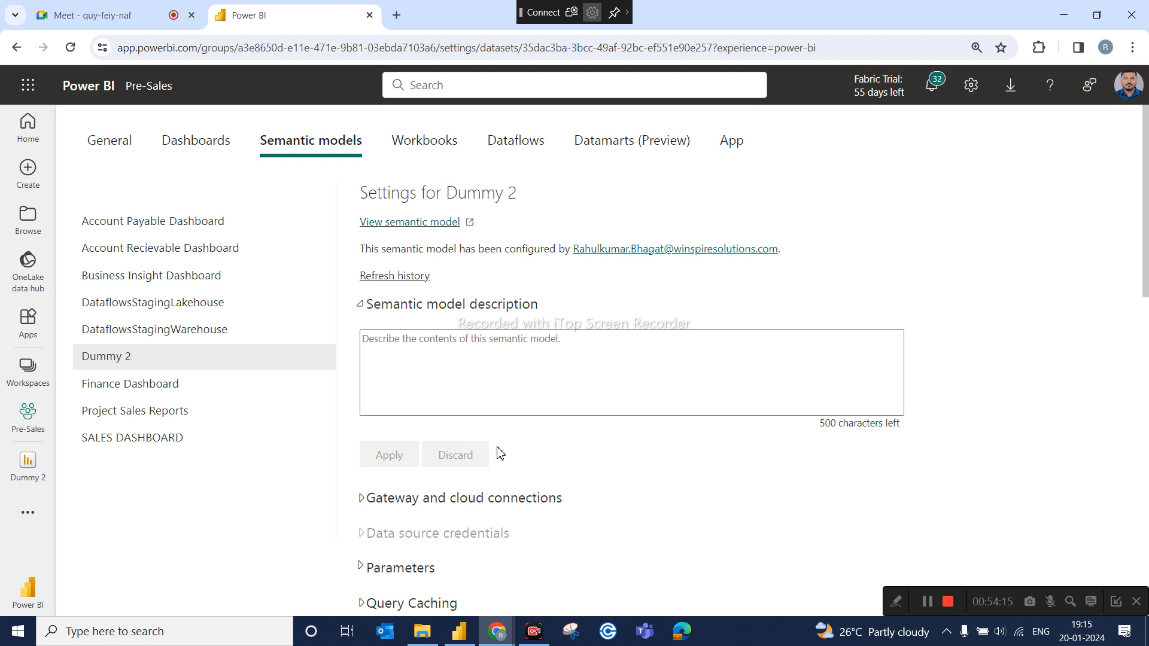
# Reopen the Dummy 2 report from the Pre-Sales workspace and show its Executive Summery page.
pyautogui.click(28, 426)
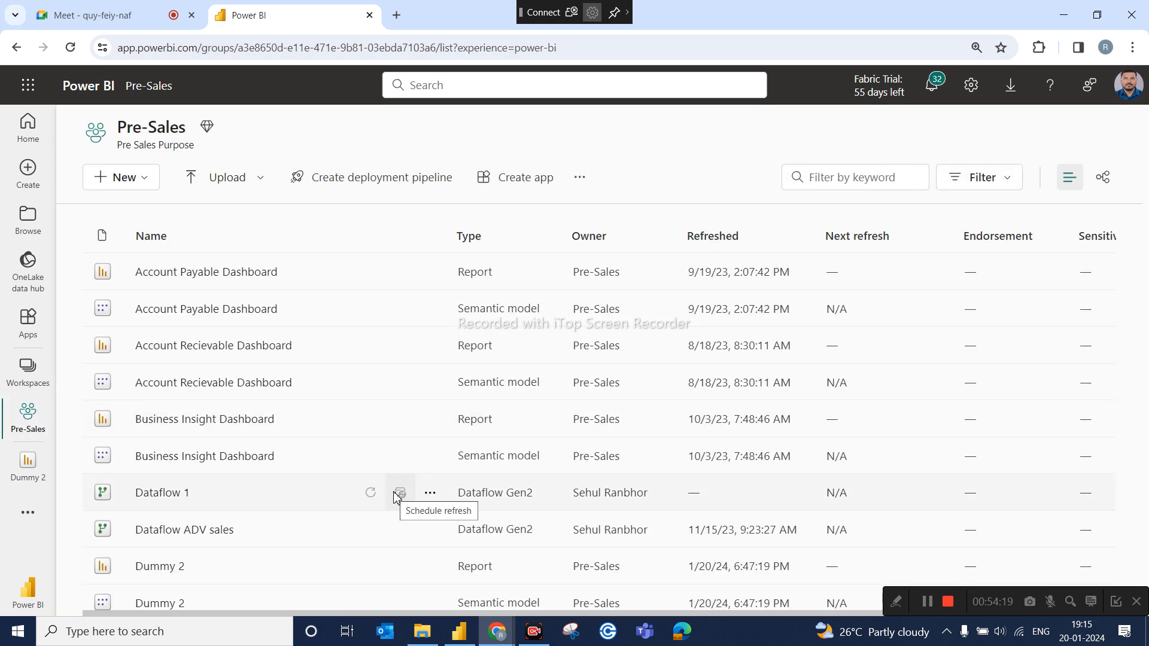
pyautogui.scroll(-5, 395, 497)
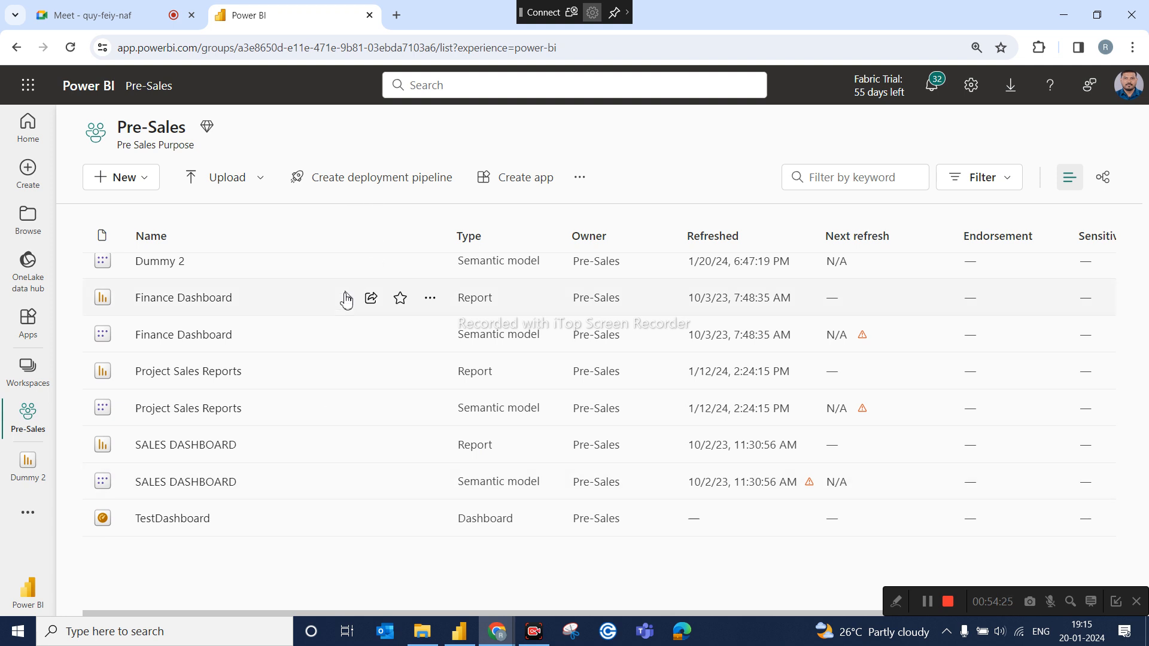
pyautogui.scroll(2, 341, 300)
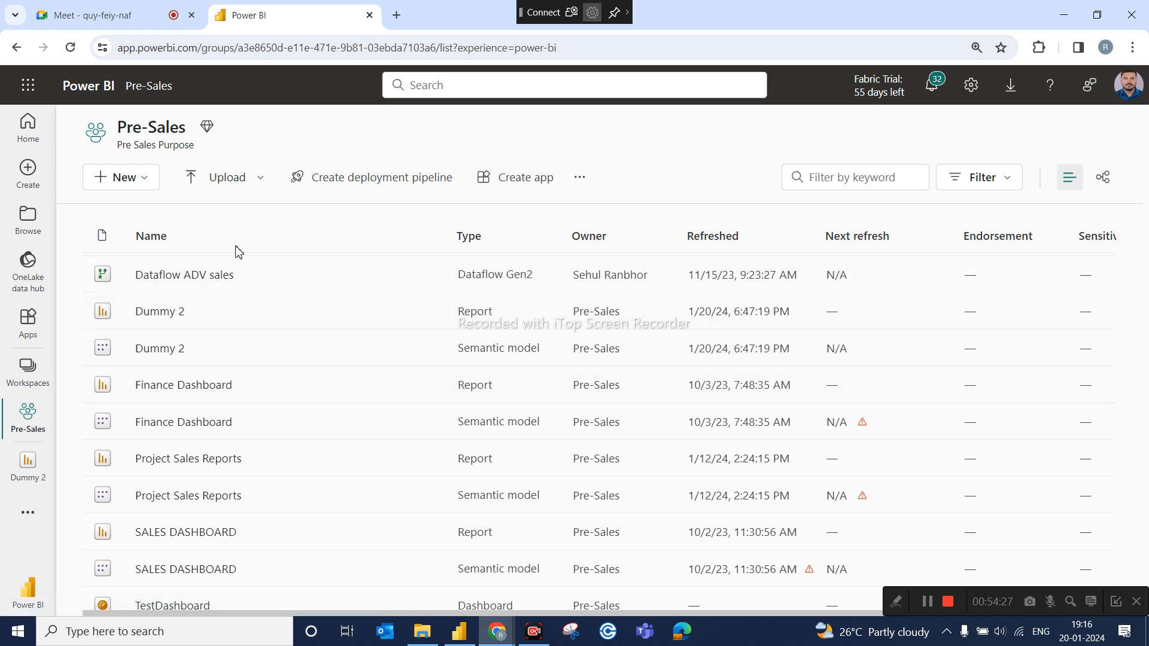
pyautogui.click(169, 312)
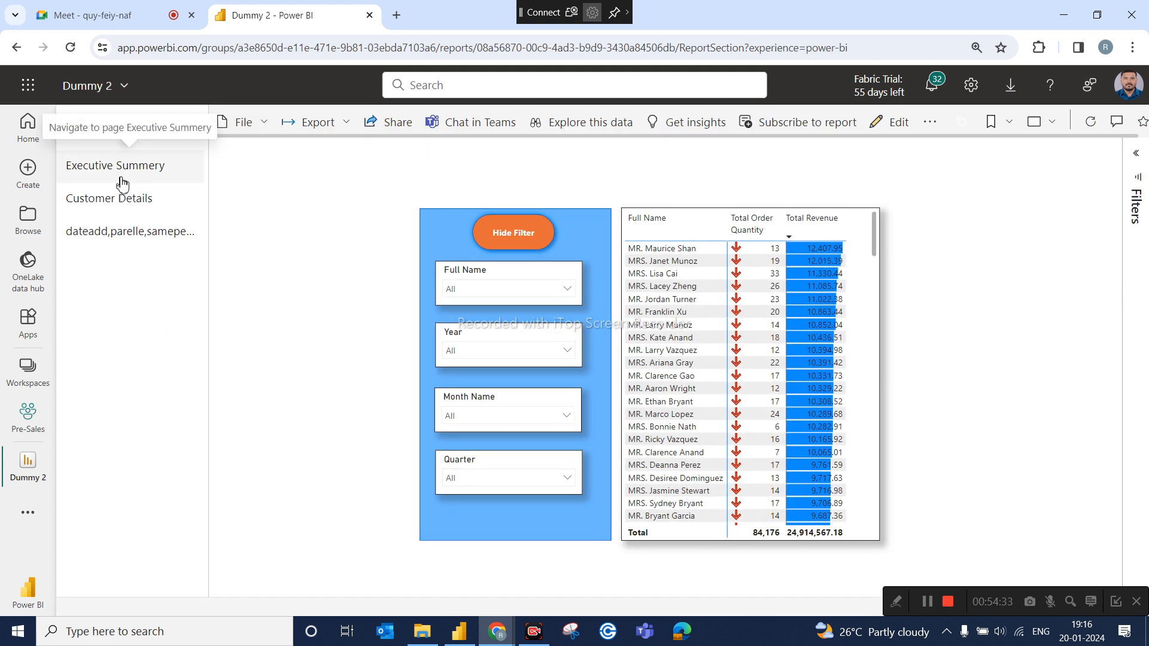
pyautogui.click(123, 184)
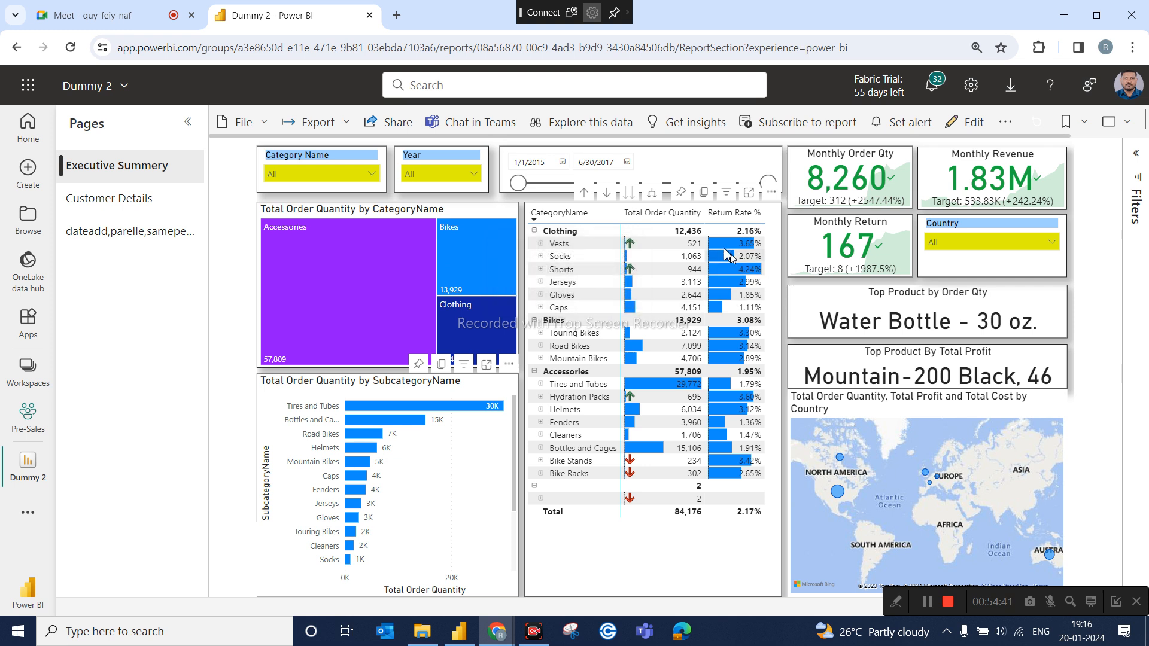
pyautogui.moveTo(305, 296)
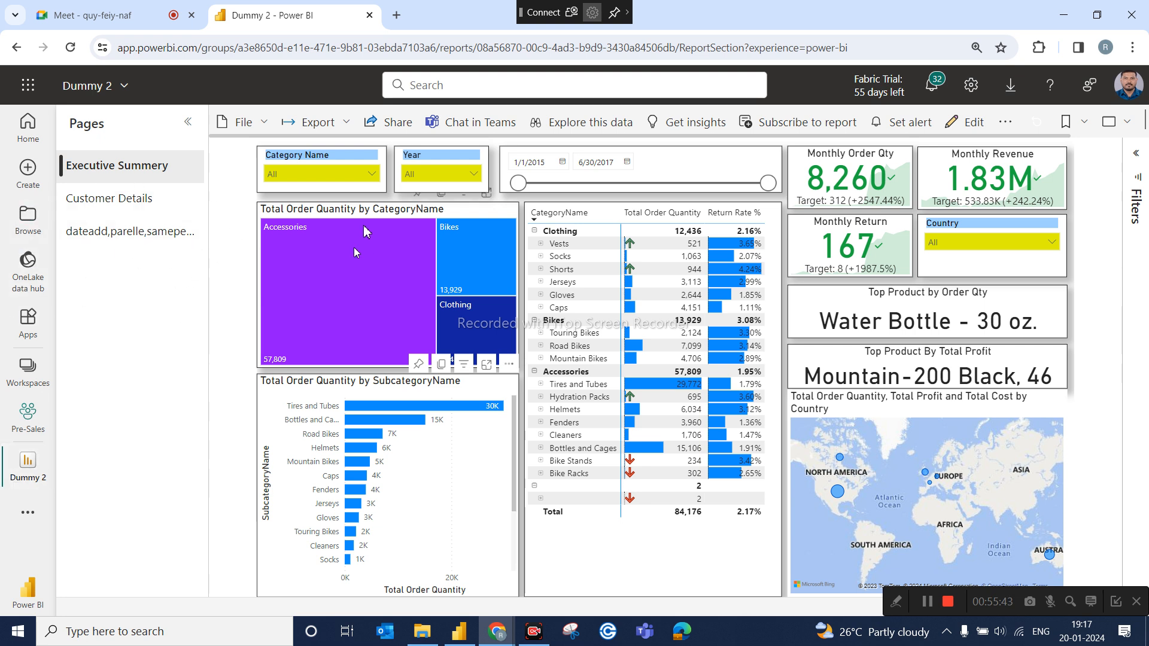
# Open the Data Gateway download page from the Power BI service's download options.
pyautogui.click(1021, 95)
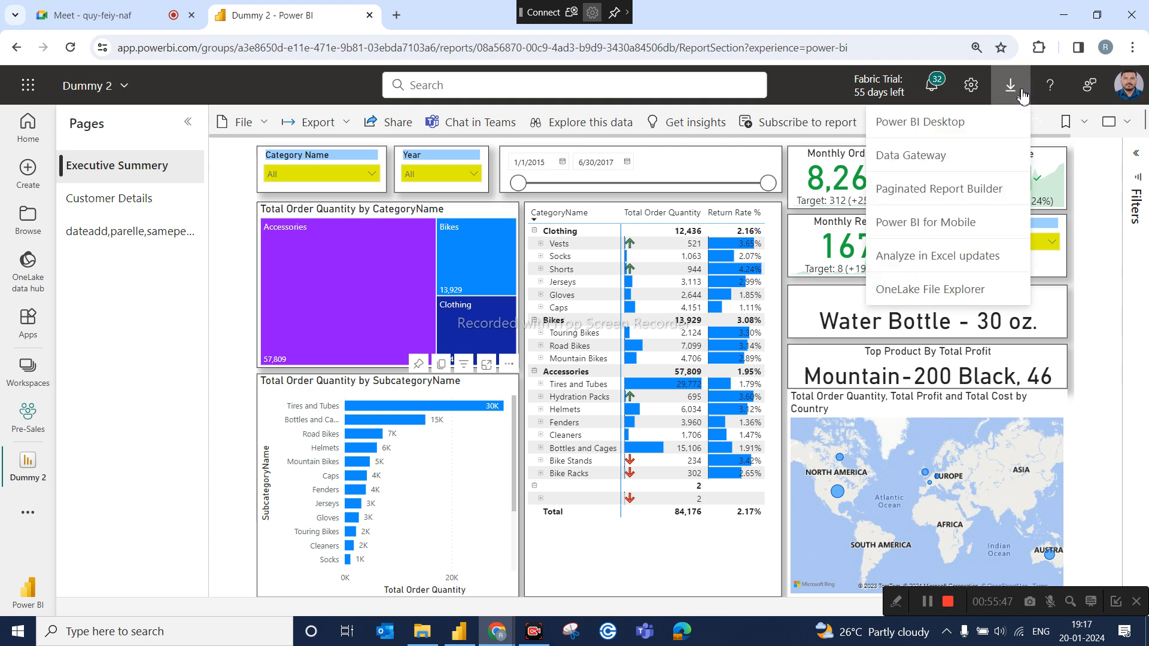
pyautogui.click(924, 161)
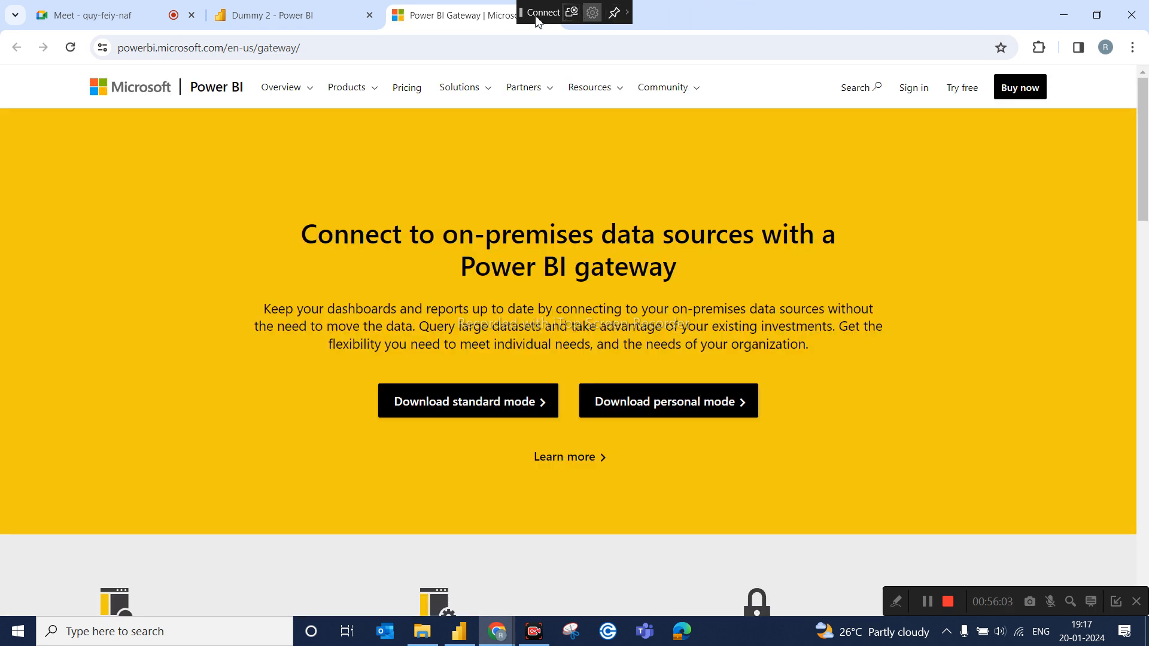
pyautogui.click(532, 4)
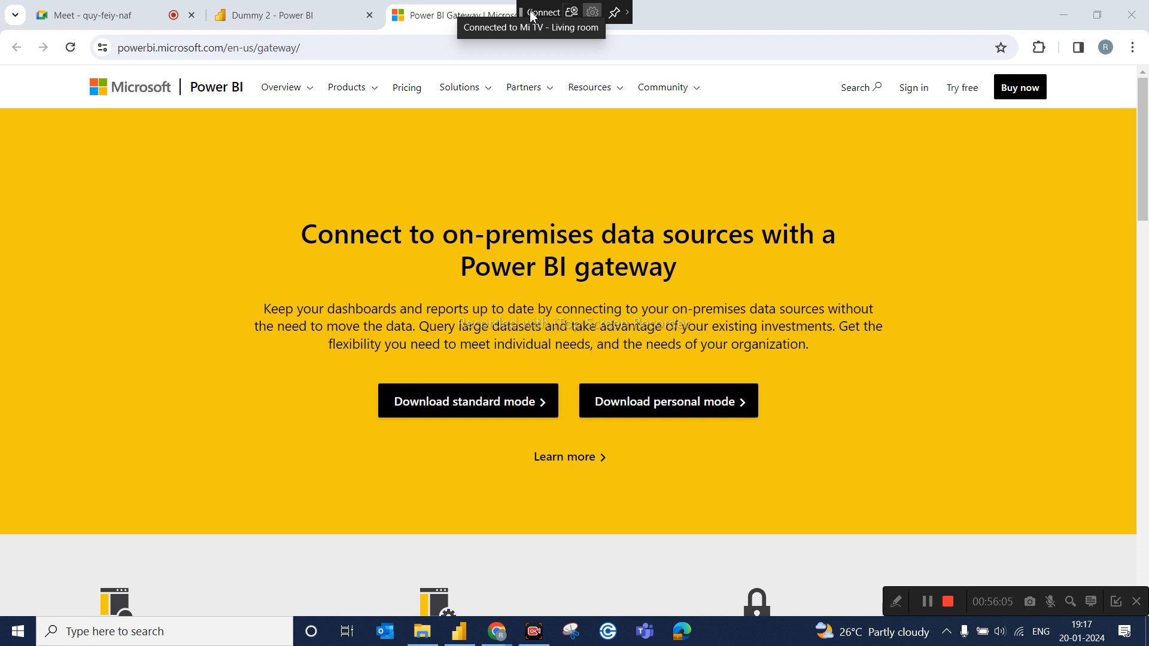
pyautogui.click(686, 25)
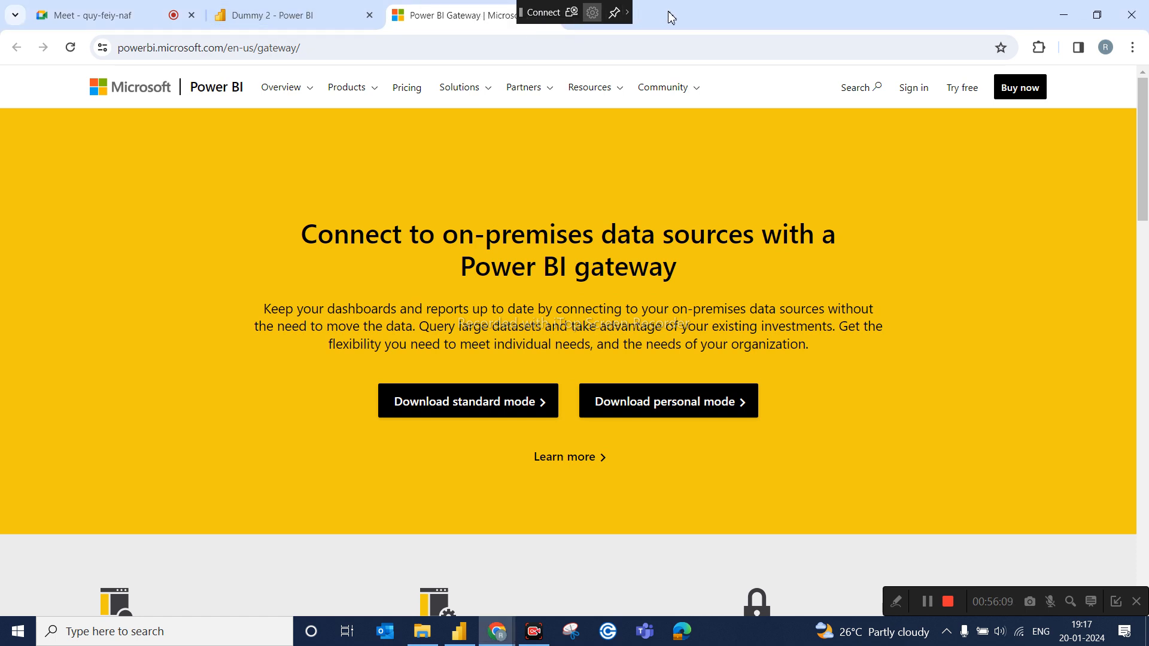
# Close the Power BI gateway and Dummy 2 browser tabs, and search Google for "test email" in a new tab.
pyautogui.click(369, 16)
pyautogui.click(369, 15)
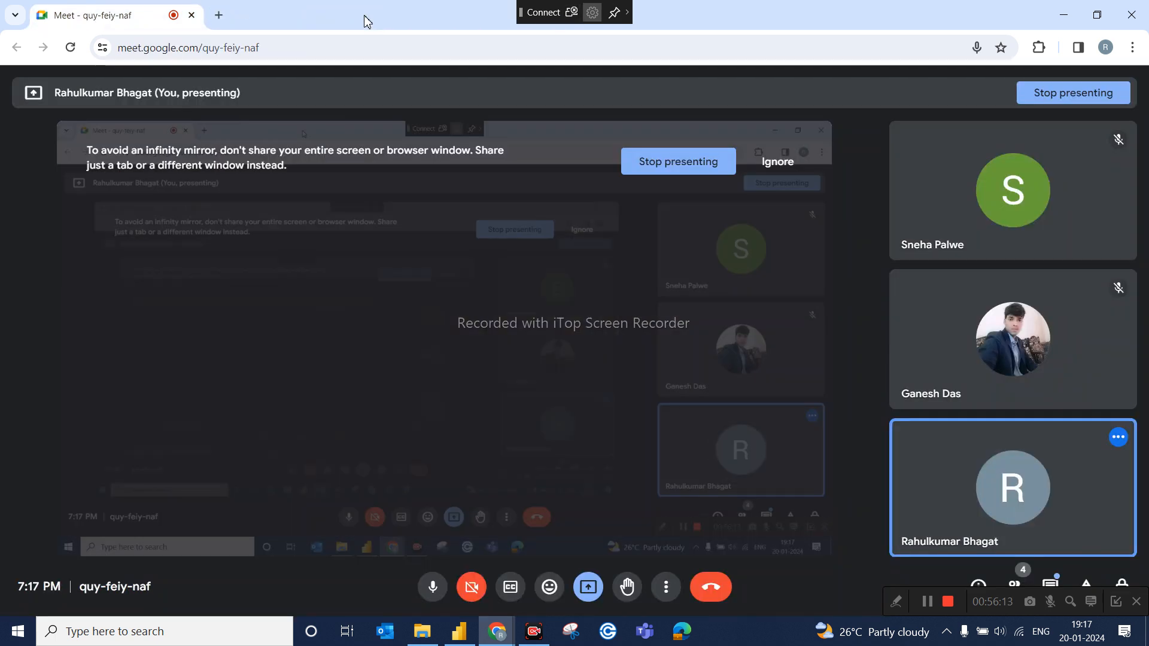
pyautogui.click(219, 16)
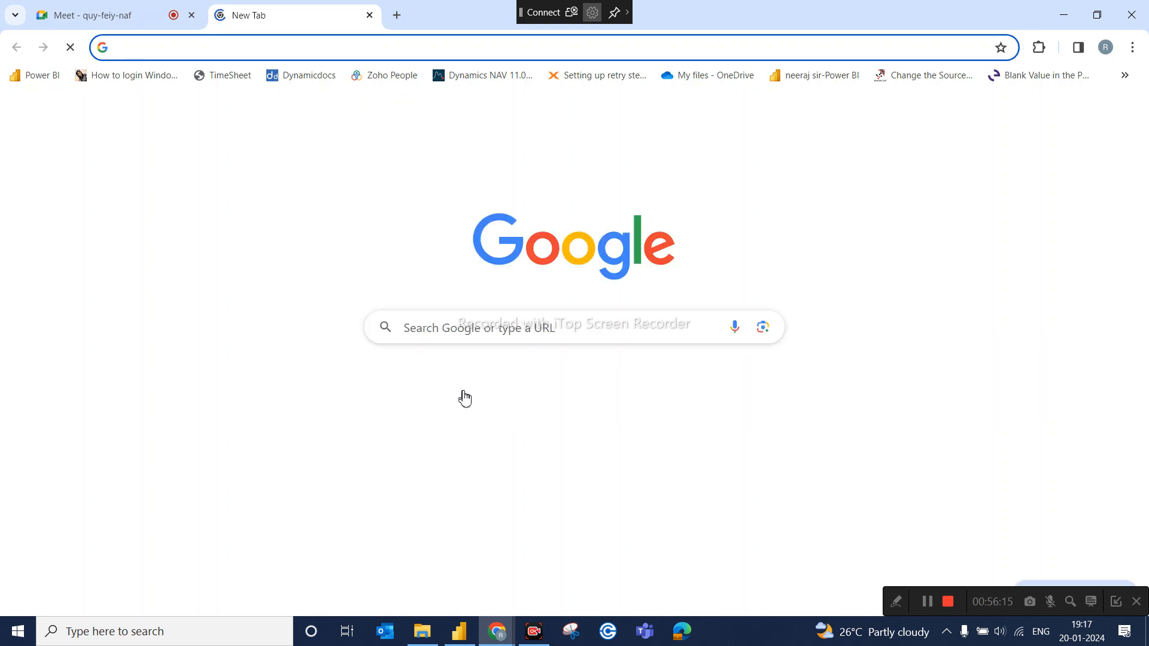
pyautogui.click(472, 333)
pyautogui.write('test ema')
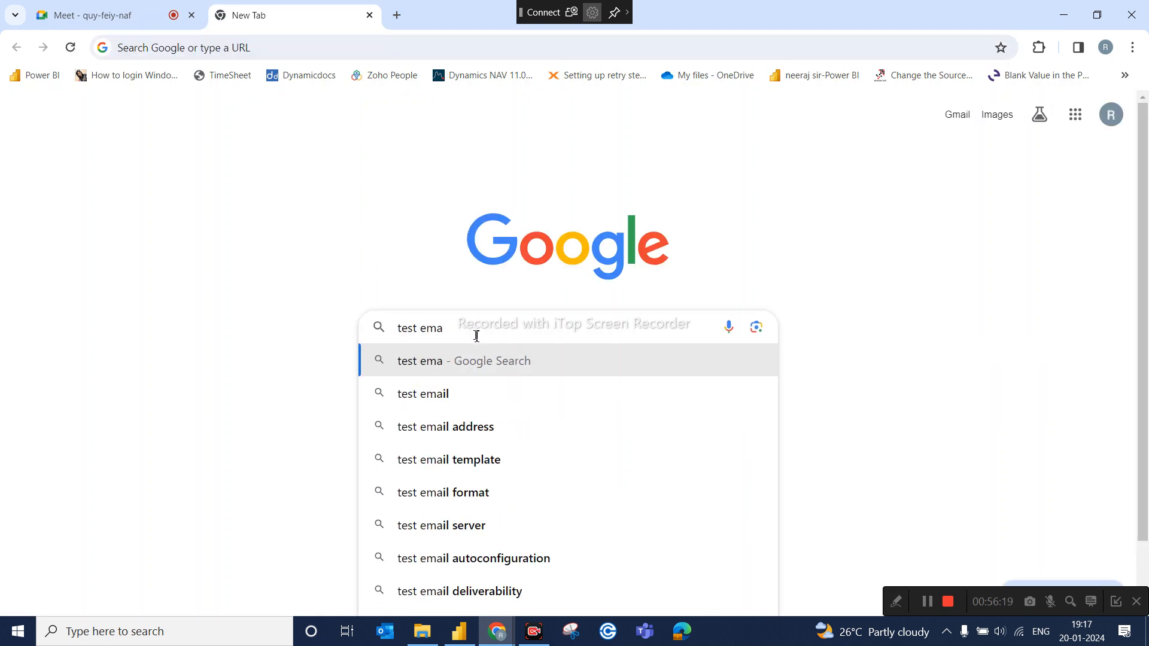
pyautogui.click(470, 394)
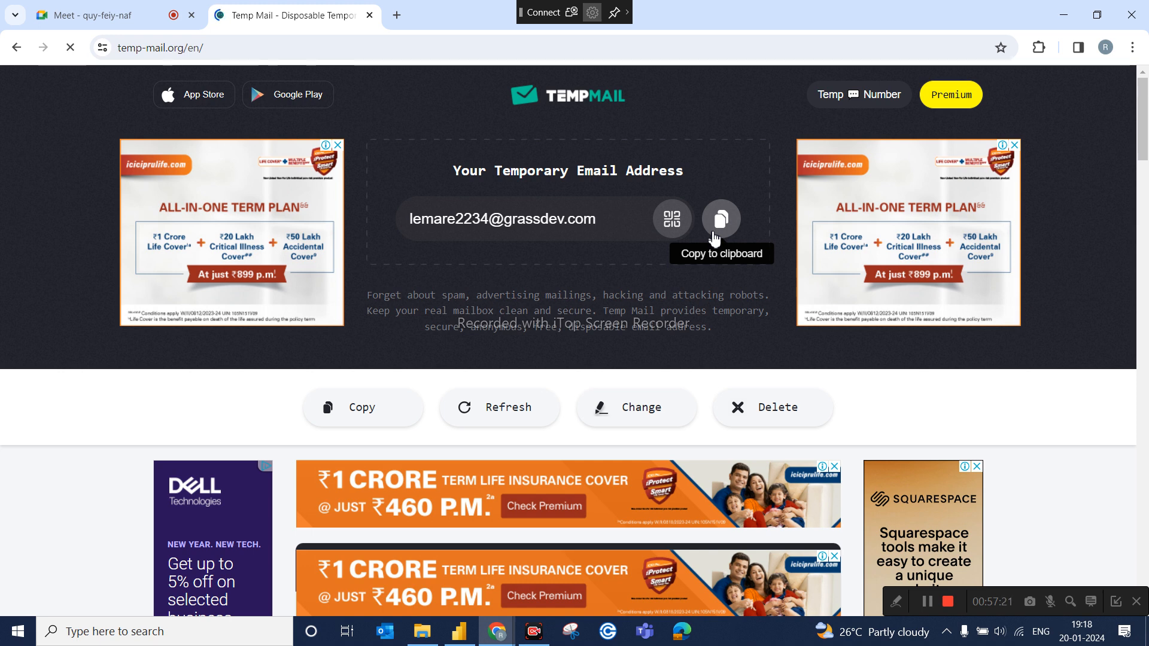
# Copy the temporary email address on the Temp Mail site and open its change e-mail address page, closing the site when done.
pyautogui.click(715, 233)
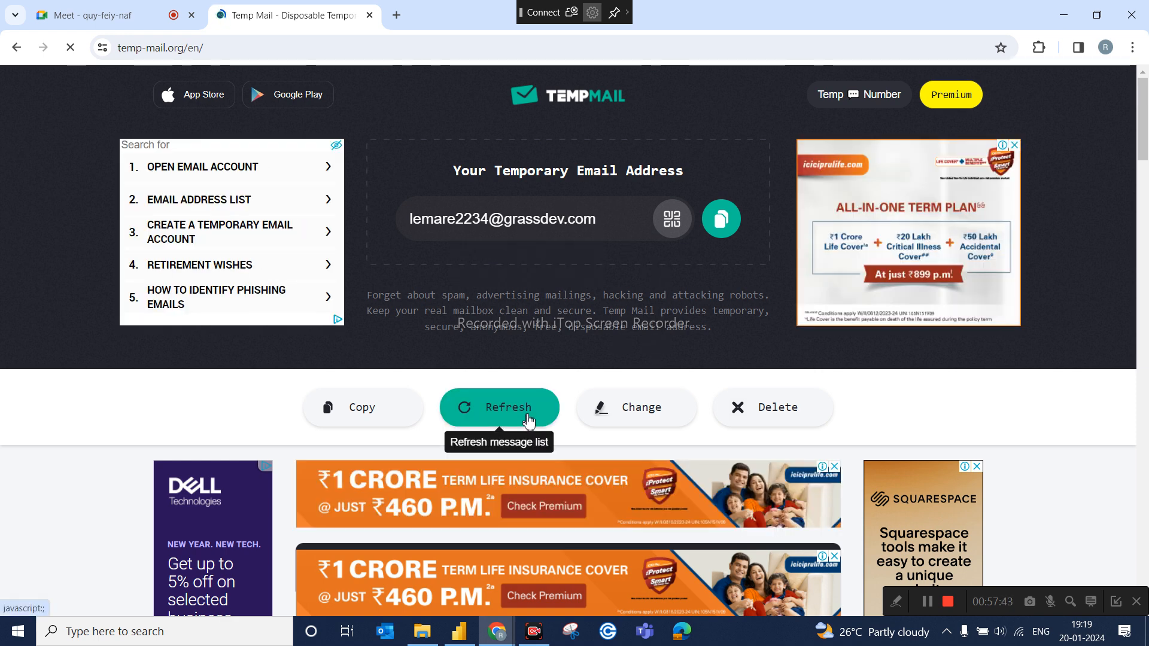
pyautogui.click(645, 413)
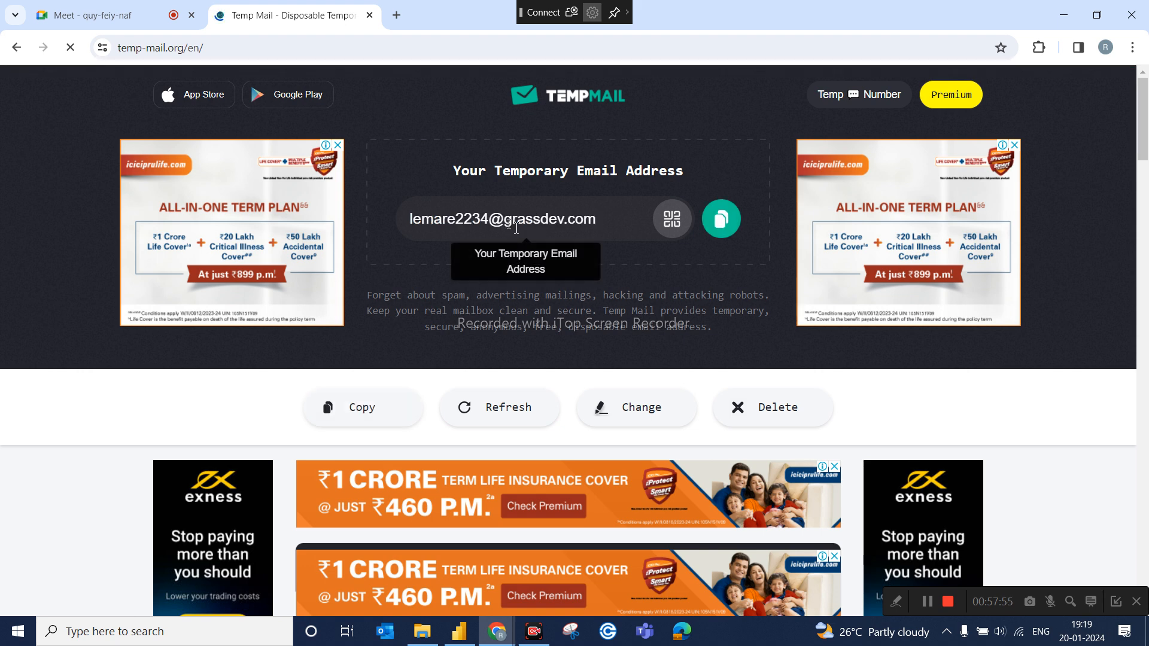
pyautogui.click(653, 423)
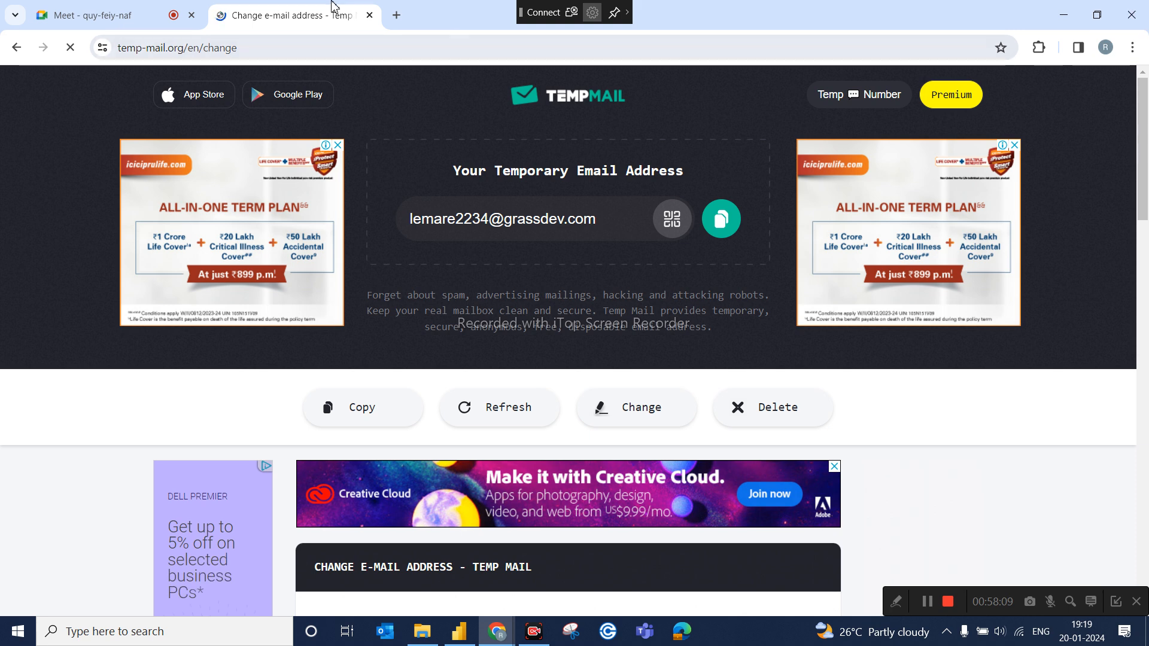
pyautogui.click(371, 16)
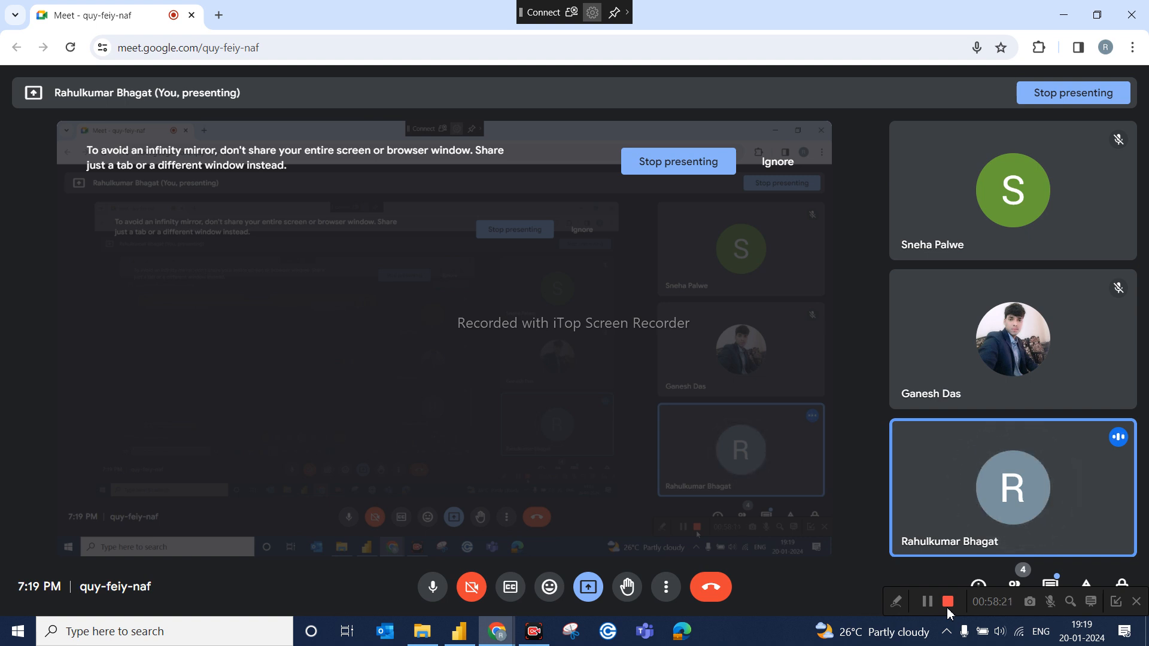
pyautogui.moveTo(952, 512)
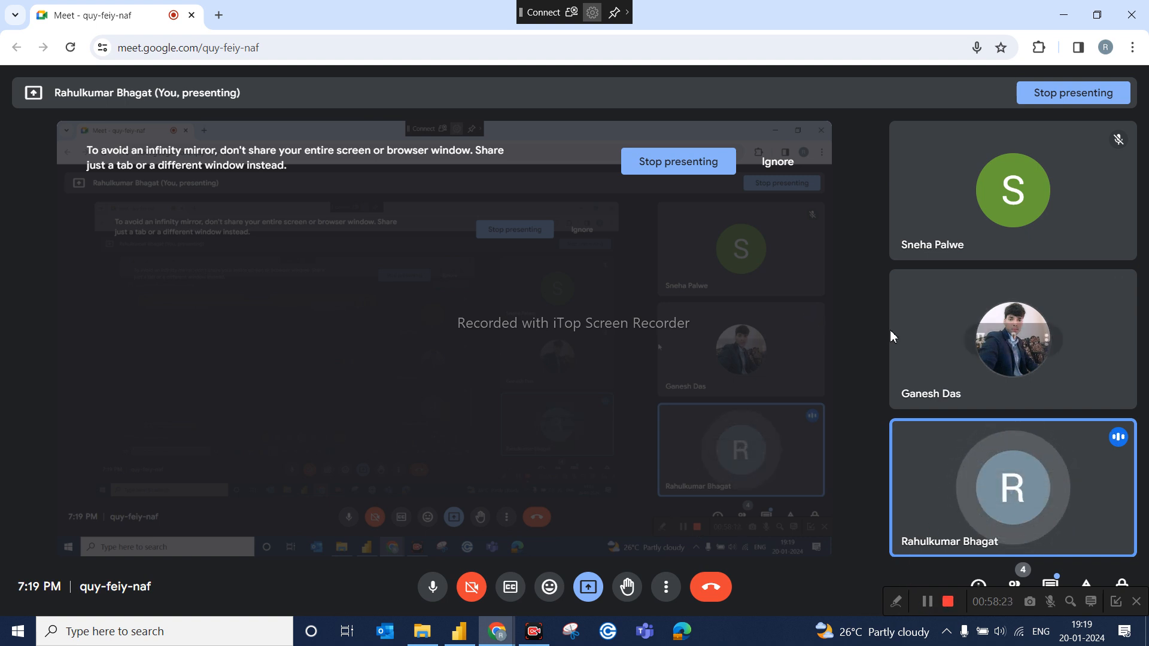